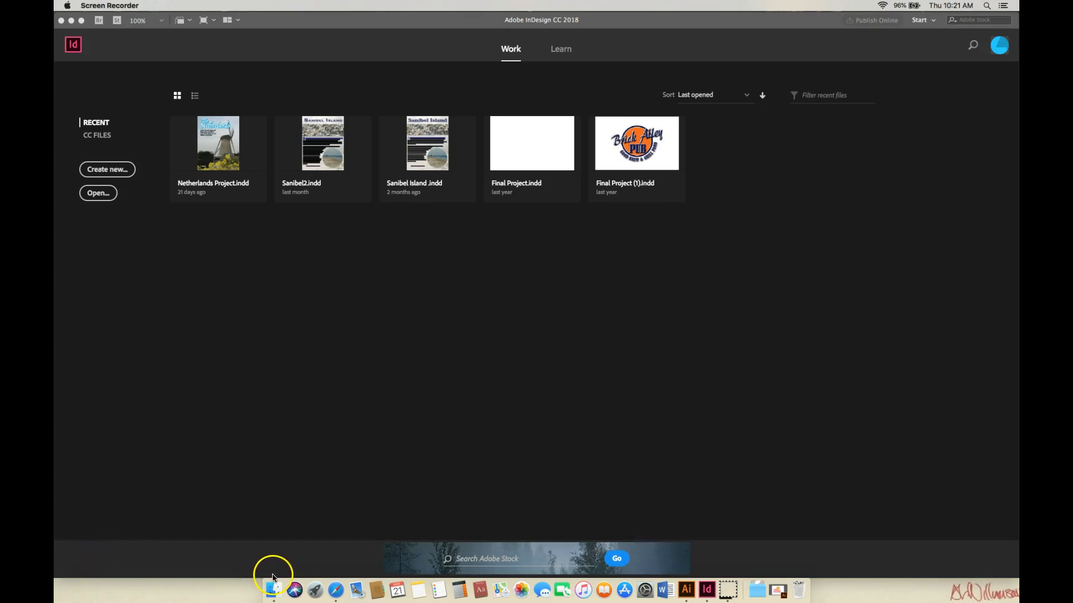
Step: Open the web browser and switch to the ART 211 Page Layout 1: Project 3 assignment tab
click(336, 592)
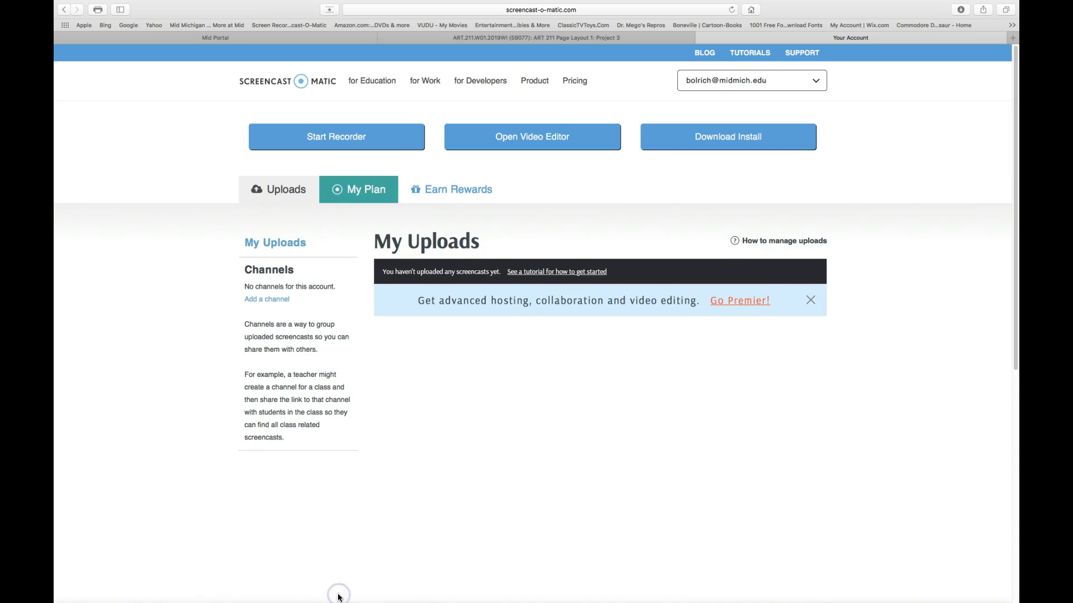
click(519, 37)
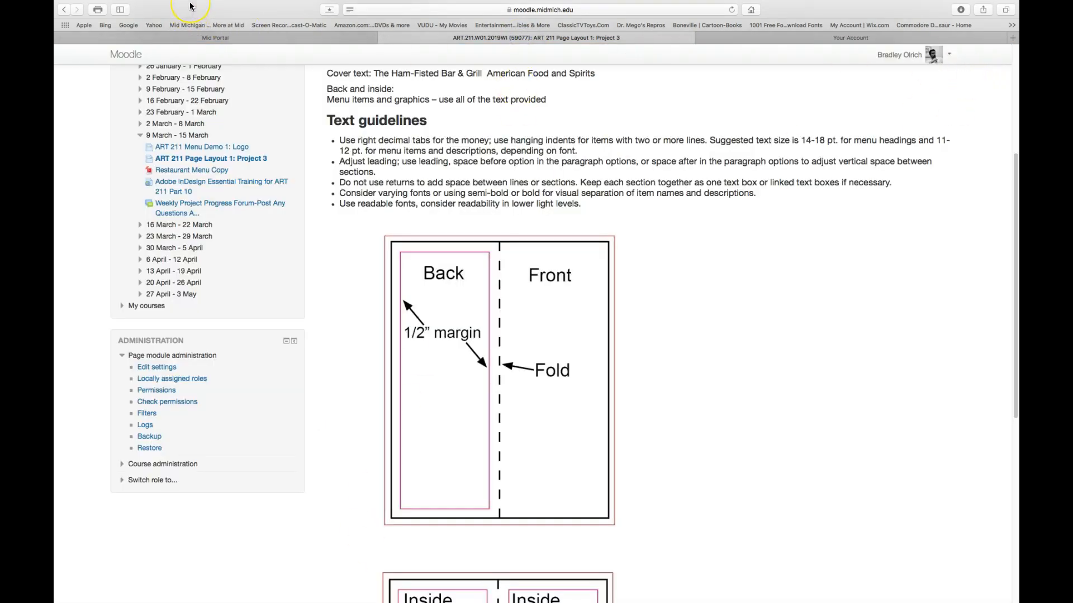
mouse_move(188, 2)
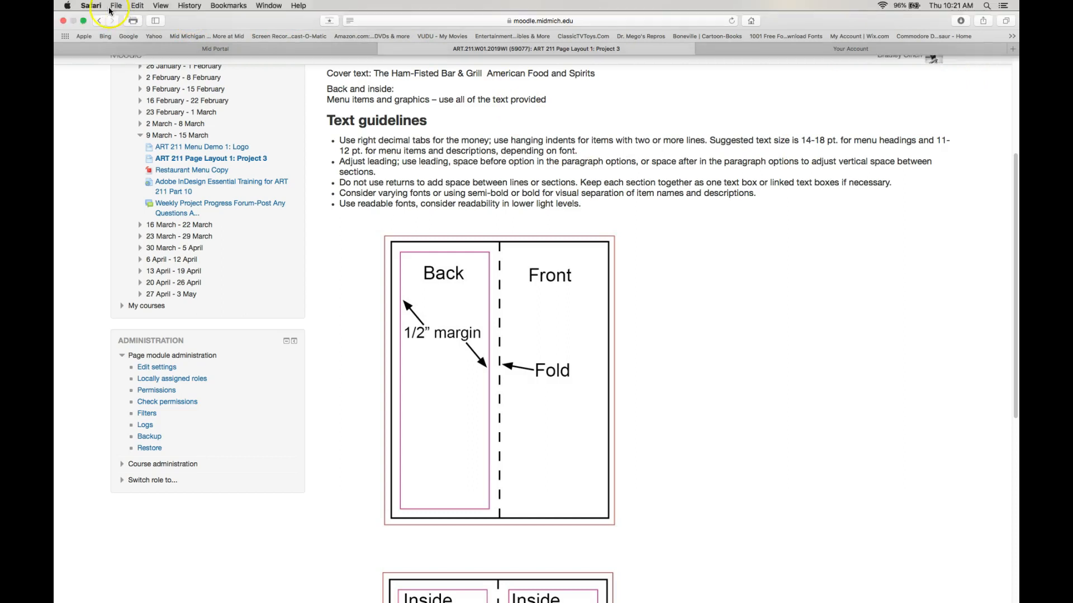
Step: Resize the browser and InDesign windows so they sit side by side on the desktop
click(83, 21)
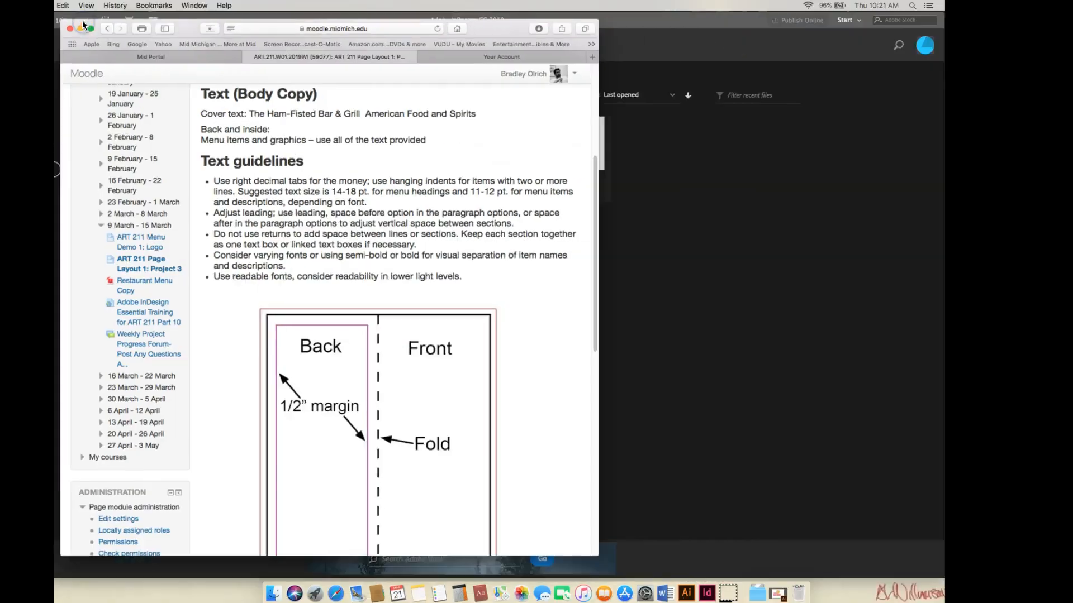
click(652, 21)
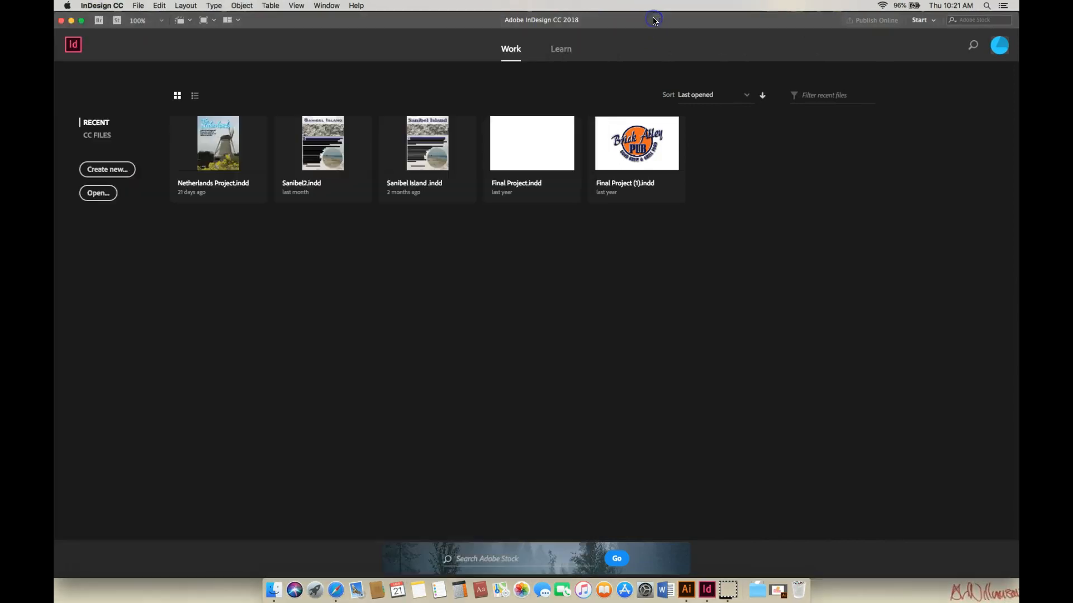
click(71, 21)
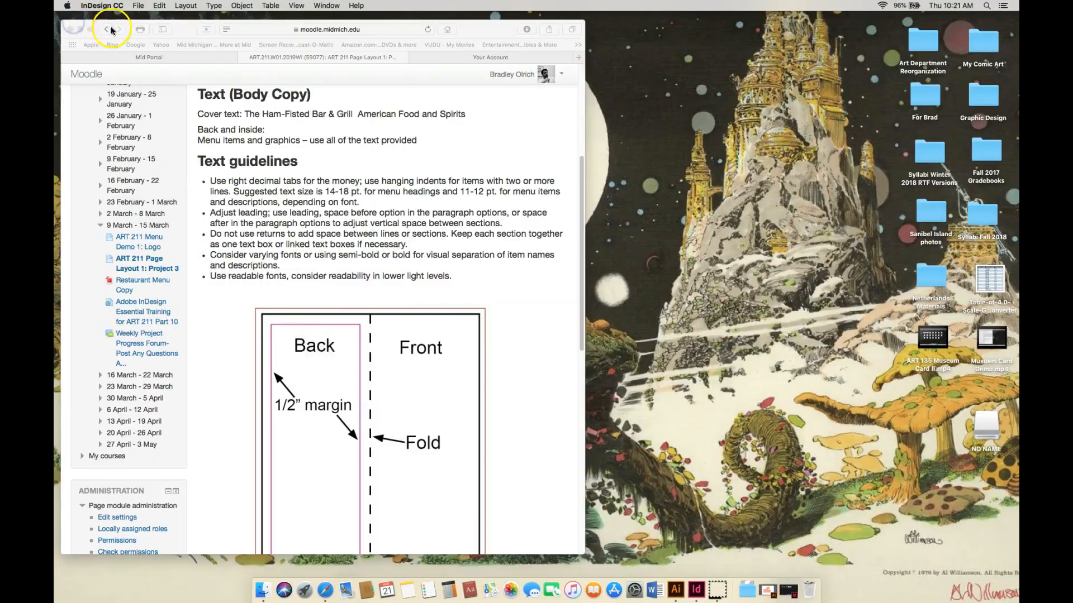
click(696, 590)
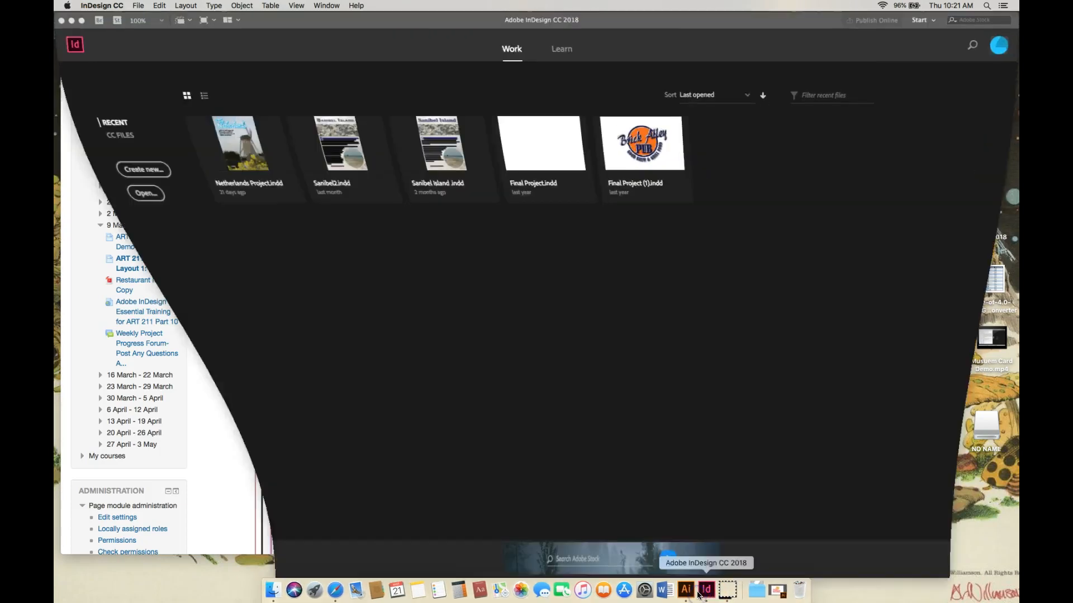
click(81, 21)
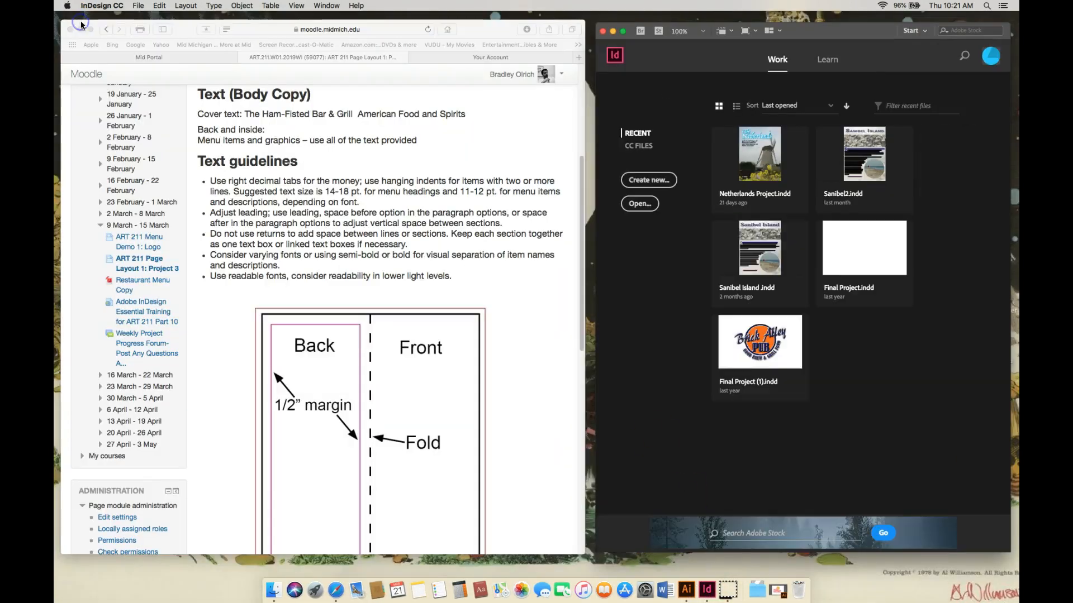
drag(832, 33, 828, 32)
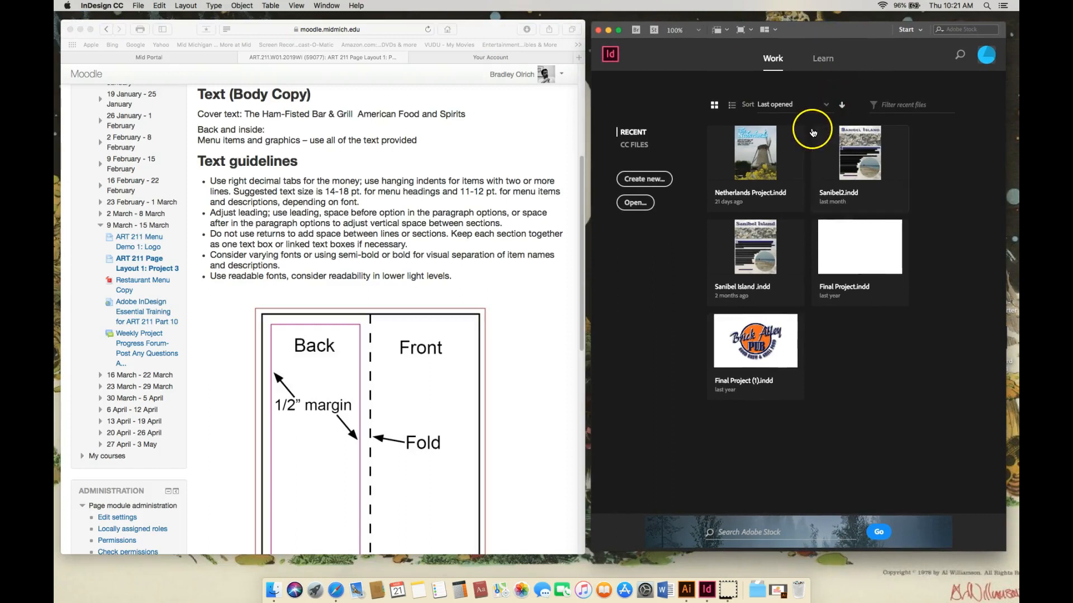
Step: Scroll the assignment page back to the top to read the project specifications
click(584, 183)
drag(582, 190, 582, 199)
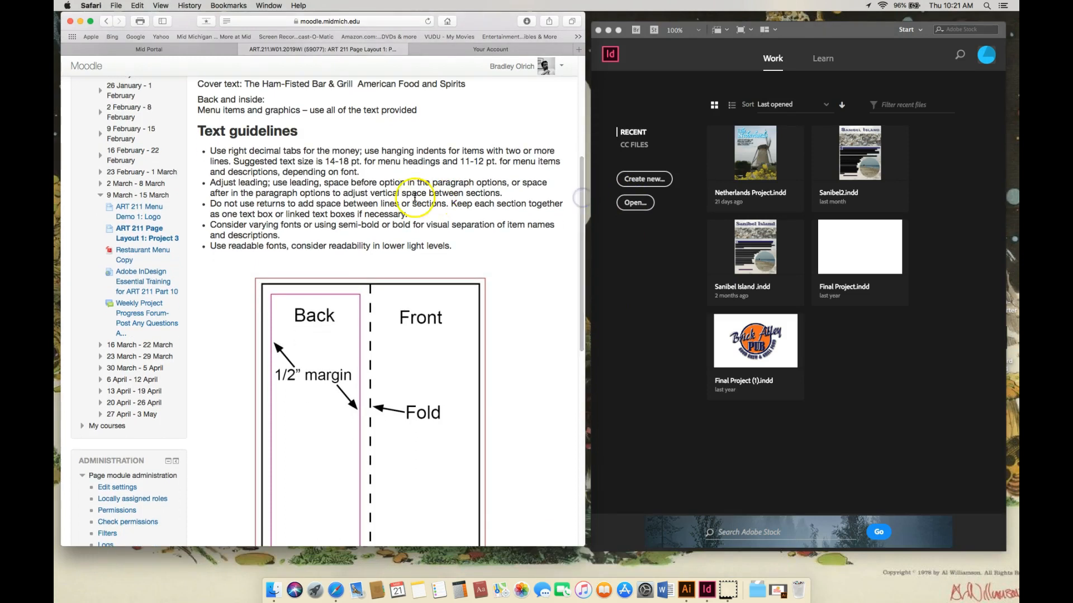
drag(581, 231, 581, 145)
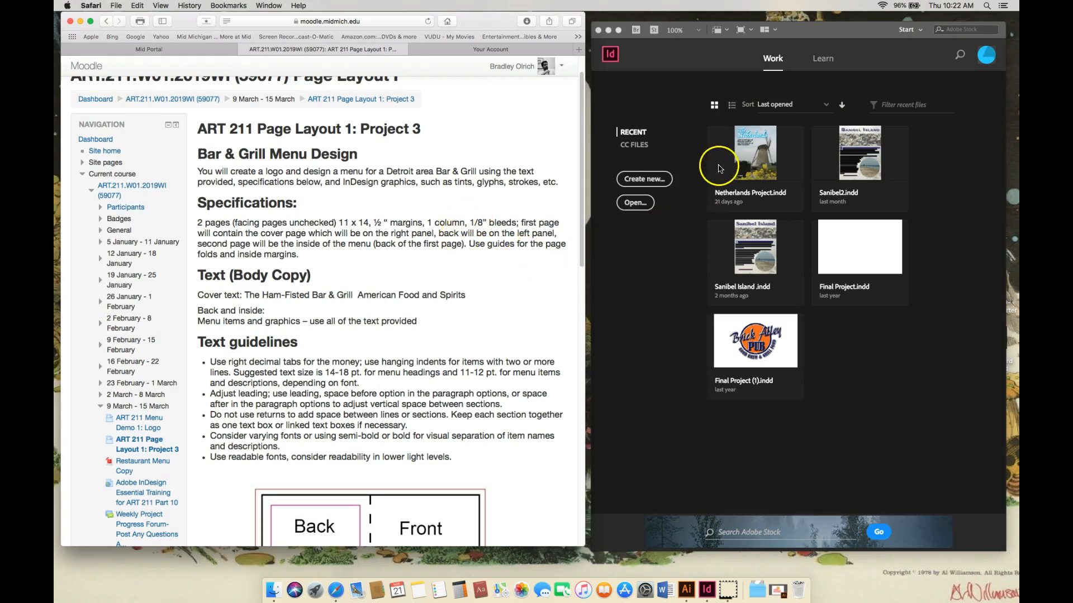
Step: Start a new document and switch the New Document dialog to the Print presets
click(811, 31)
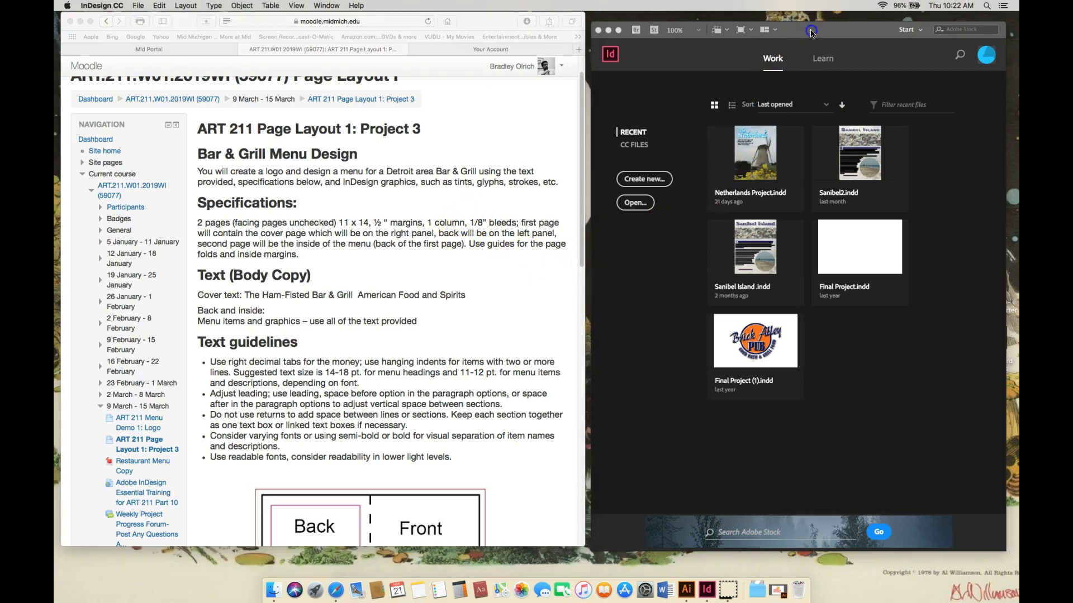
drag(811, 32, 797, 27)
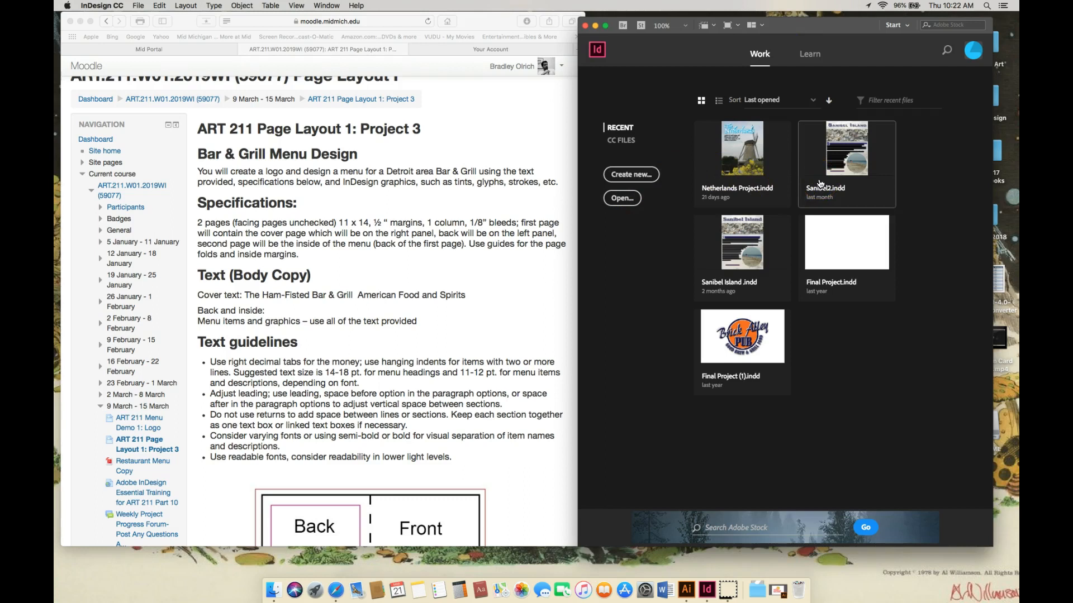
click(636, 177)
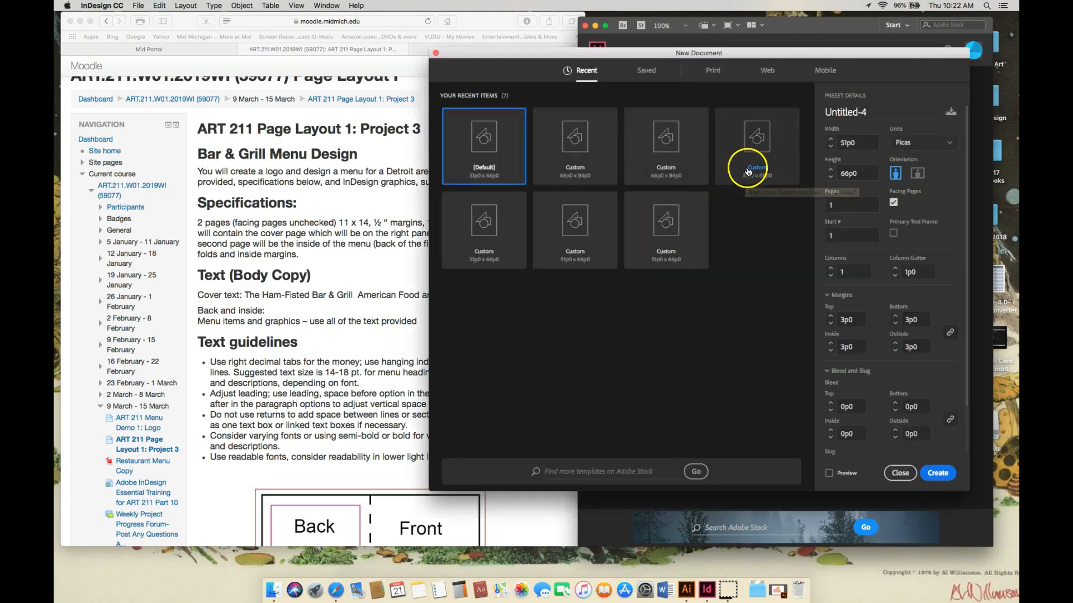
drag(814, 56, 842, 63)
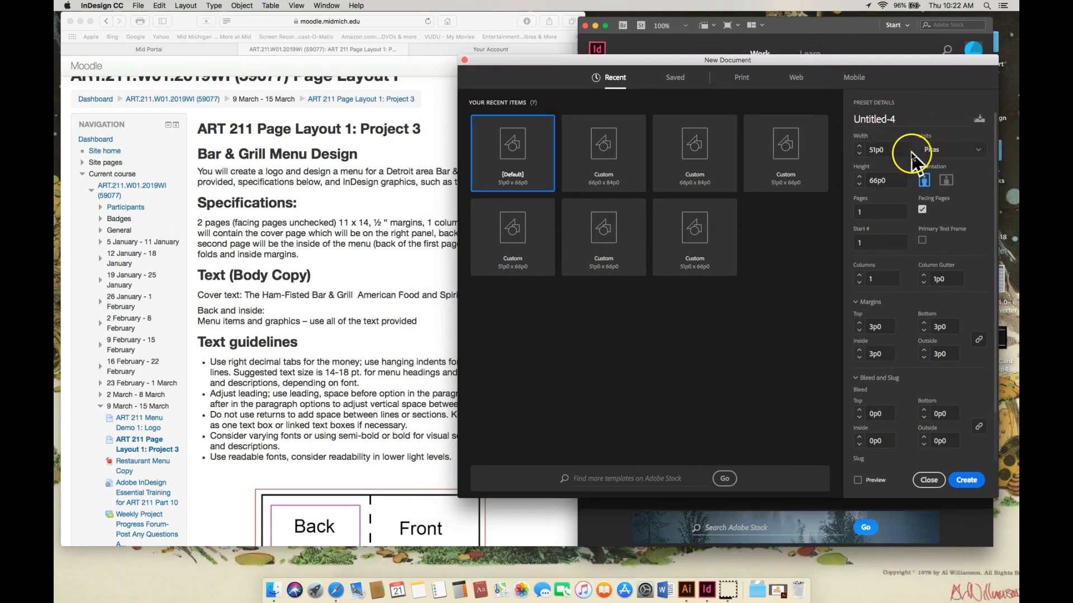
click(745, 82)
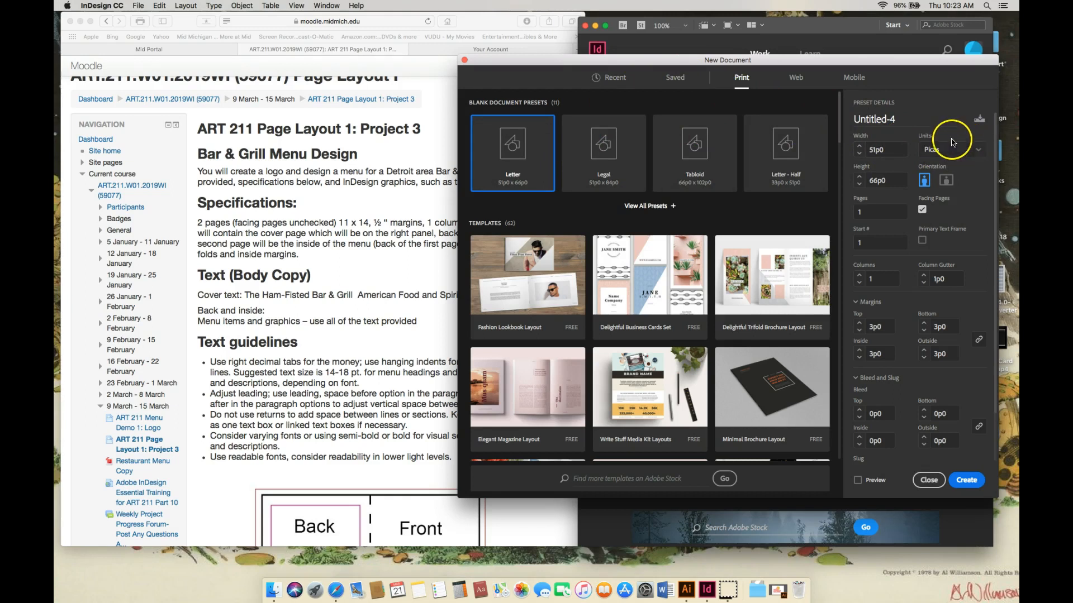
Step: Set the document units to Inches and the page width to 11 in
click(981, 152)
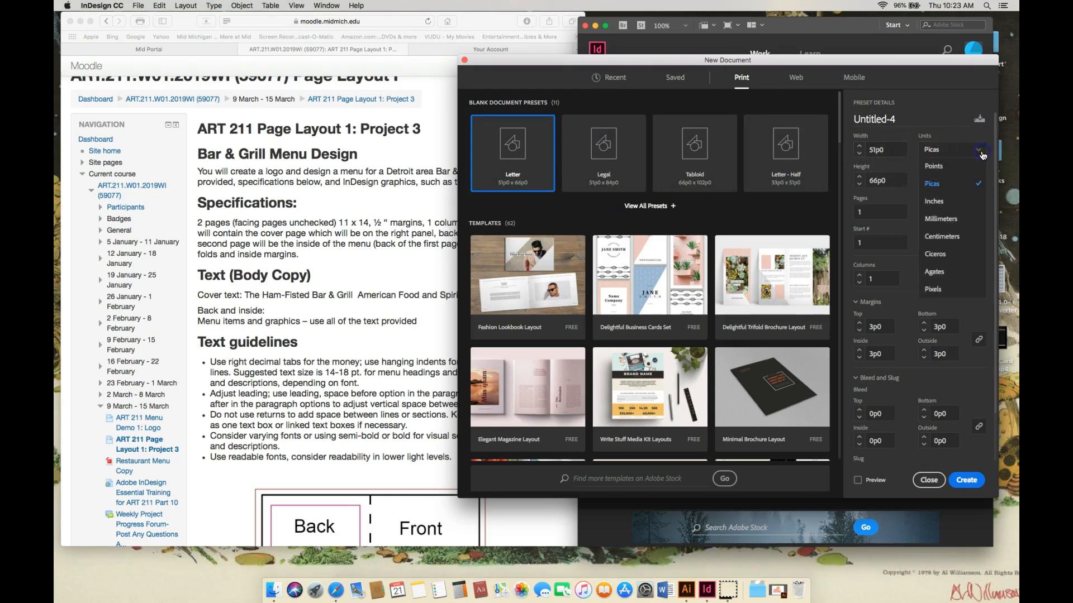
click(942, 202)
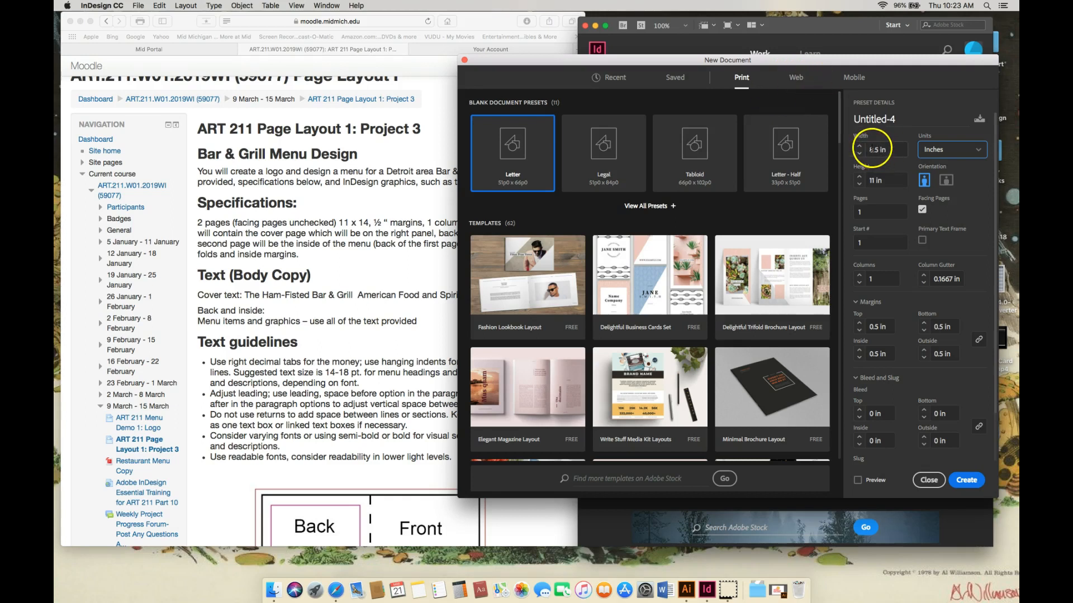
drag(818, 64, 840, 65)
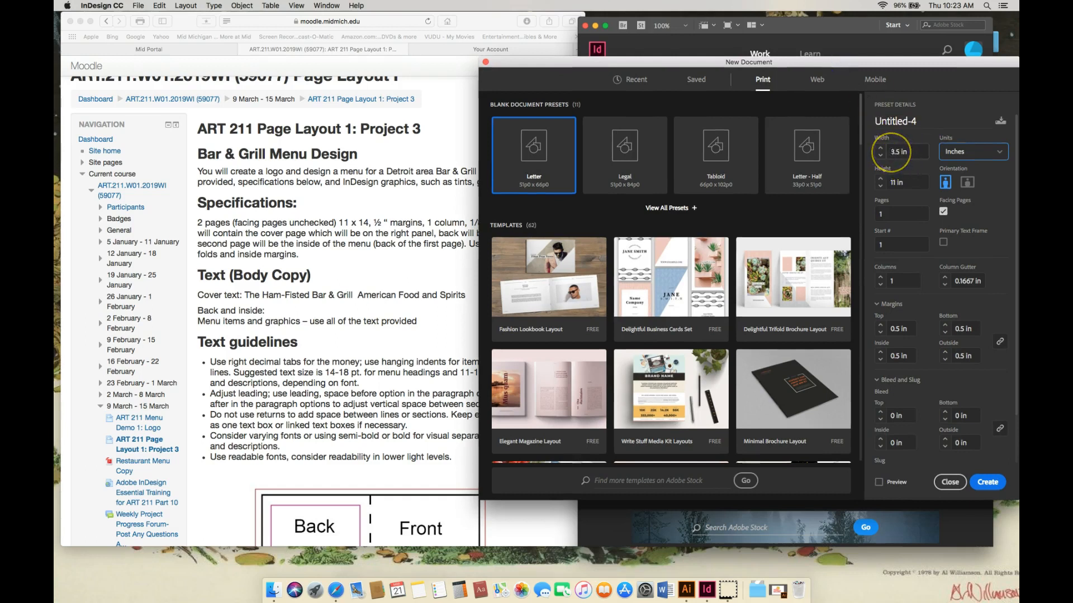
click(892, 151)
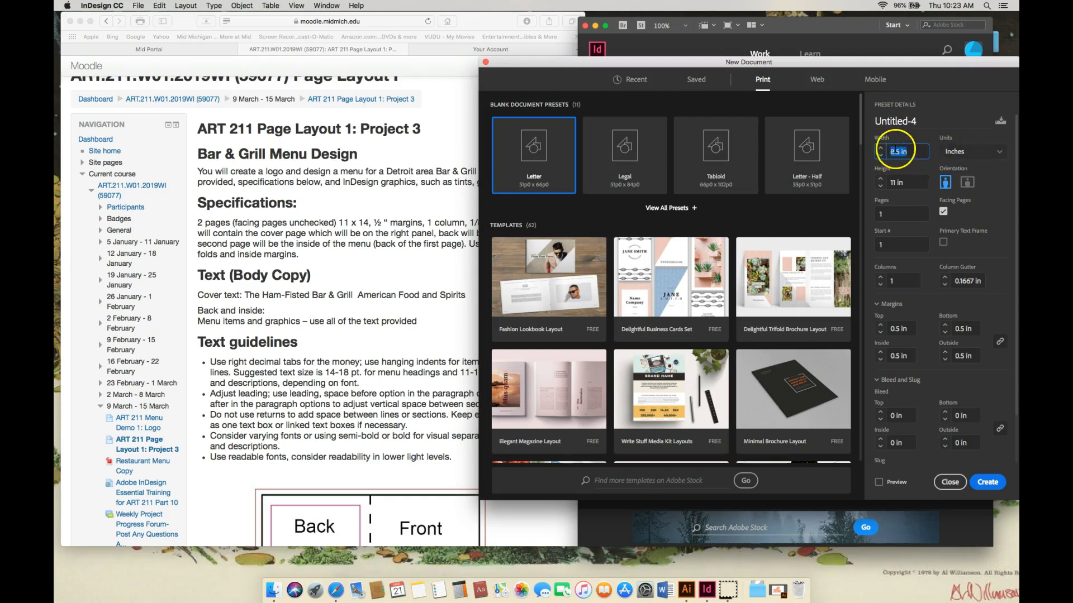
click(880, 149)
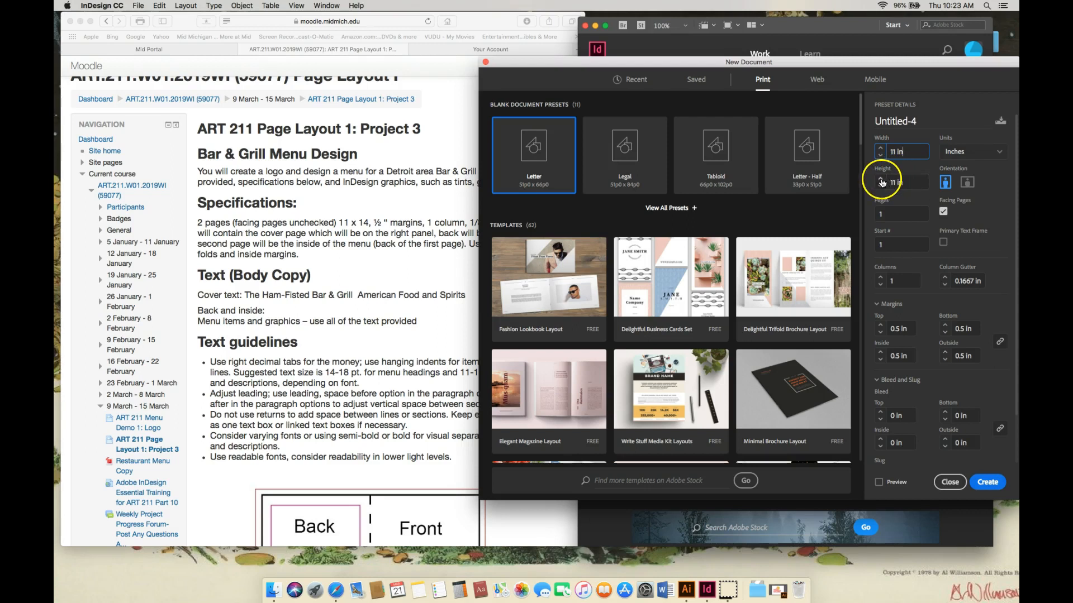
Step: Step the page height up to 14 in
click(881, 179)
click(881, 180)
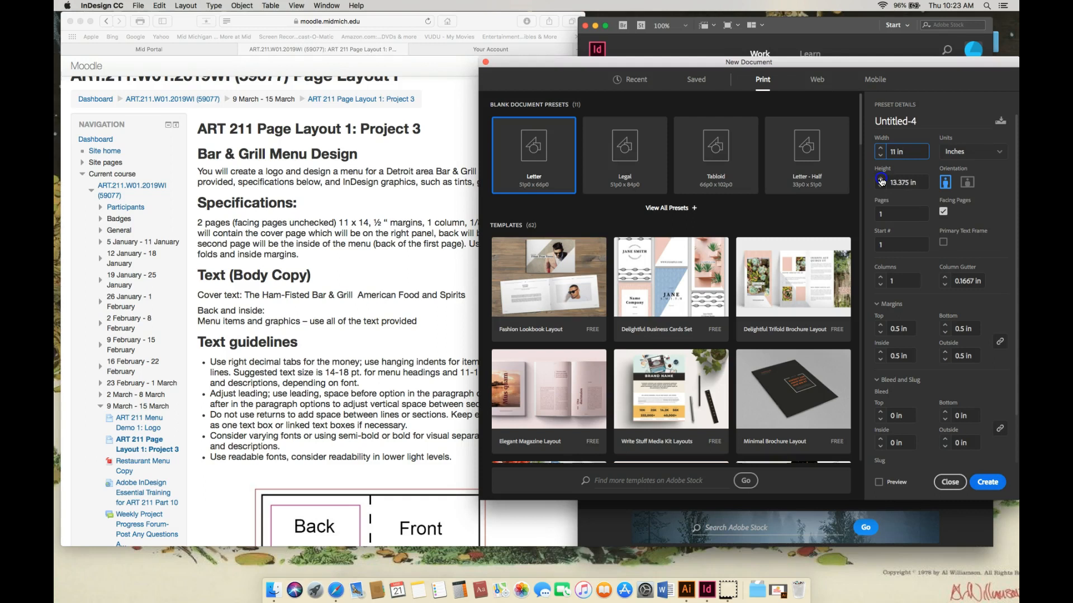
click(881, 179)
Step: Set the number of pages to 2 and turn off Facing Pages
click(870, 218)
text(2)
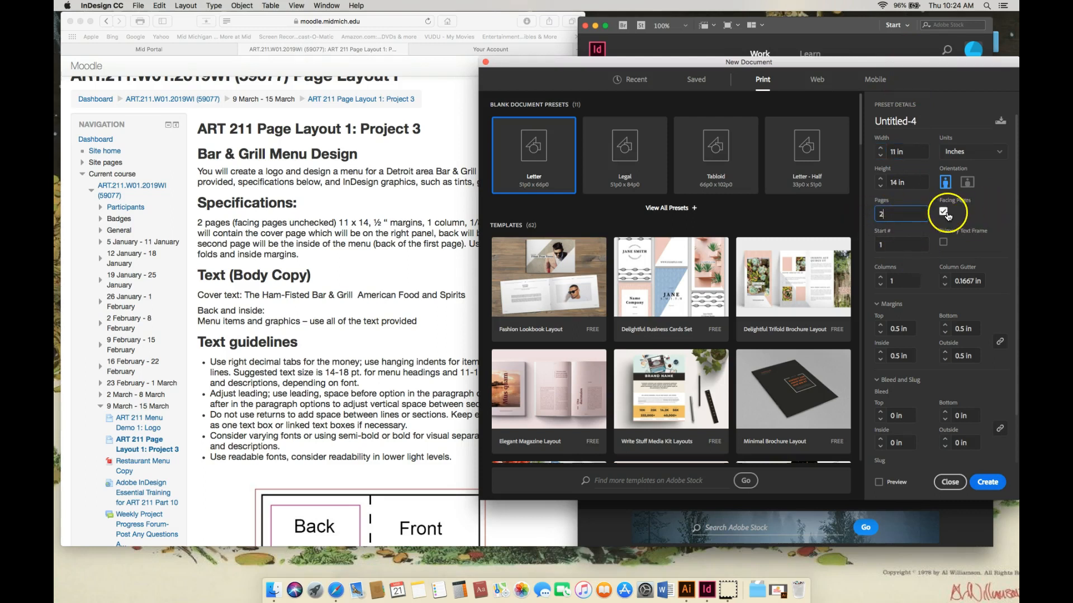
click(945, 213)
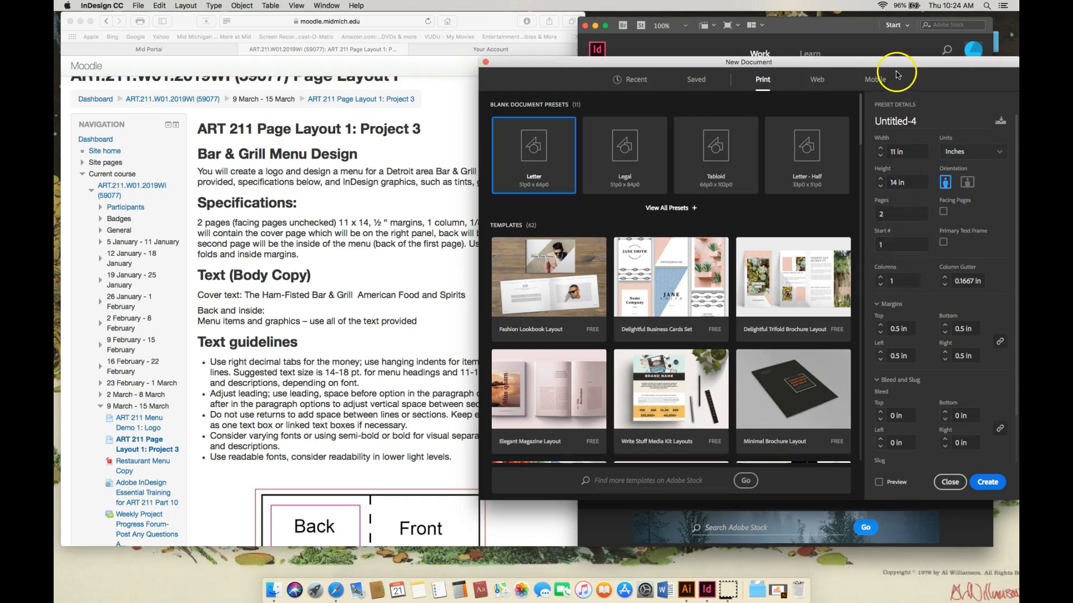
drag(897, 68, 893, 54)
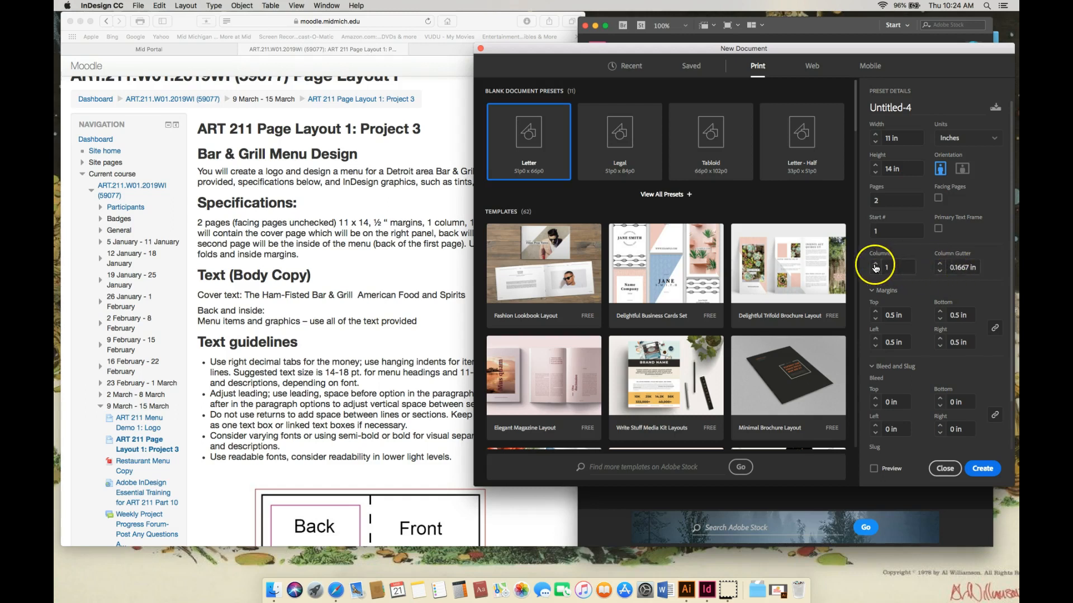
mouse_move(717, 48)
mouse_down()
mouse_move(746, 53)
mouse_move(702, 53)
mouse_up()
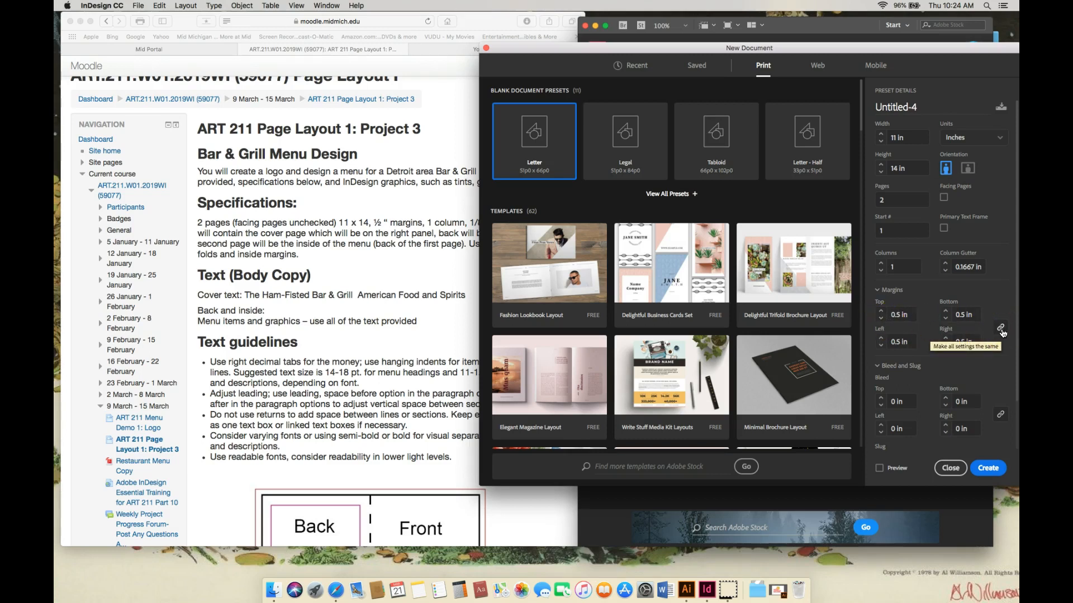
click(881, 320)
click(881, 319)
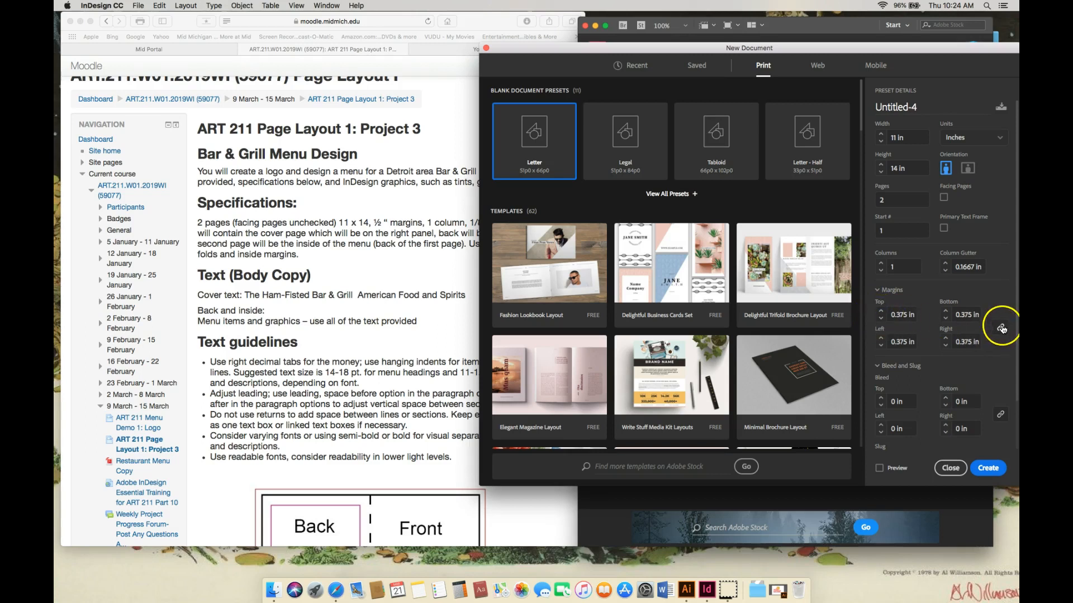
click(881, 312)
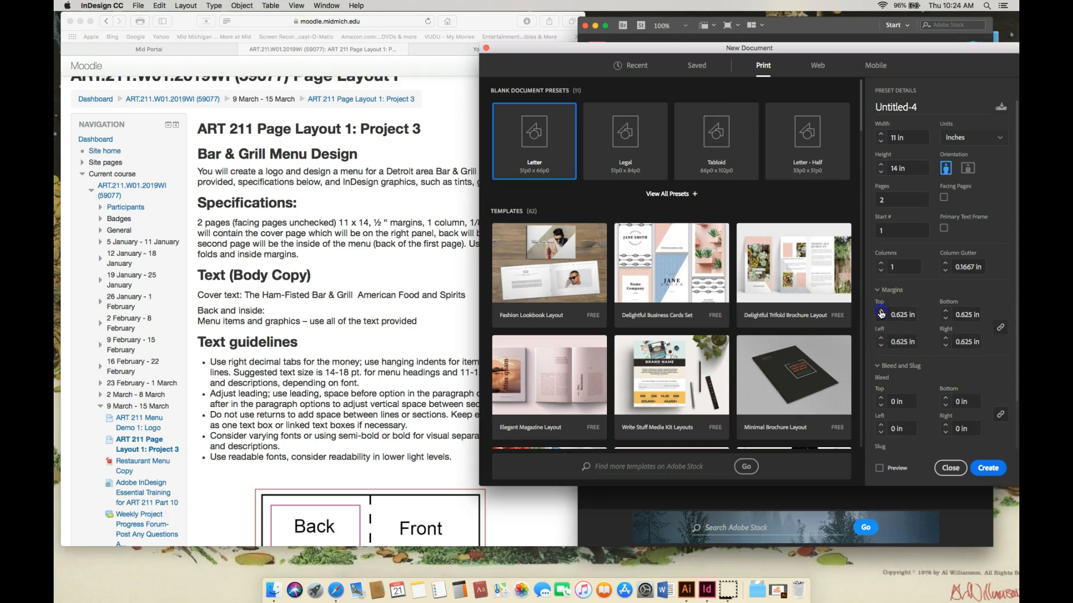
click(882, 312)
click(882, 312)
click(881, 312)
click(882, 321)
click(882, 322)
click(882, 322)
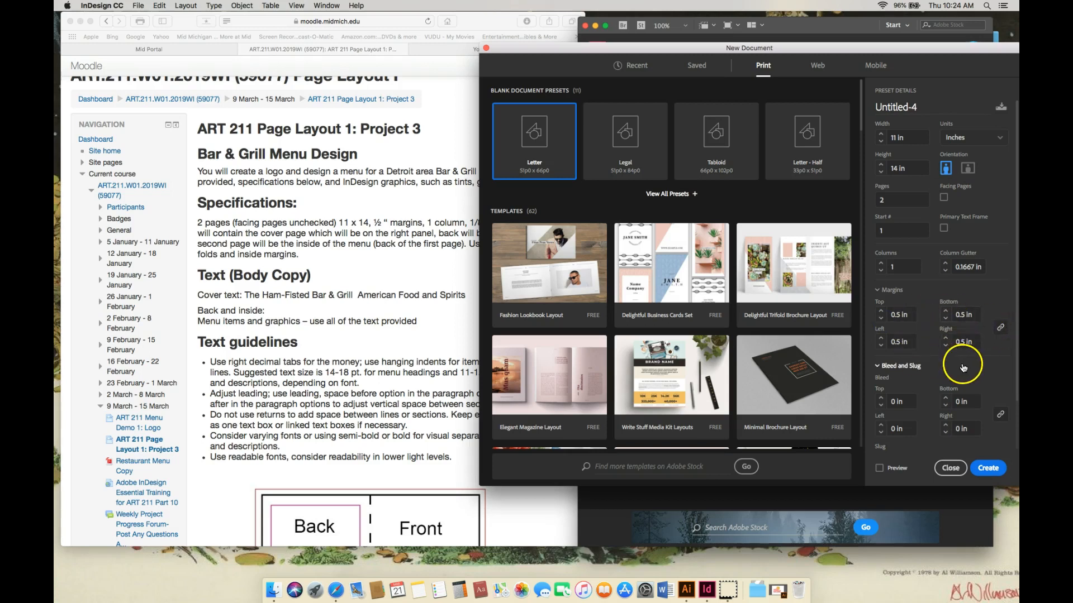
Step: Link the bleed values, set all bleeds to 0.125 in, and create the document
mouse_move(713, 51)
mouse_down()
mouse_move(778, 48)
mouse_move(701, 52)
mouse_up()
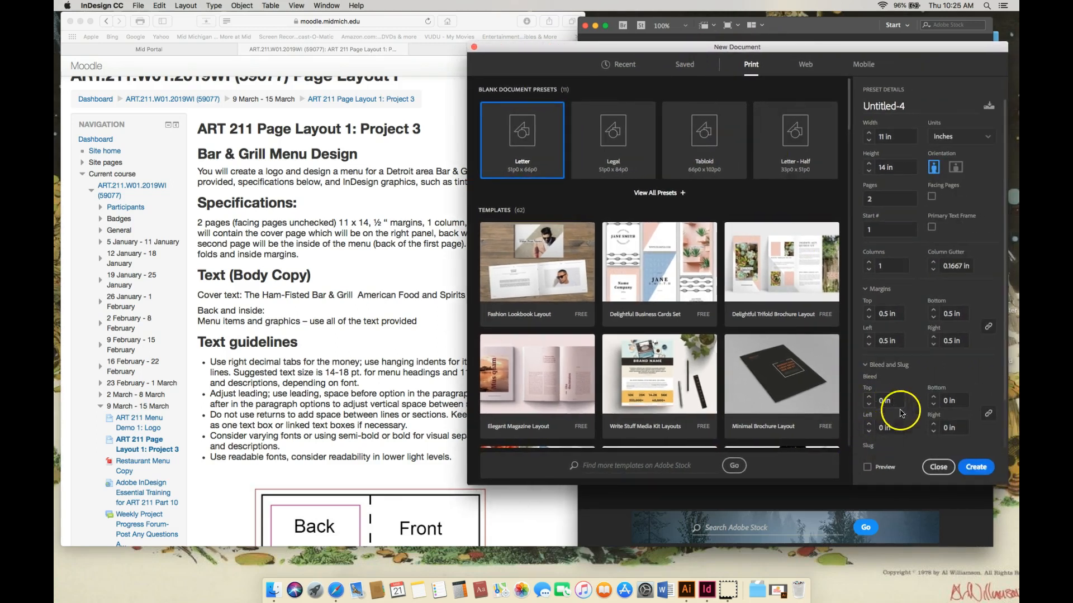
click(990, 420)
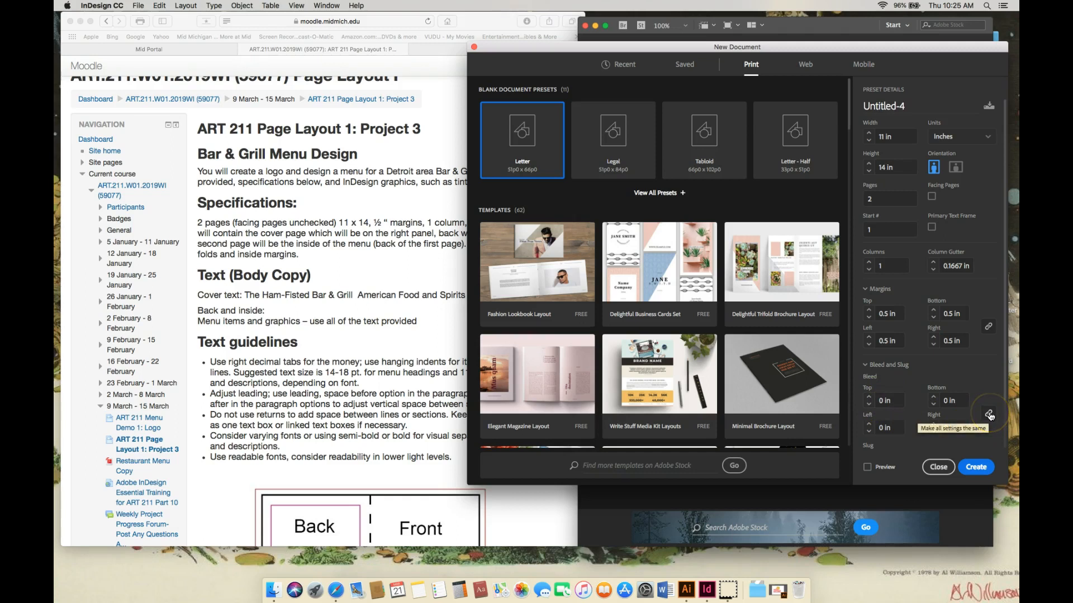
click(989, 417)
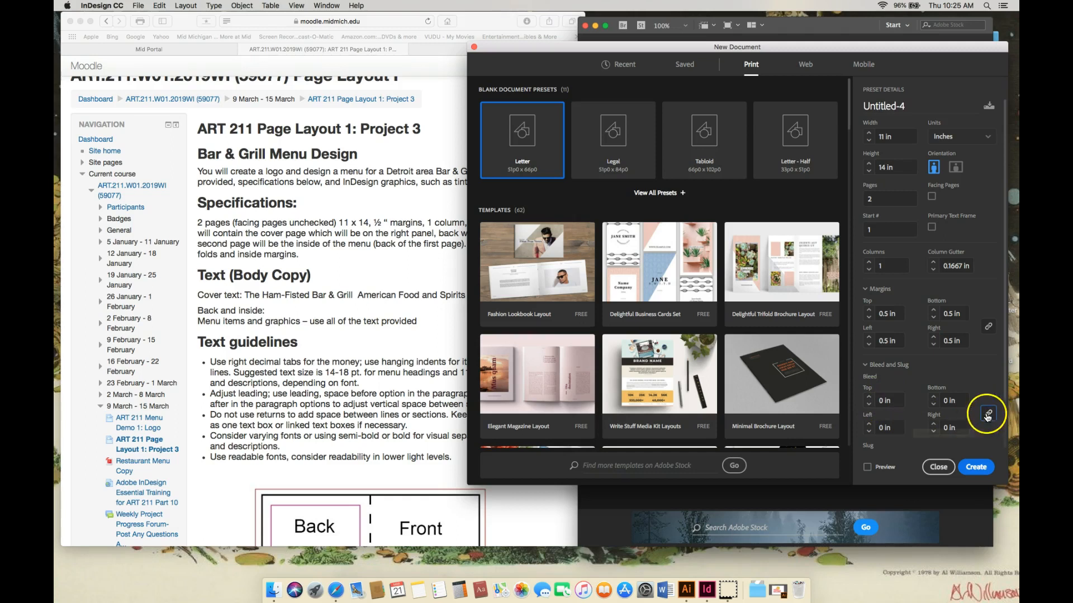
click(868, 399)
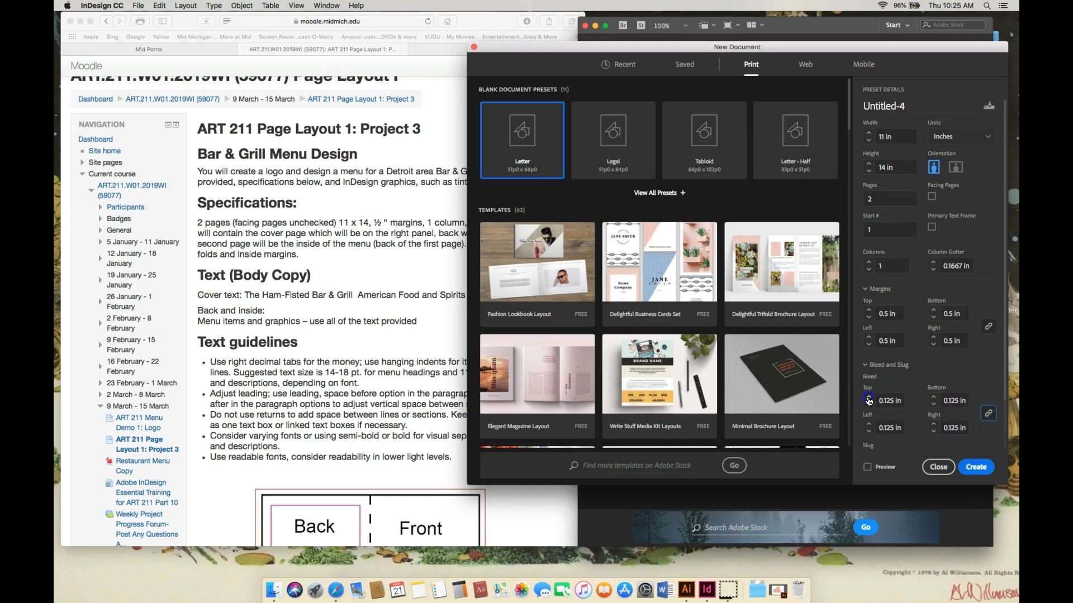
click(987, 414)
click(976, 468)
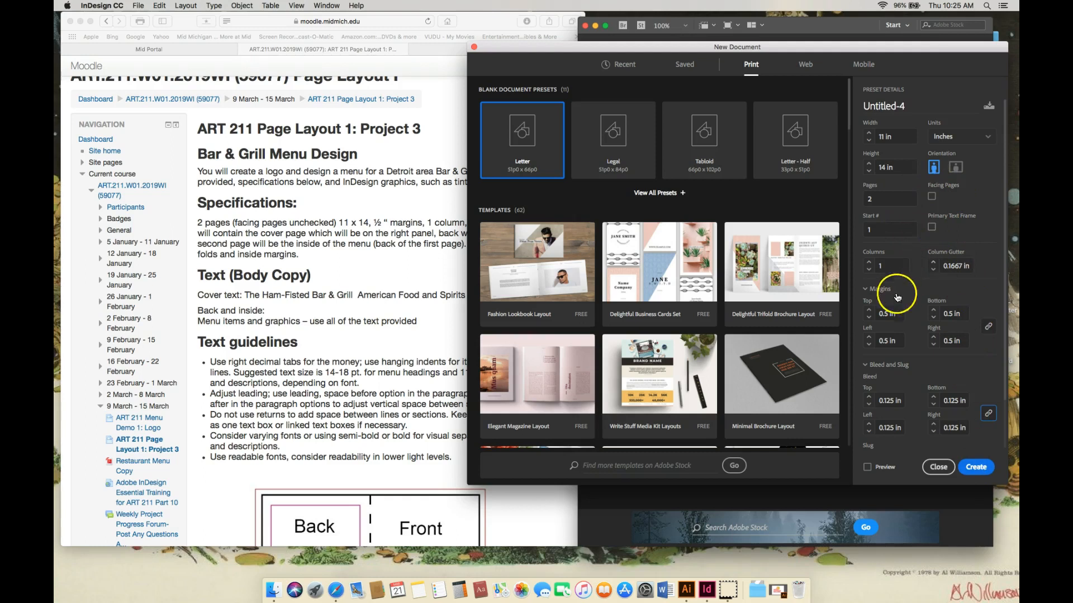
click(976, 469)
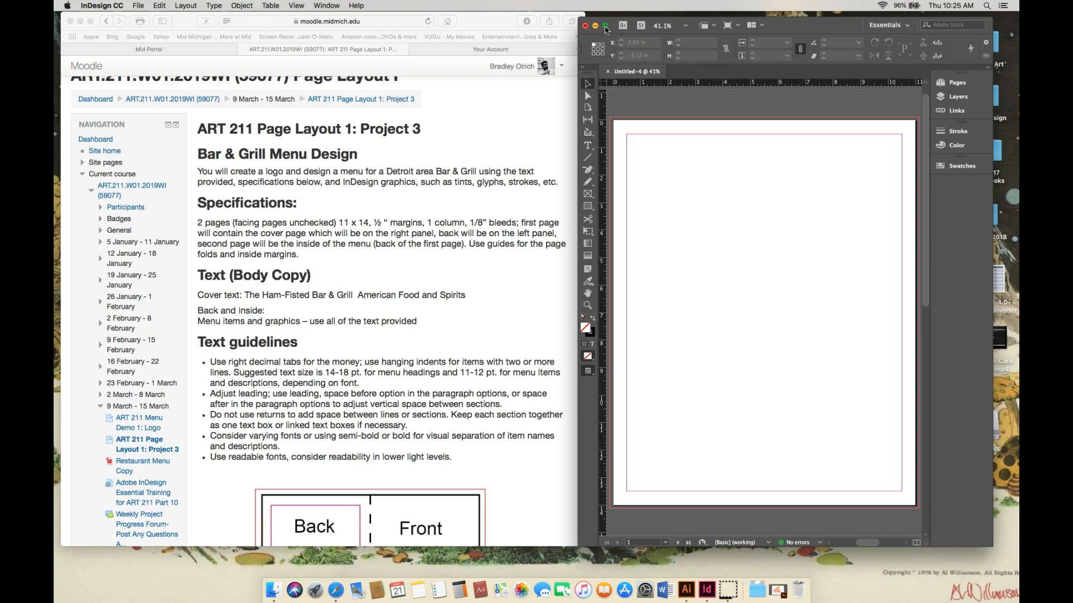
Step: Maximize the document window and switch the workspace to Typography
click(607, 27)
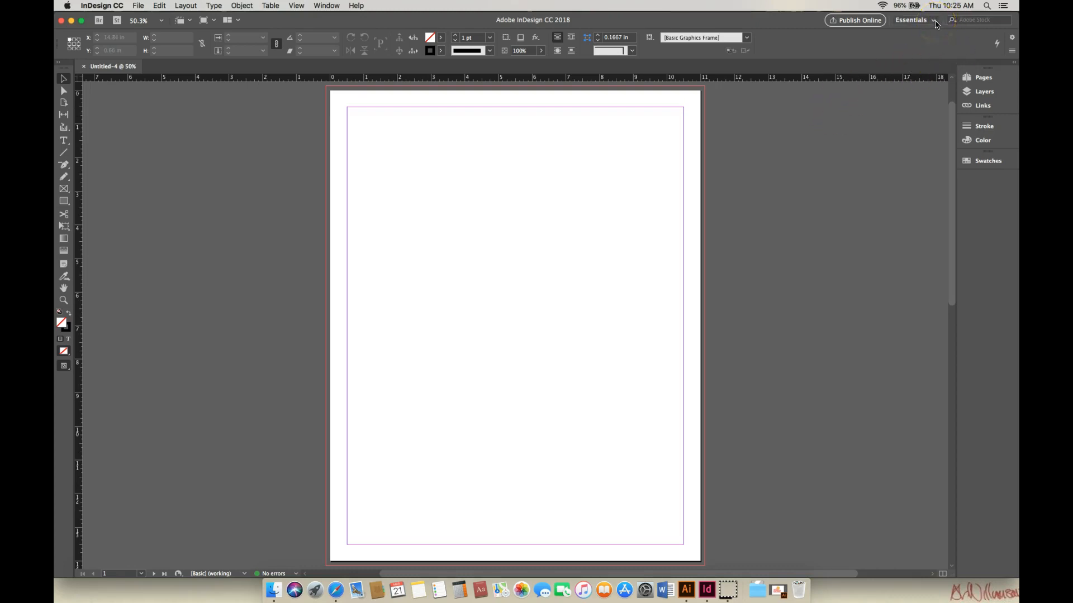
click(935, 21)
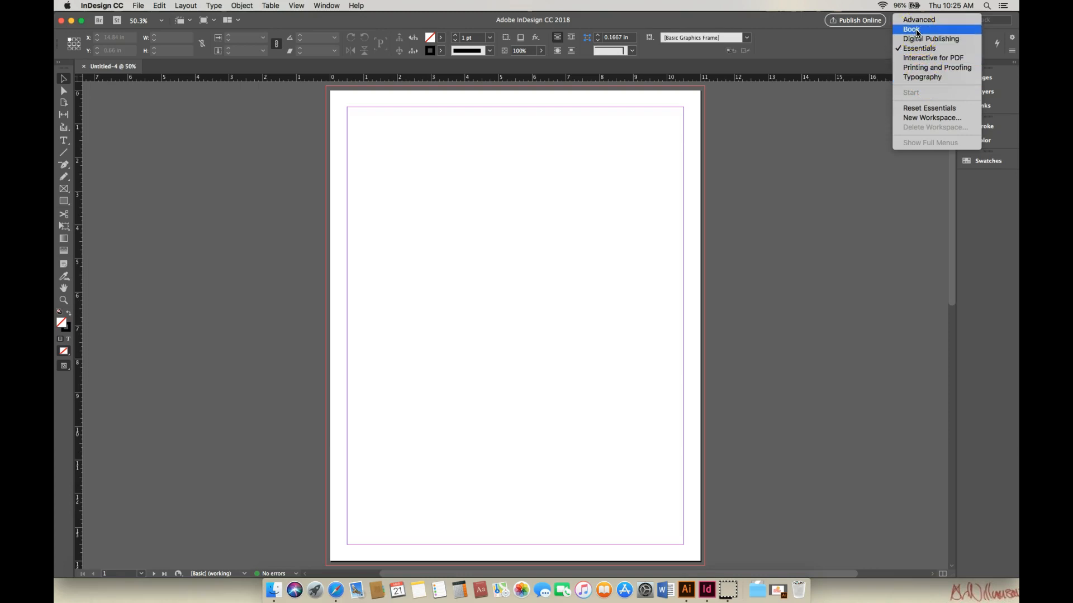
click(919, 77)
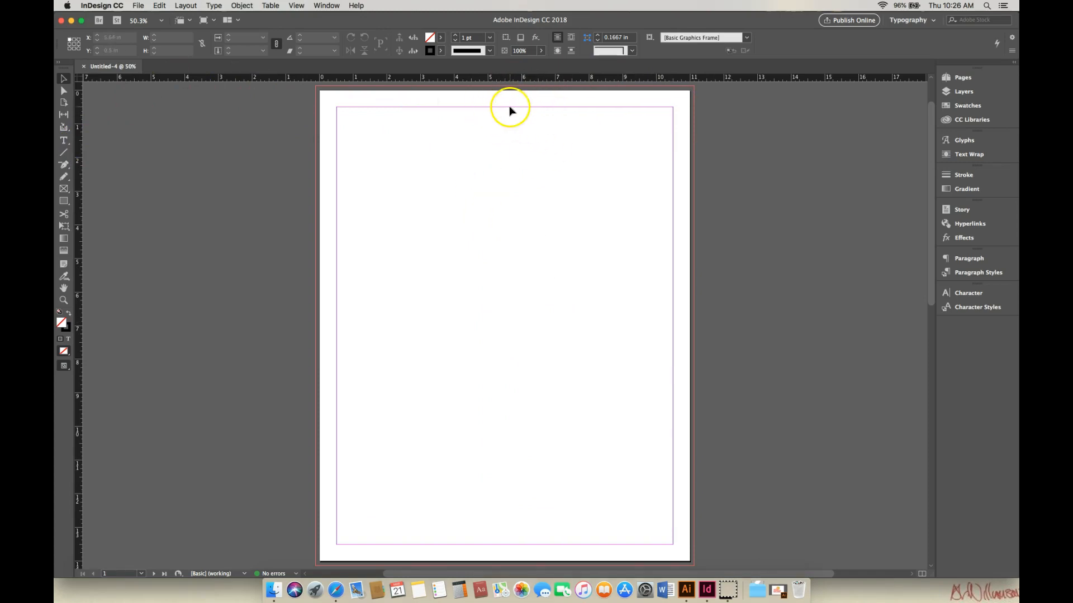
Step: Add vertical ruler guides on page 1 at 5.5 in, 5 in and 6 in to mark the fold and inside margins
drag(80, 188, 505, 160)
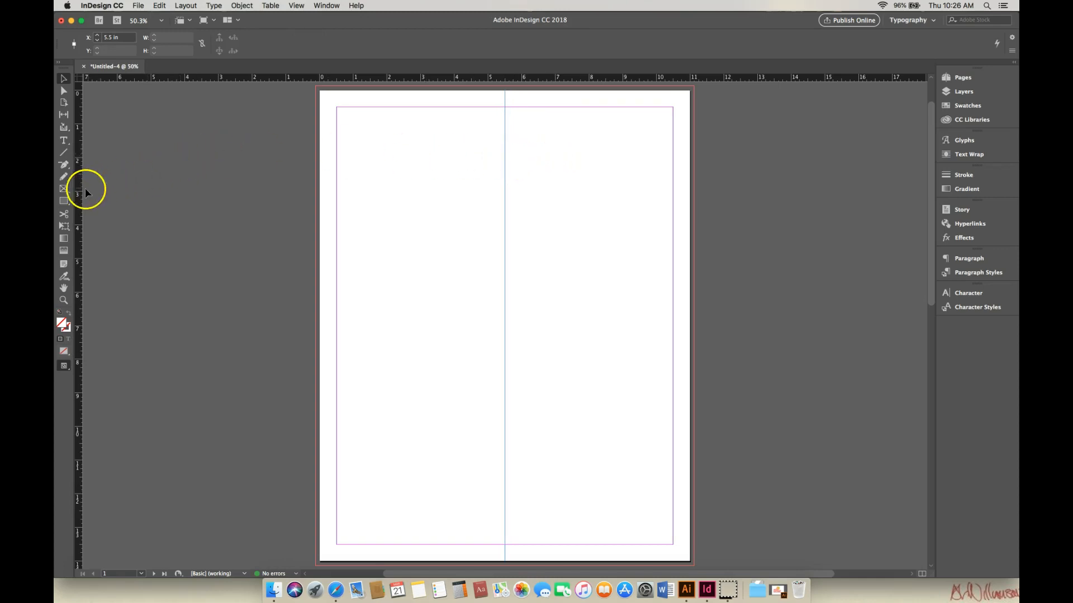
drag(81, 194, 488, 164)
drag(86, 208, 522, 155)
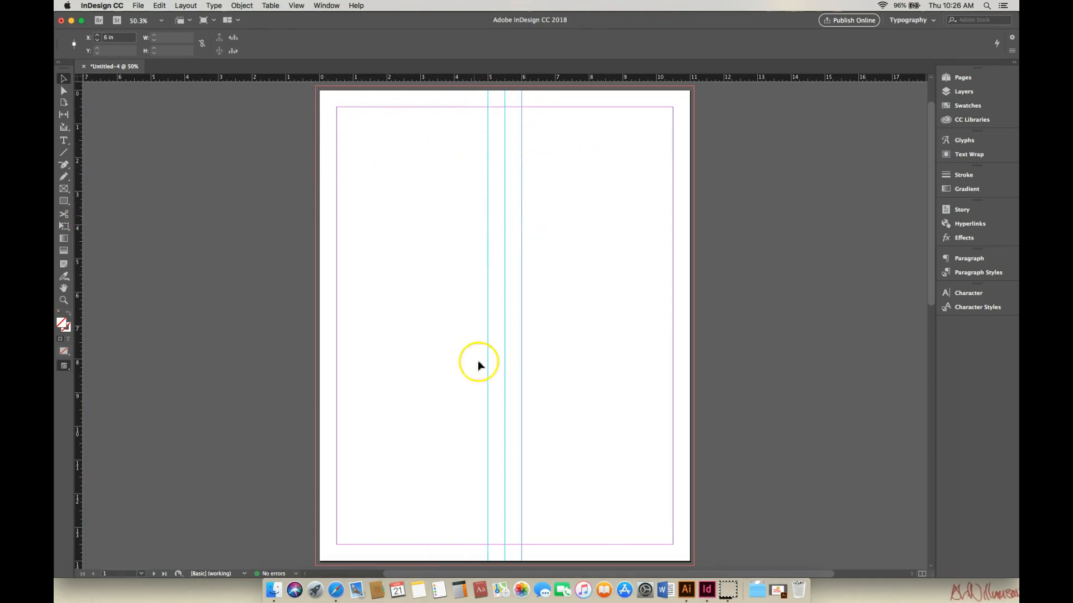
Step: Add matching vertical guides at 5.5 in, 5 in and 6 in on page 2
drag(930, 293, 961, 481)
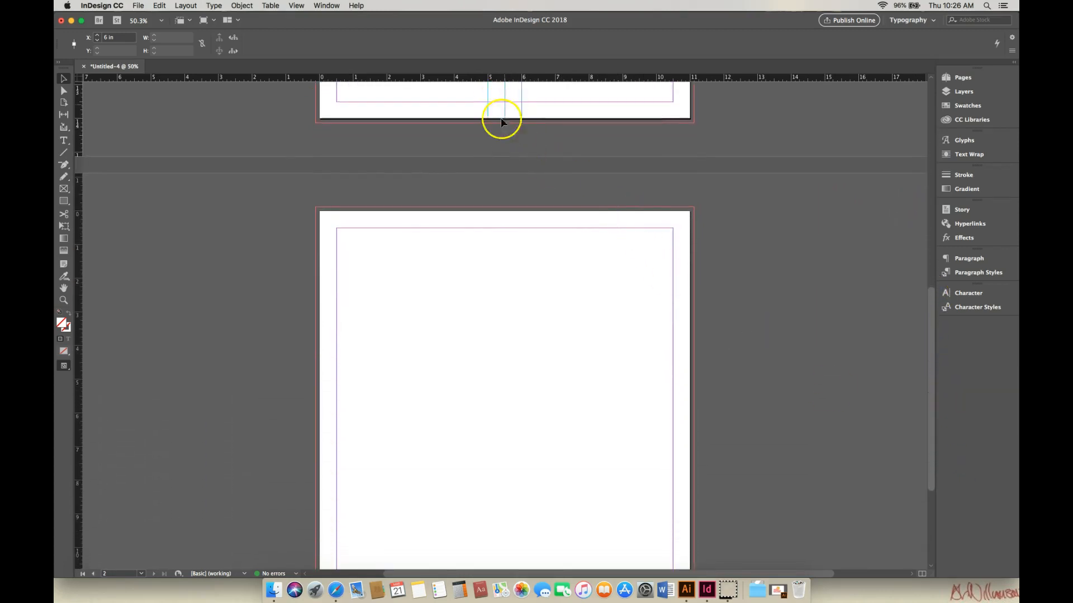
drag(77, 258, 505, 259)
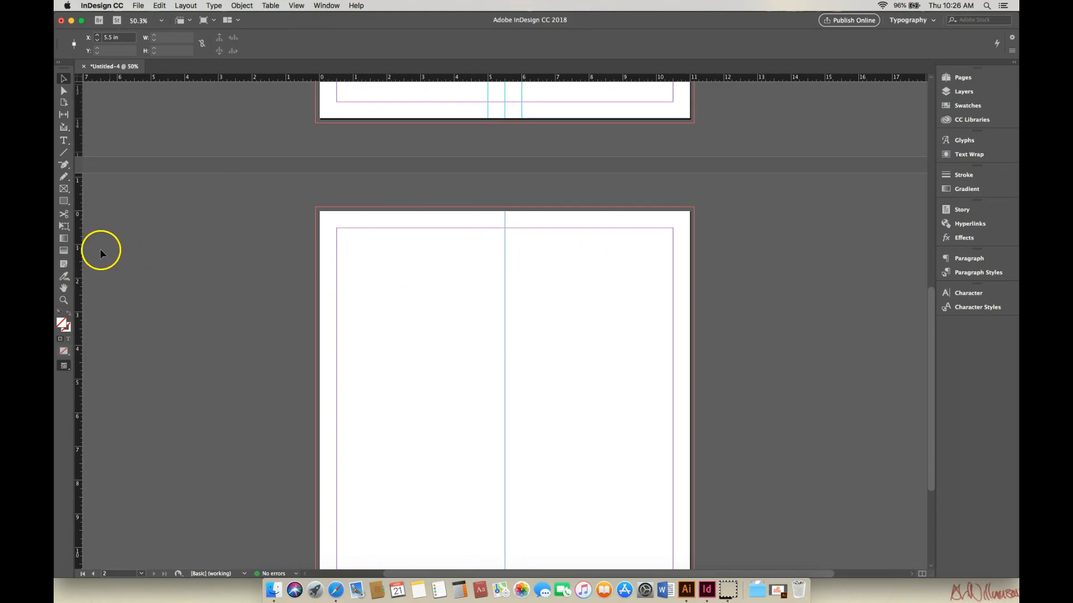
drag(78, 256, 489, 253)
drag(79, 236, 522, 237)
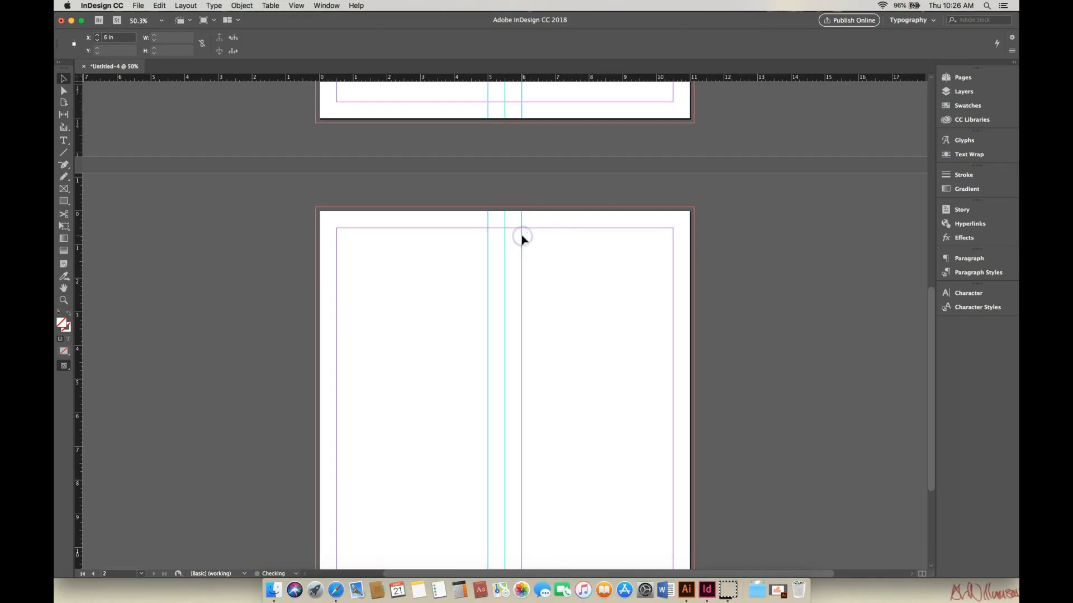
click(505, 241)
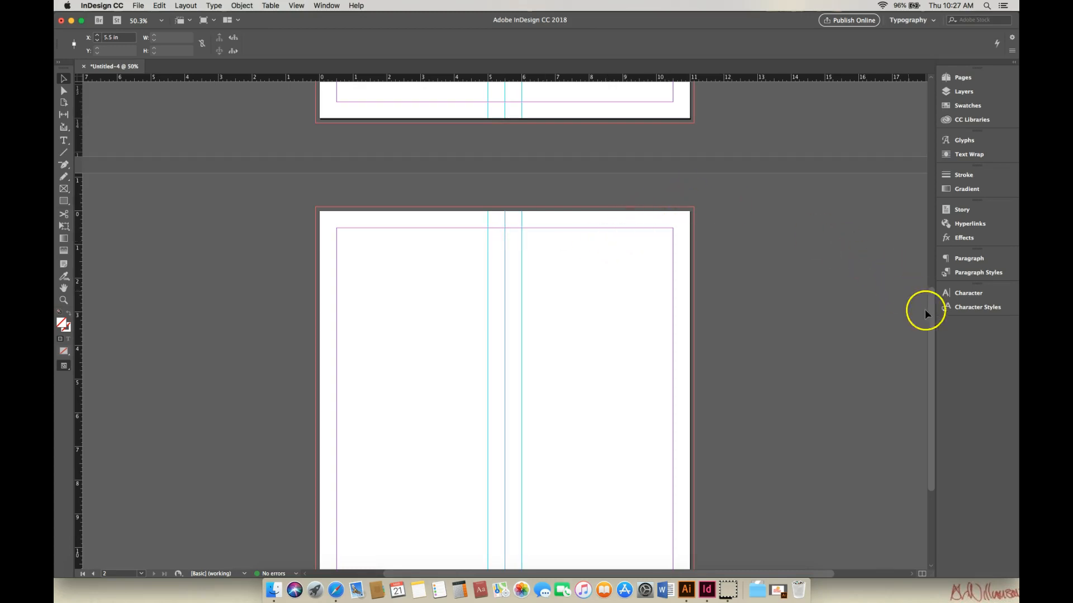
Step: Save the document as ART 211 Menu-1 in the Graphic Design folder
drag(932, 318, 943, 135)
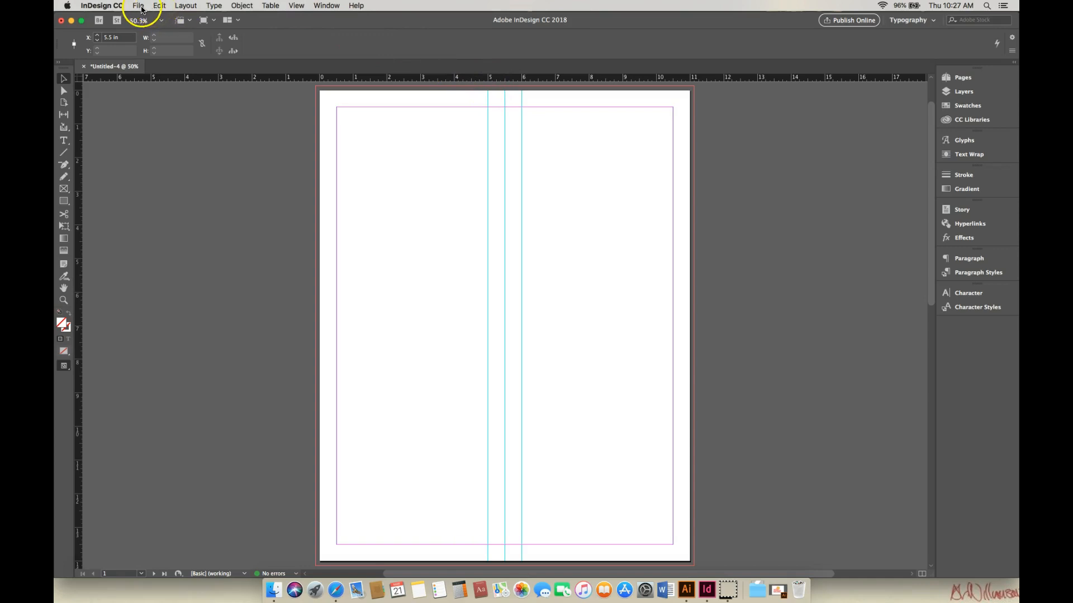
click(139, 7)
click(150, 81)
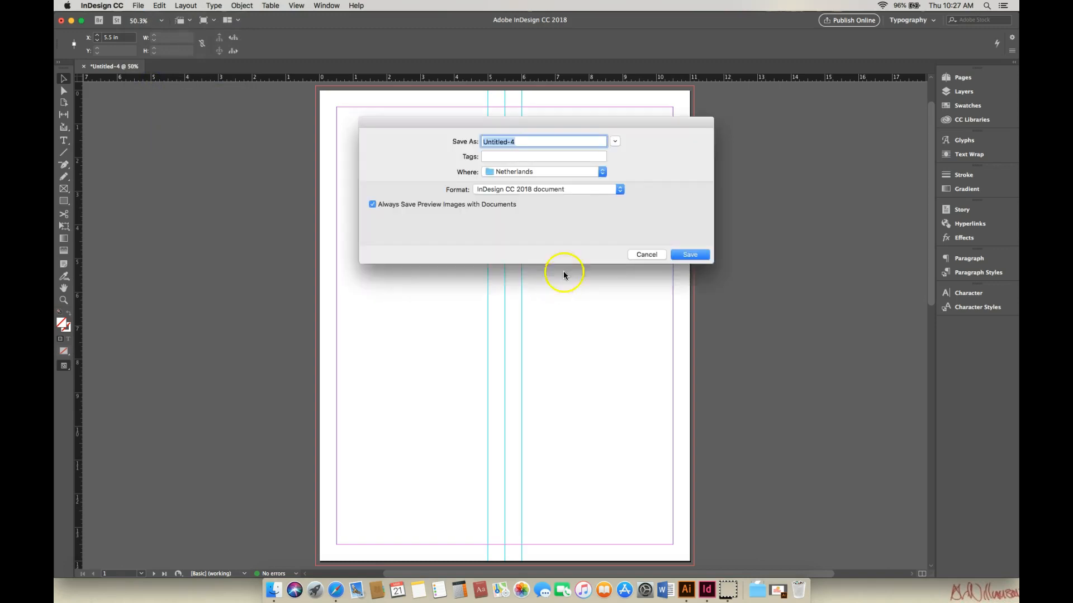
drag(534, 141, 482, 141)
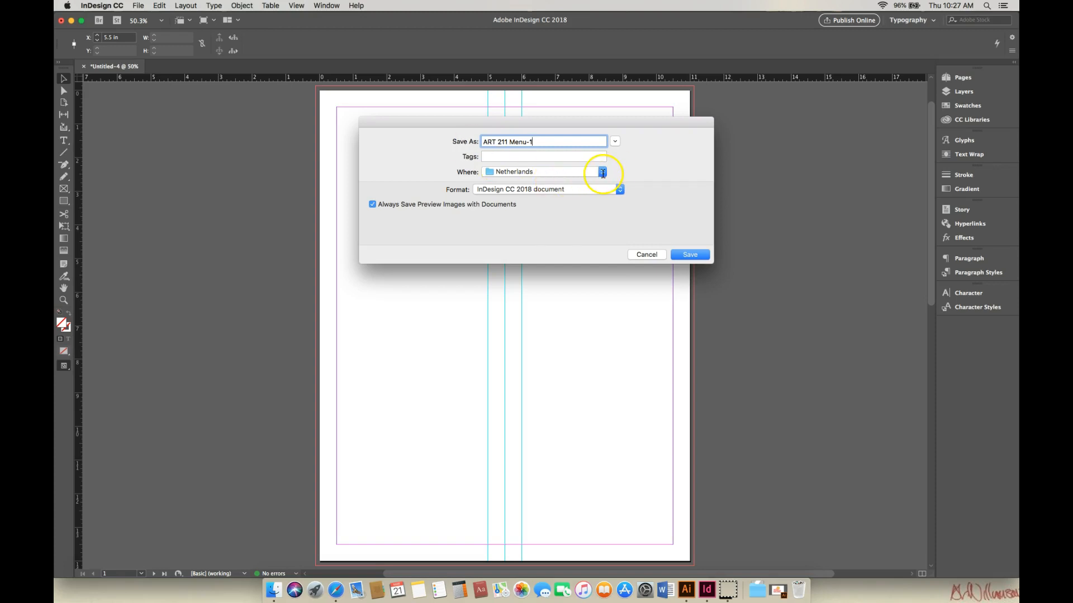
click(602, 172)
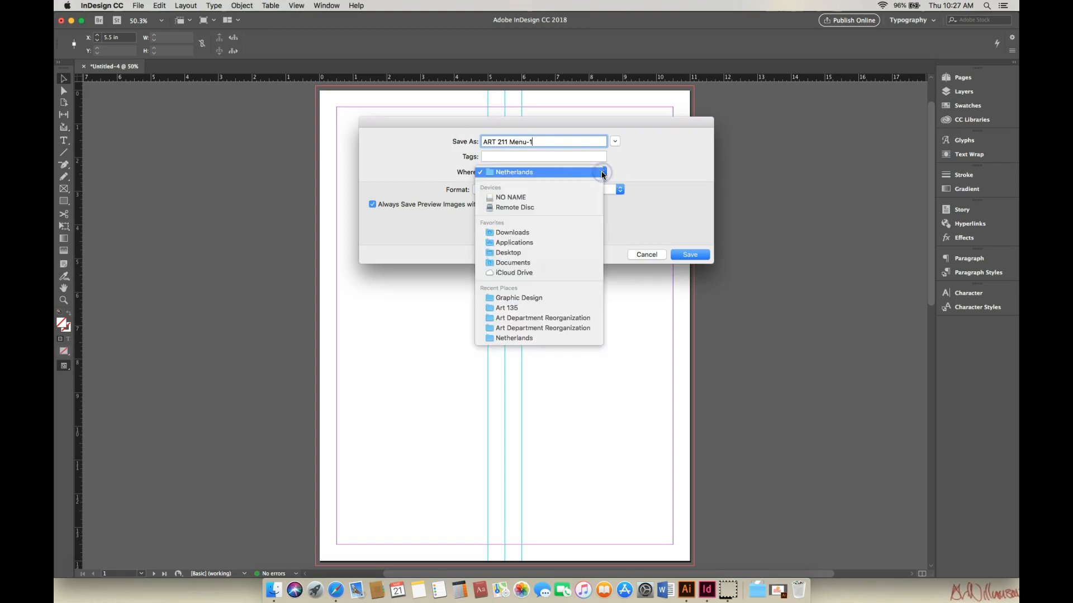
click(539, 196)
click(602, 173)
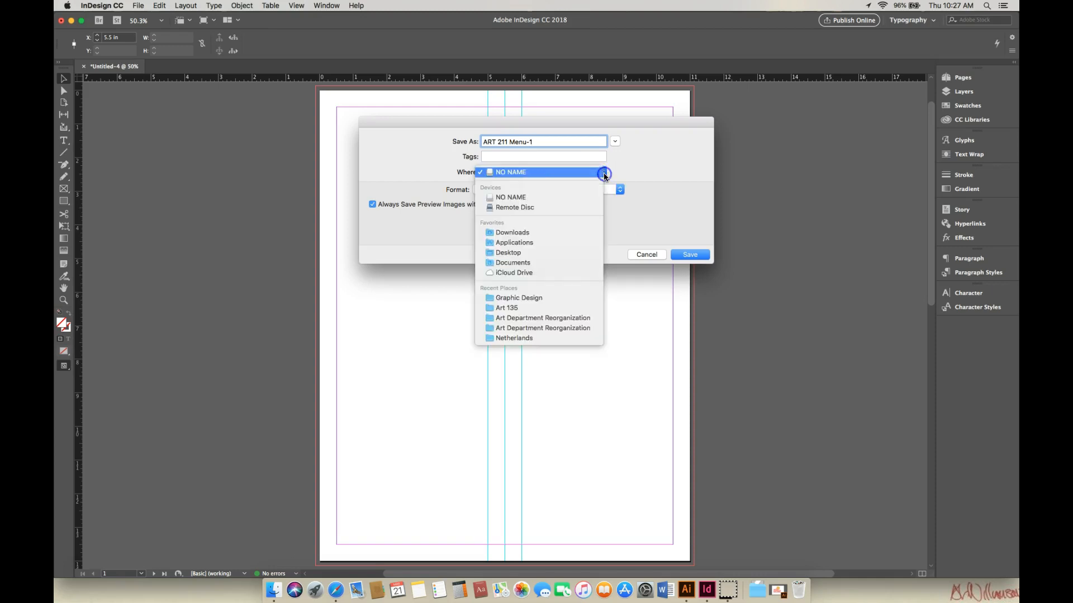
click(541, 301)
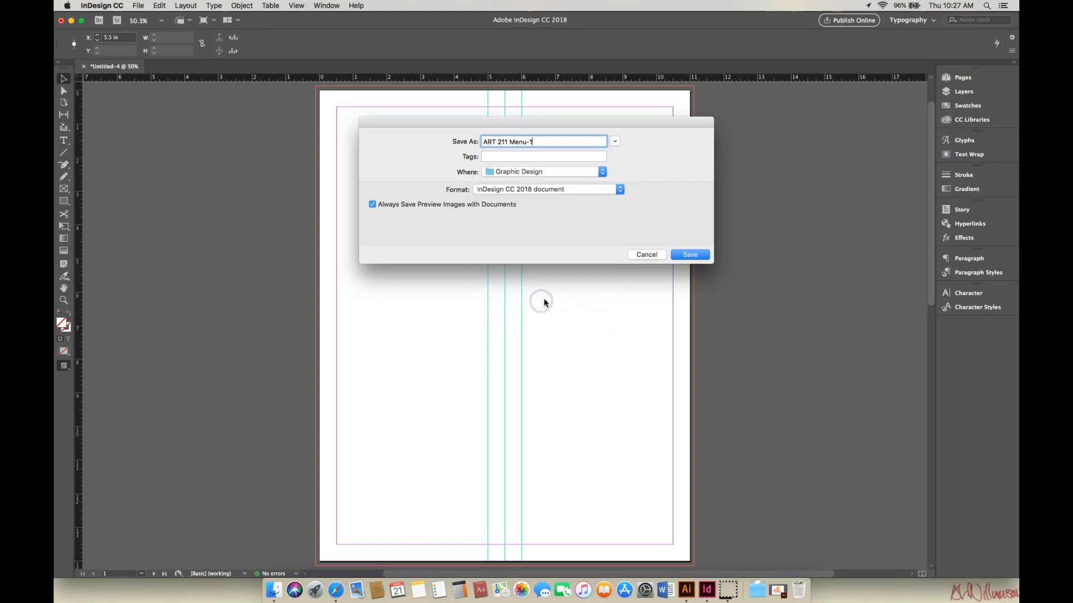
click(691, 256)
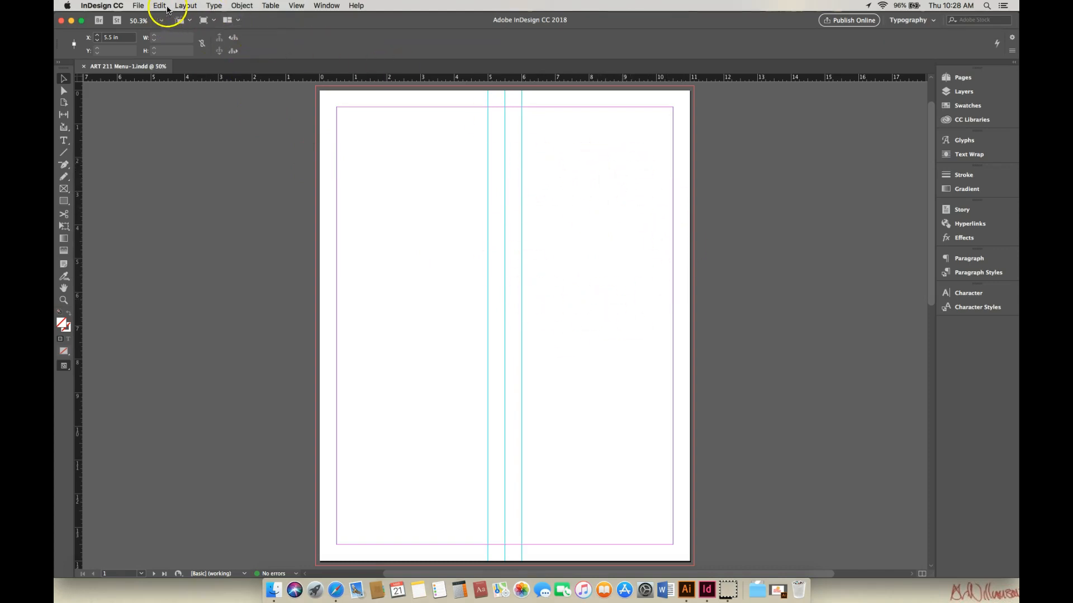
Step: Place the Ham-Fisted Logo Color.tif image on page 1 with its top-left corner at the 6 in guide
click(140, 7)
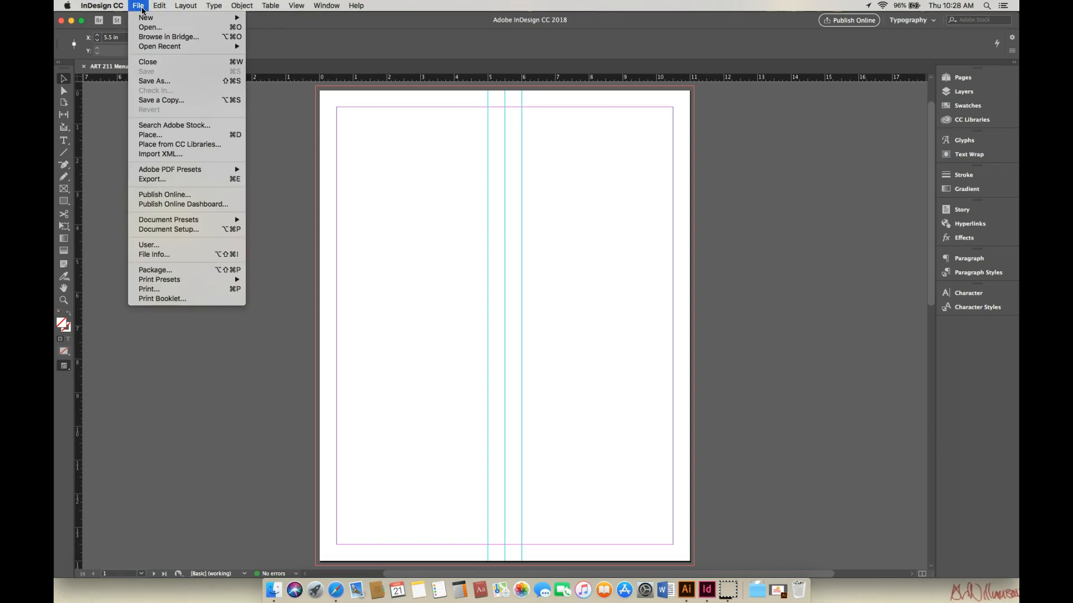
click(156, 137)
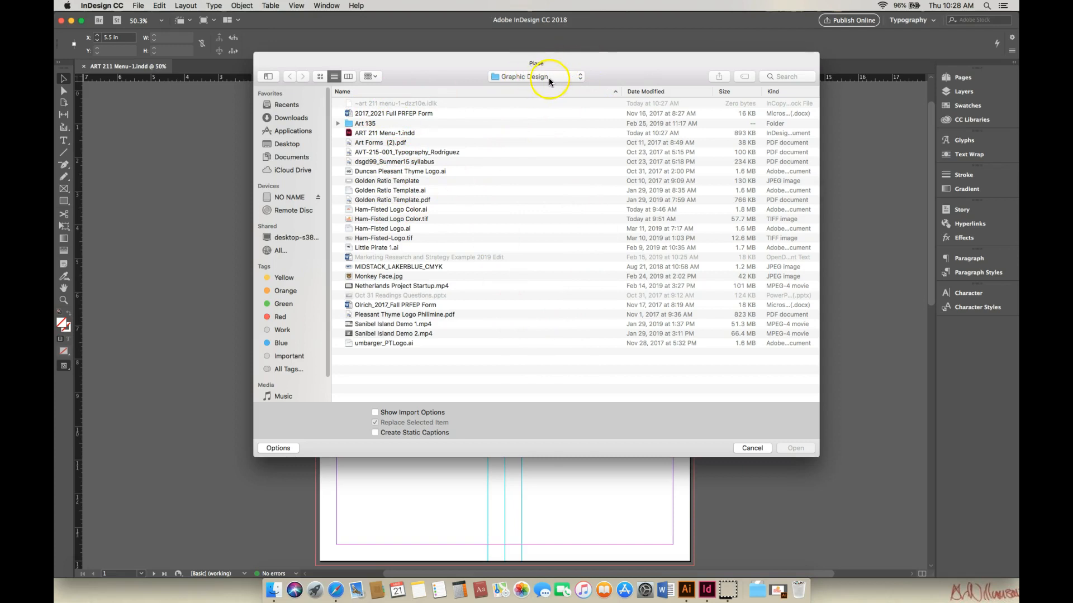
click(389, 219)
click(390, 219)
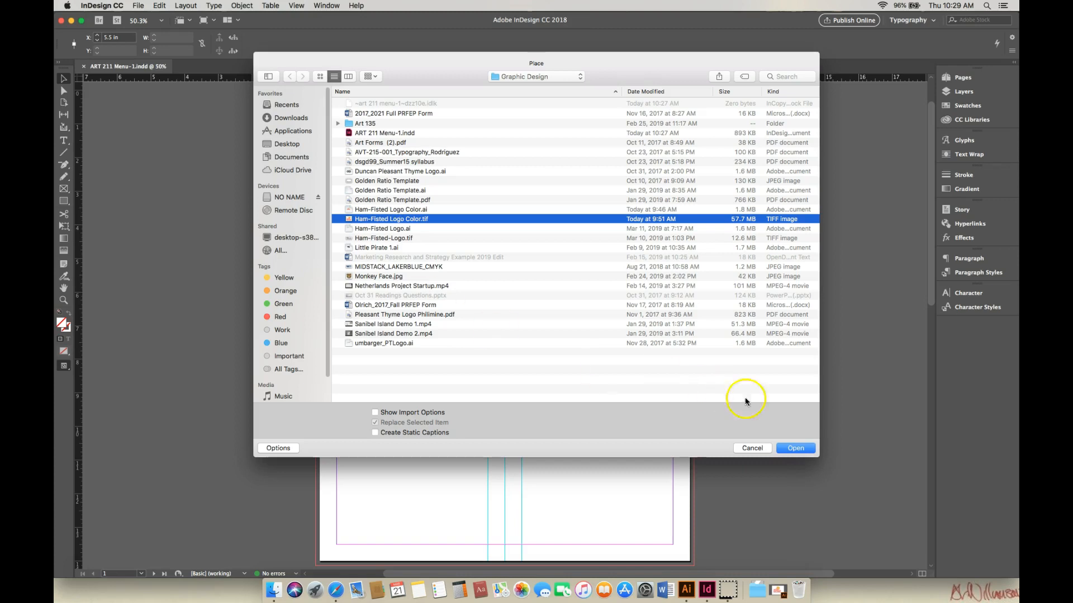
click(796, 450)
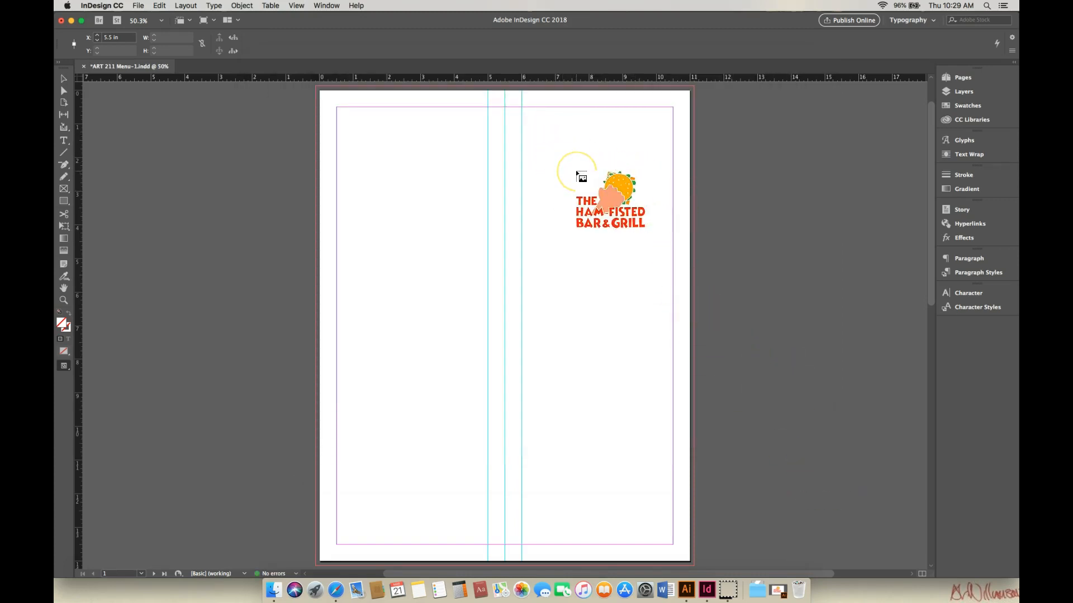
drag(577, 173, 520, 174)
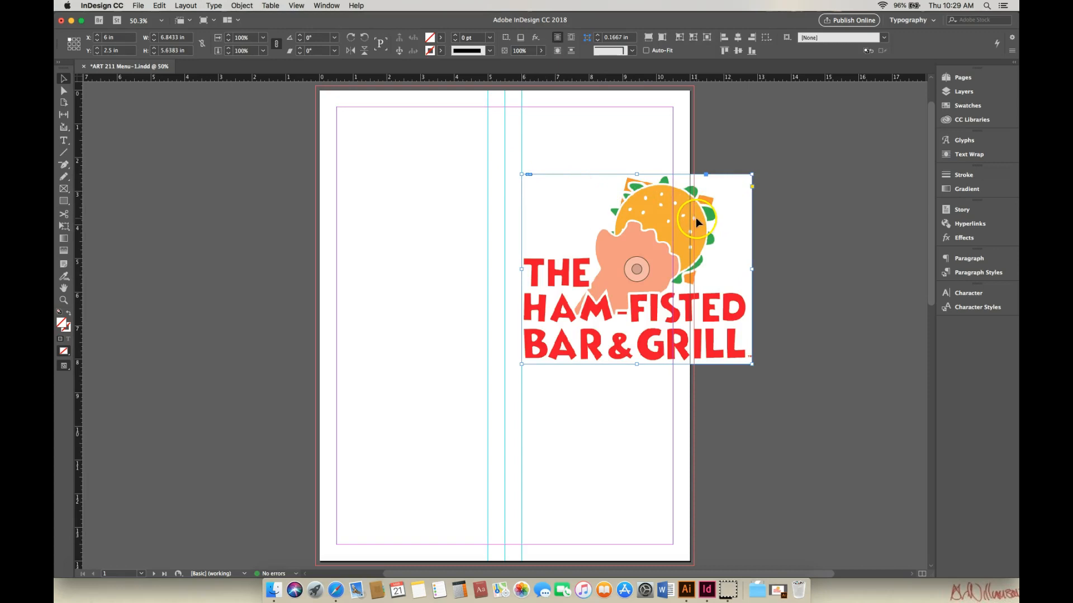
double_click(679, 222)
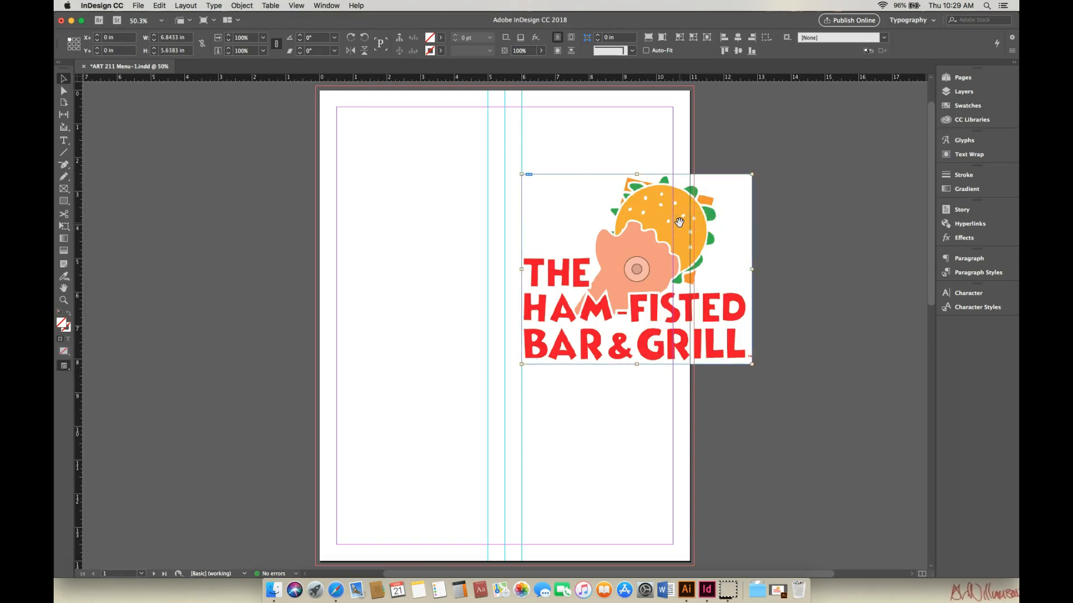
drag(747, 178, 724, 190)
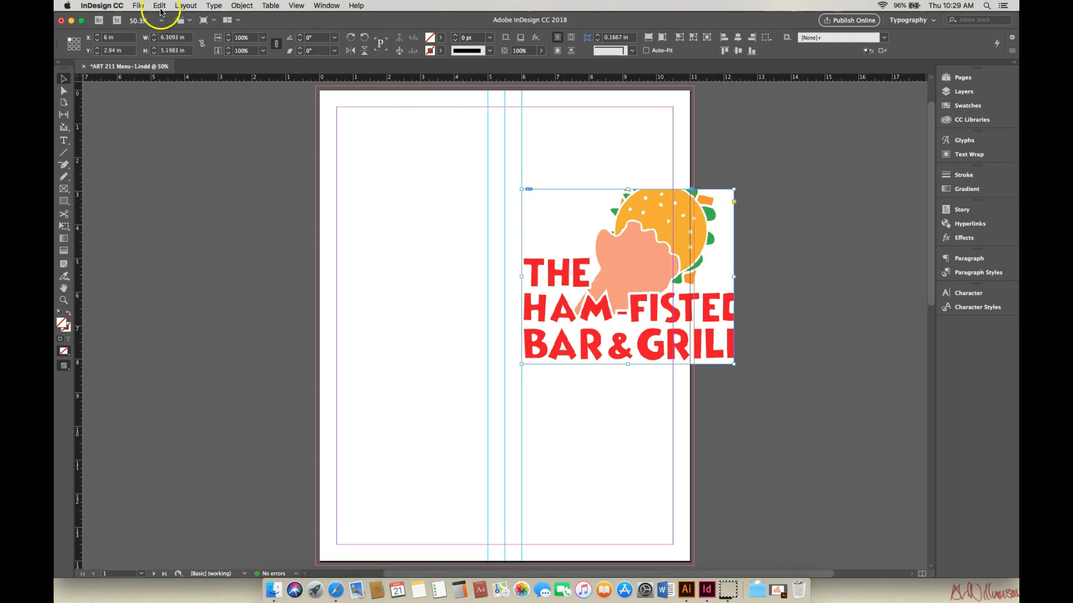
click(141, 7)
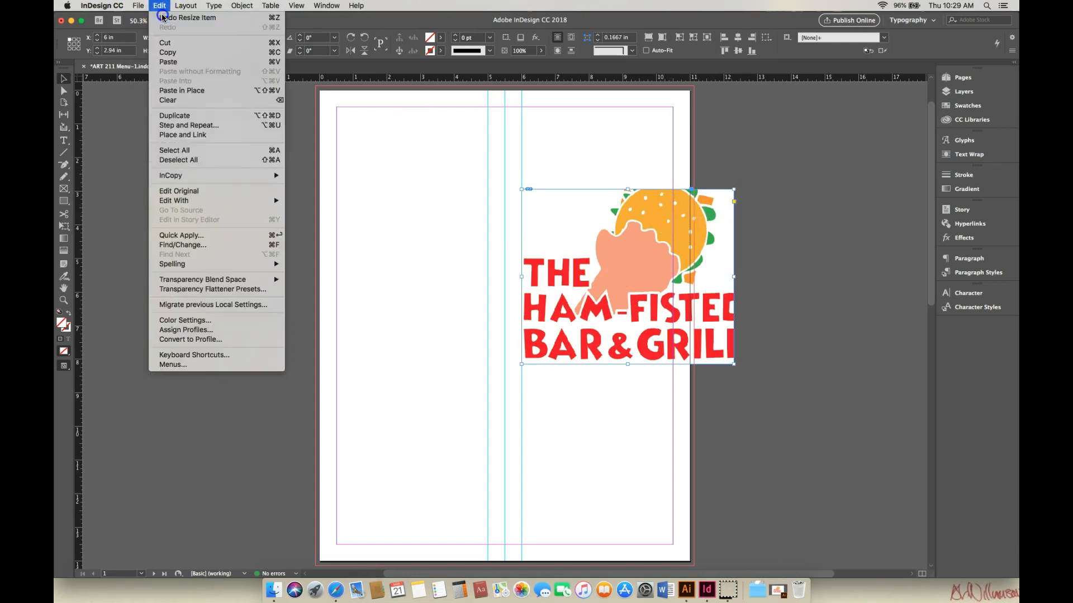
click(165, 19)
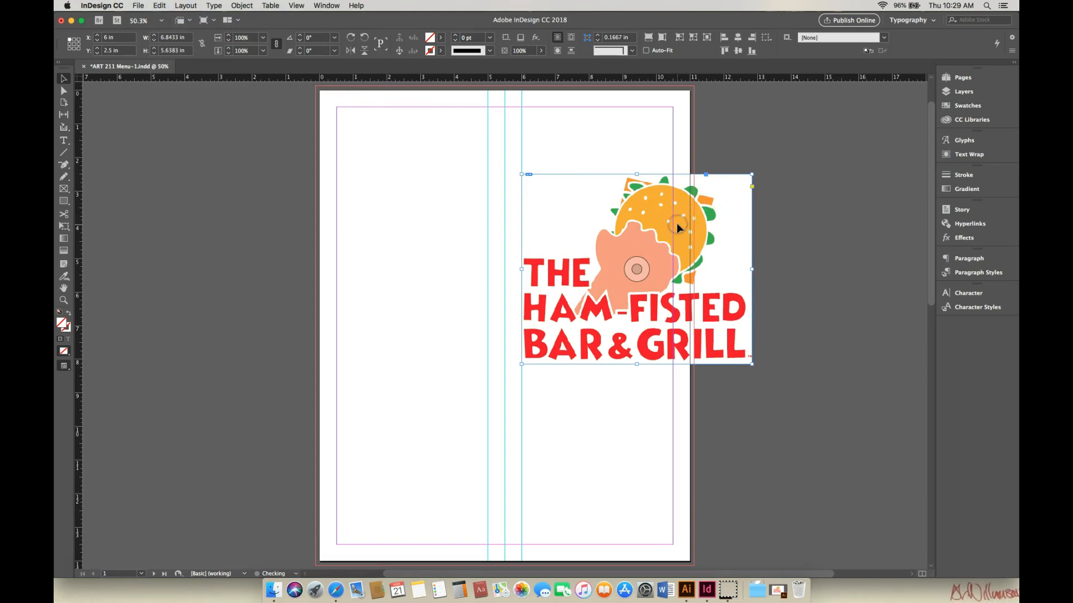
Step: Scale the logo image inside its frame down to about 71%
click(636, 269)
drag(752, 177, 670, 229)
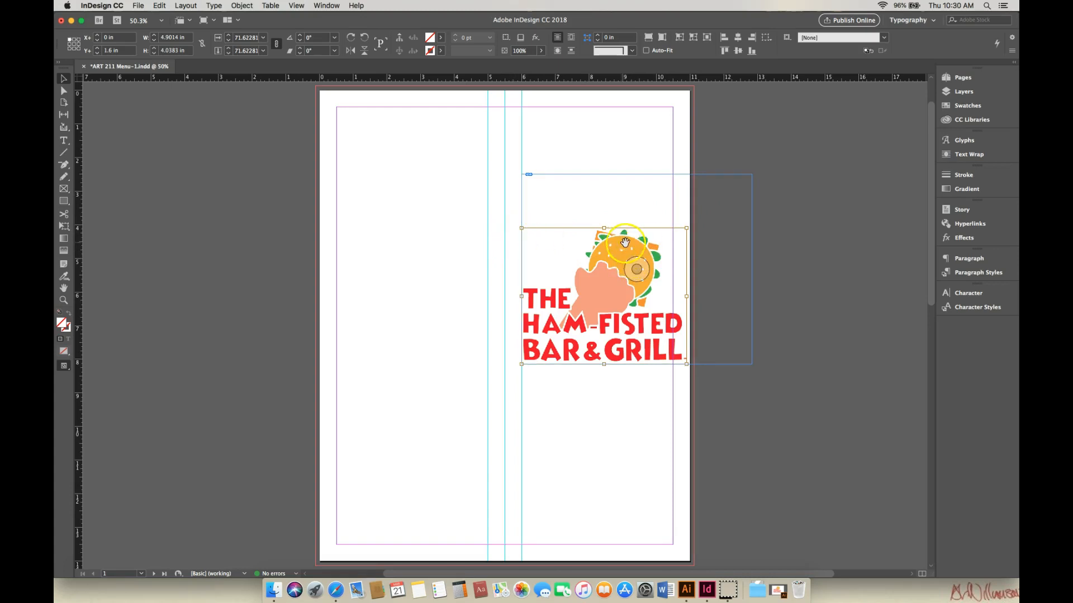
drag(687, 229, 665, 239)
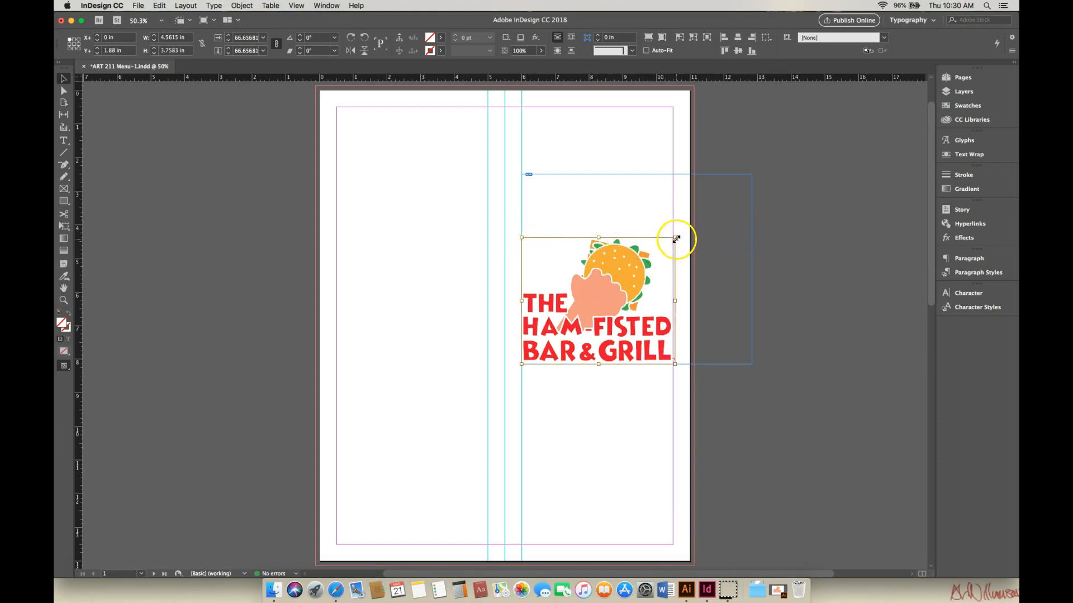
drag(676, 238, 686, 233)
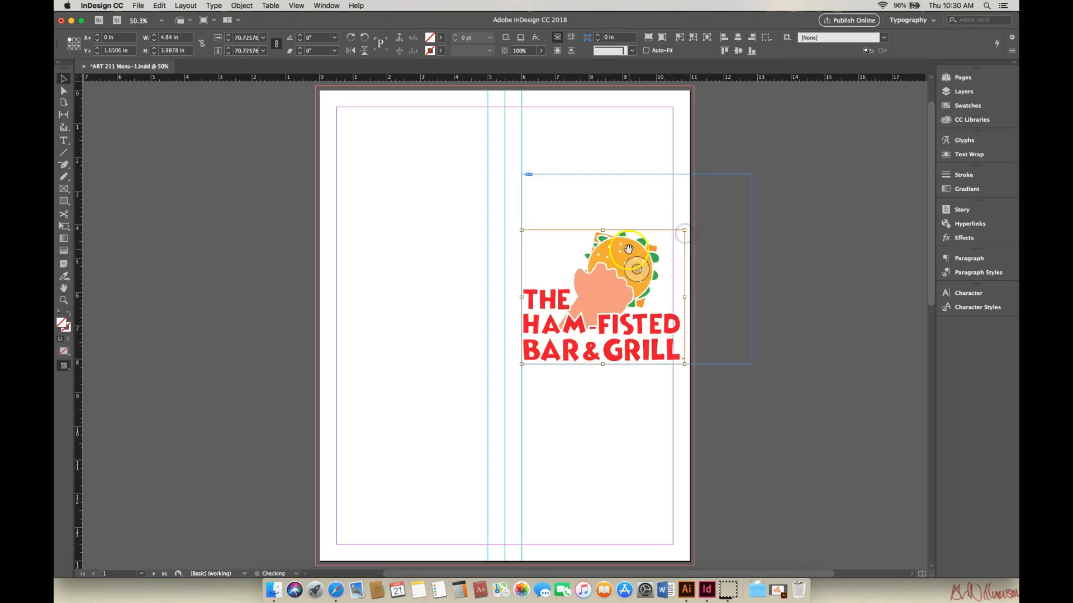
mouse_move(628, 250)
mouse_down()
mouse_move(620, 244)
mouse_move(631, 254)
mouse_up()
Step: Shrink the logo's frame to fit the scaled image, about 4.9 x 4.4 in
click(751, 174)
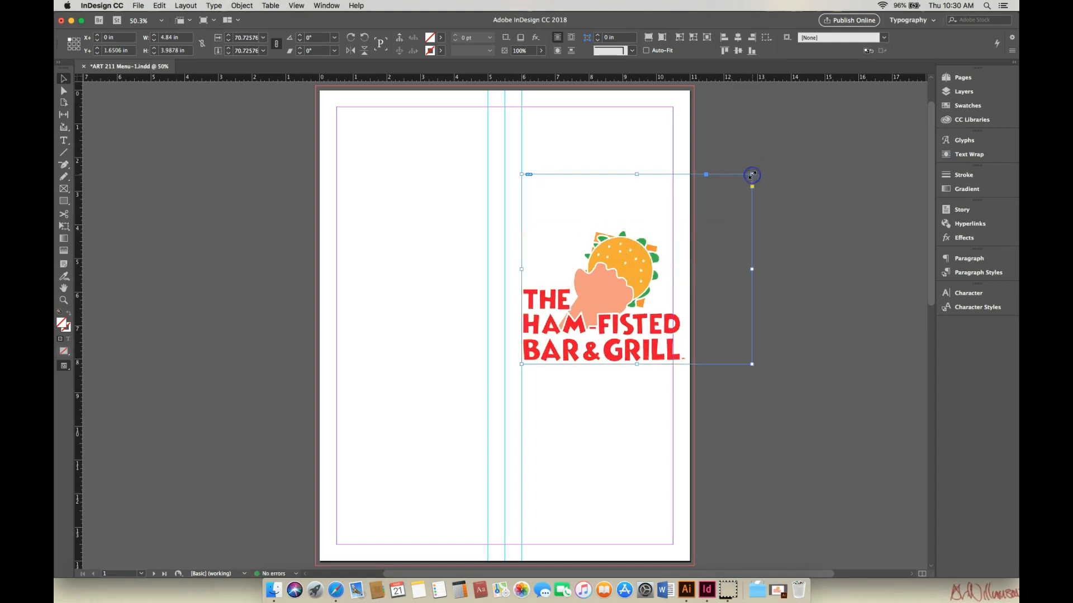
drag(751, 174, 687, 217)
click(704, 214)
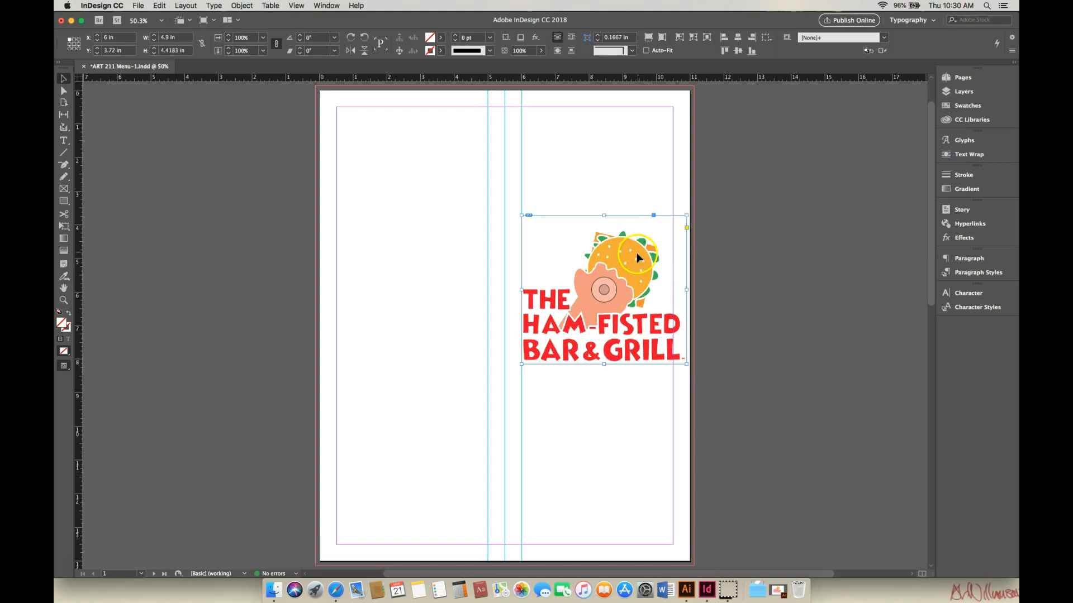
Step: Move the logo frame up to the top margin at about X 5.86 in, Y 0.5 in
drag(634, 260, 625, 253)
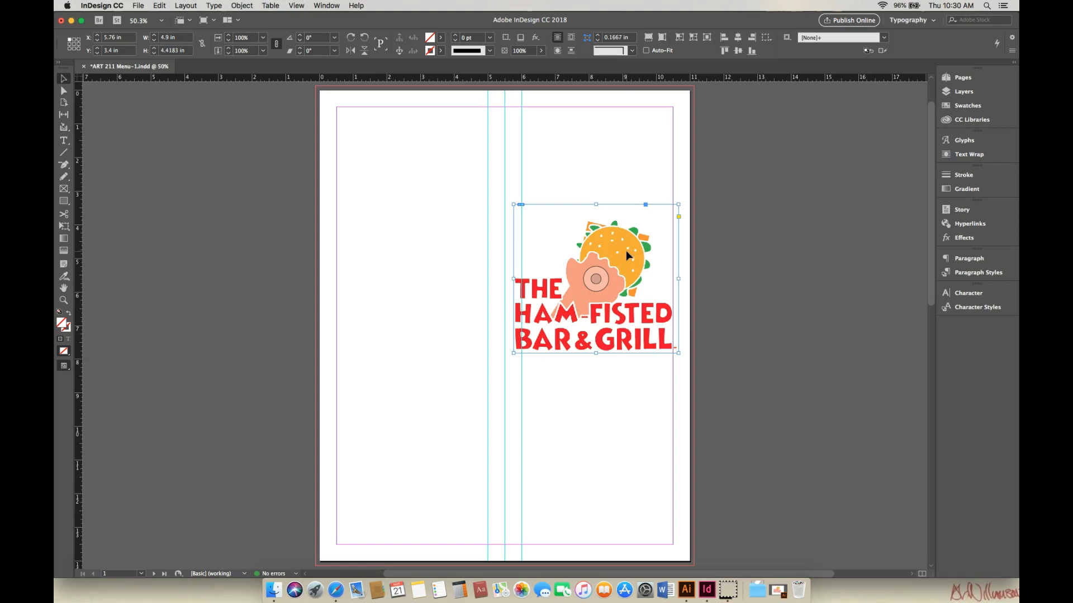
drag(625, 247, 625, 237)
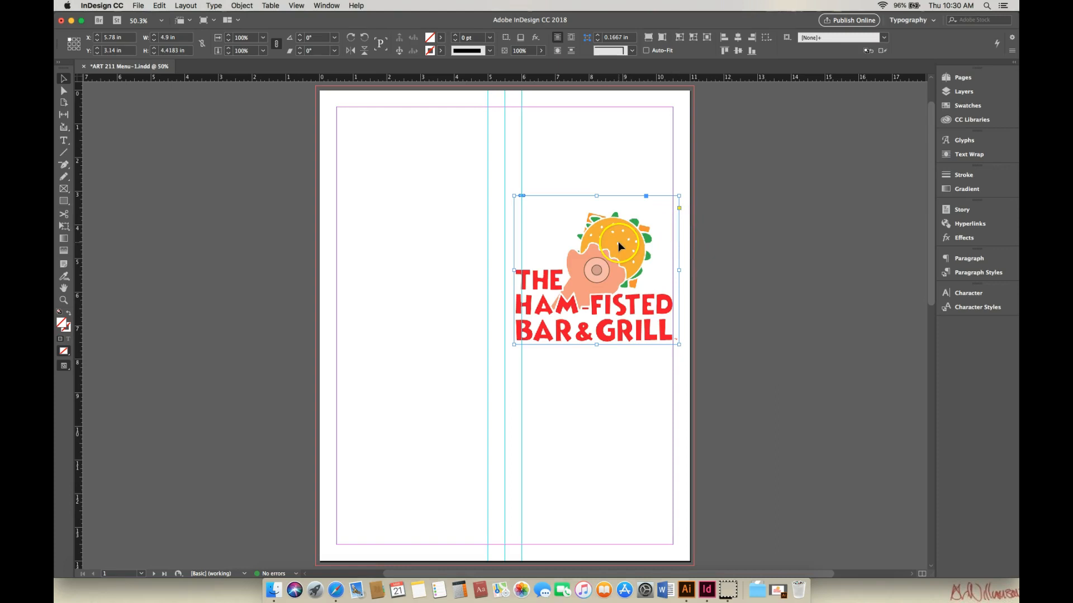
drag(618, 242, 630, 233)
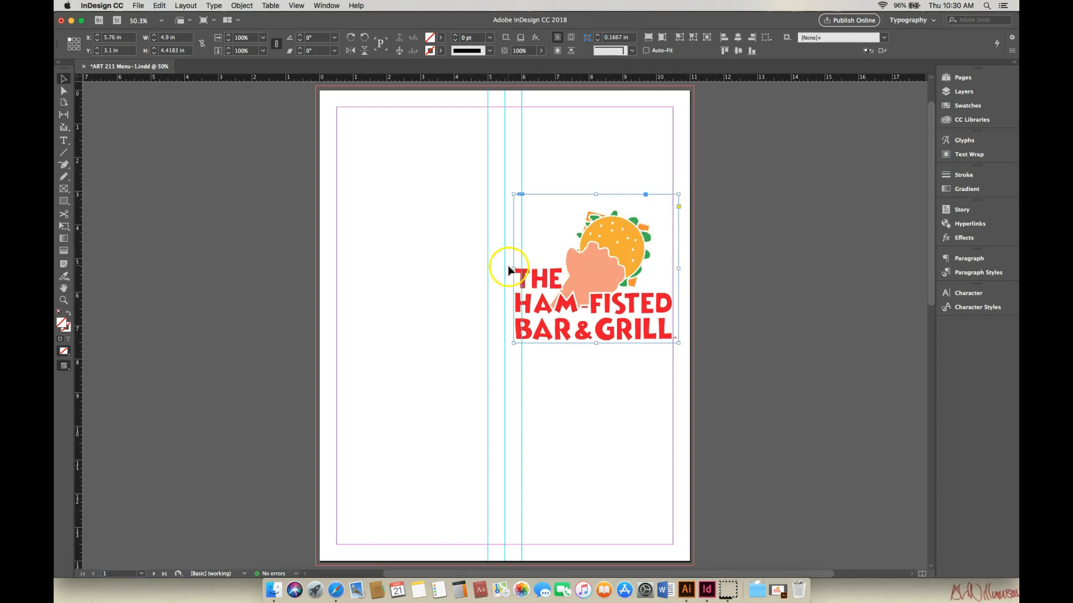
drag(626, 244, 628, 245)
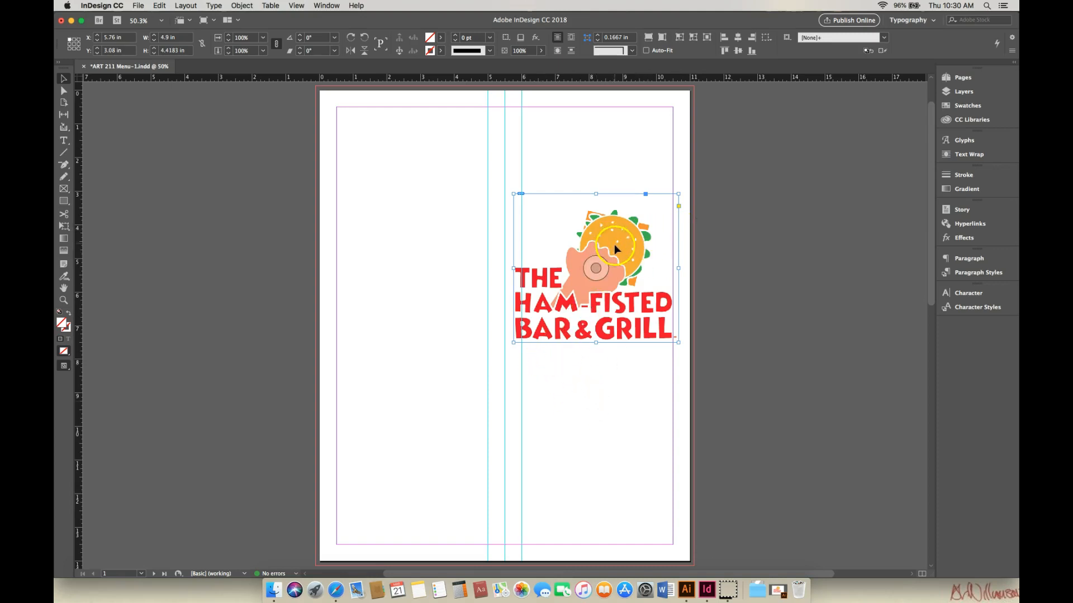
drag(620, 242, 628, 154)
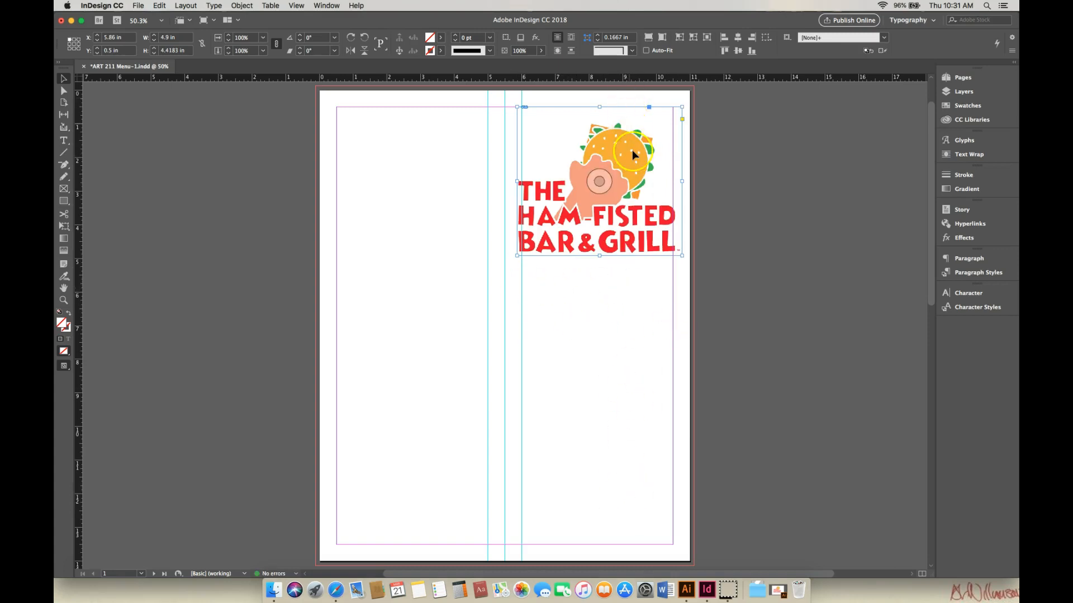
Step: Add a horizontal guide at about 7 in on page 1 and reposition the logo frame to about X 5.73 in, Y 1.46 in
drag(630, 156, 628, 201)
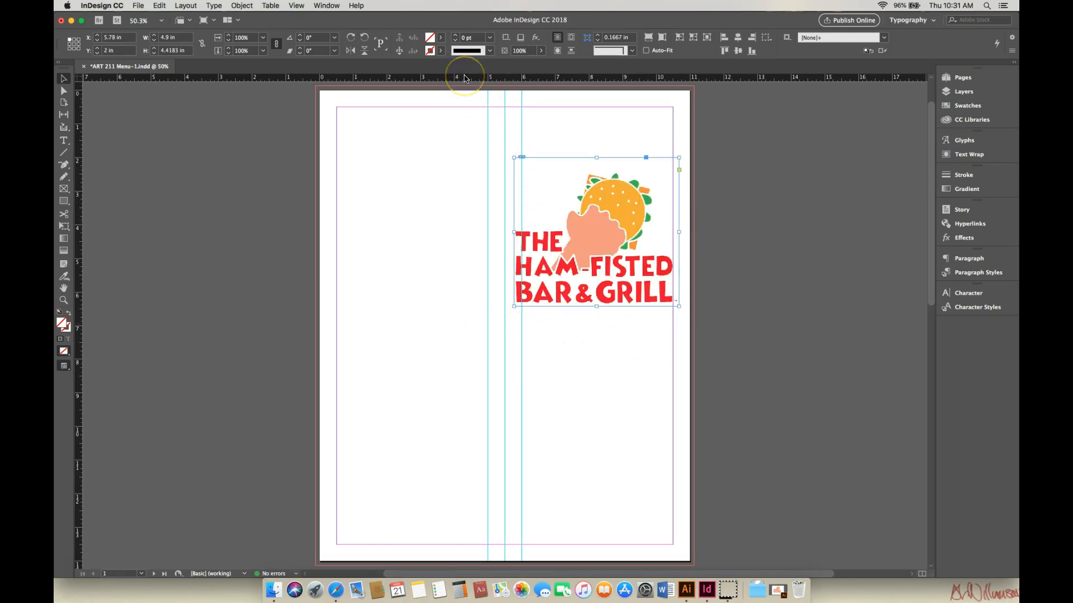
drag(466, 81, 460, 327)
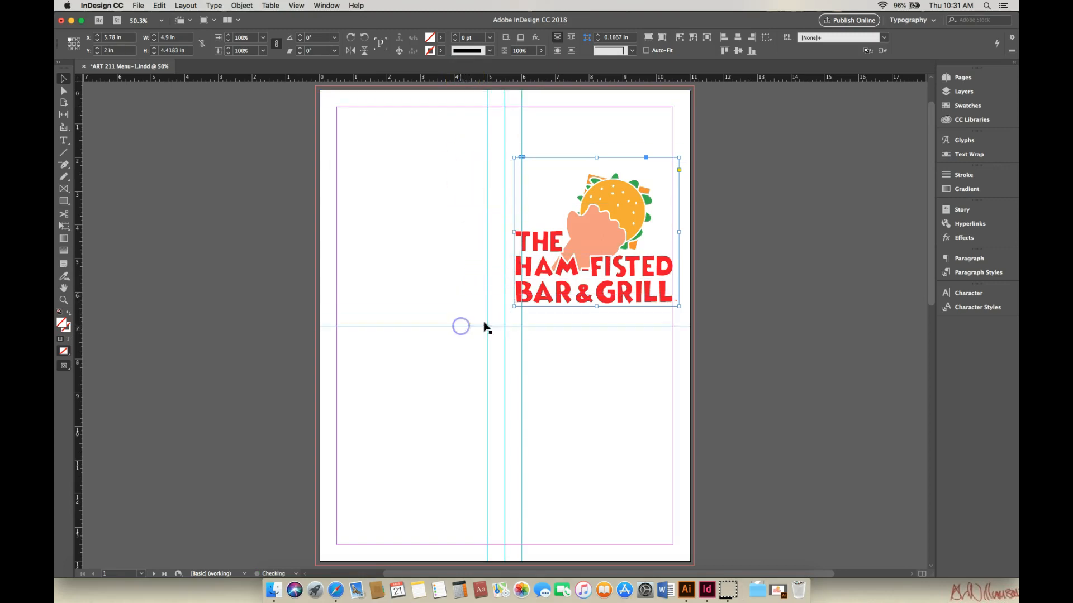
drag(616, 208, 615, 188)
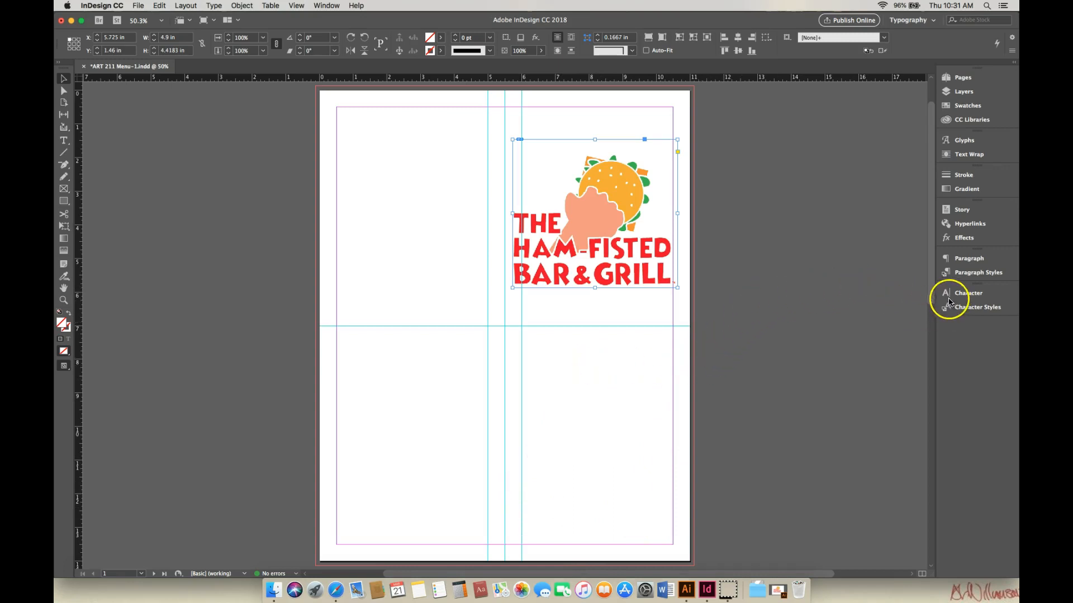
drag(932, 300, 932, 302)
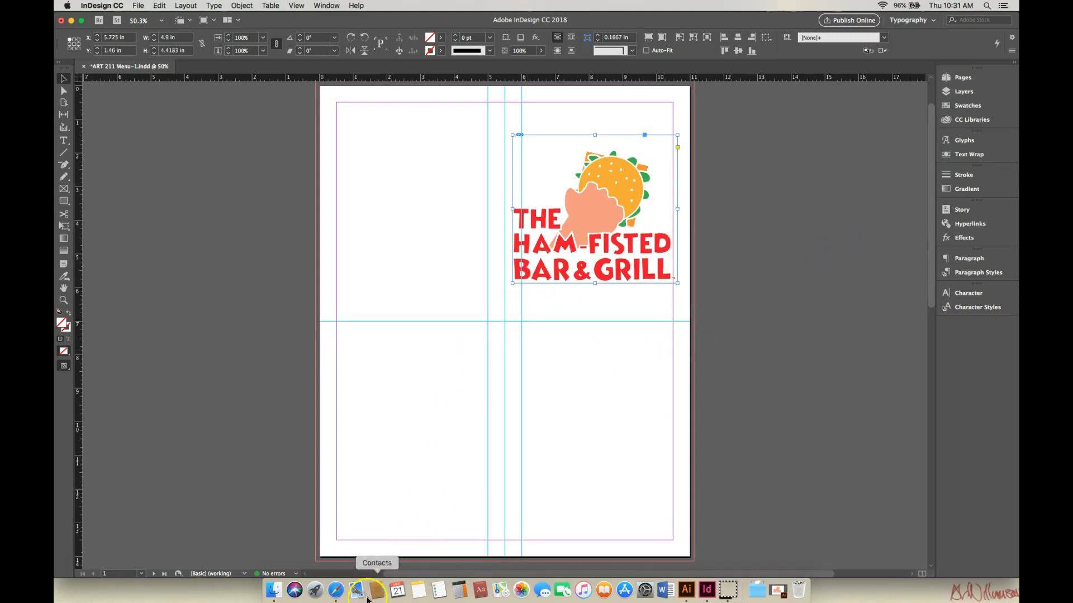
Step: Switch to Safari and open the Restaurant Menu Copy document from the ART 211 course page
click(336, 593)
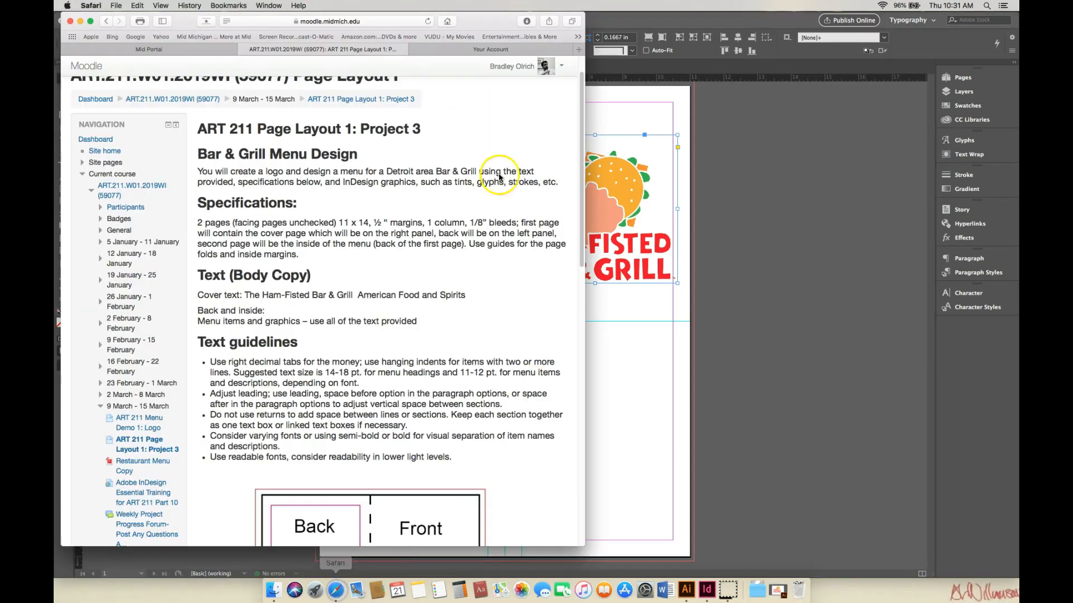
click(205, 102)
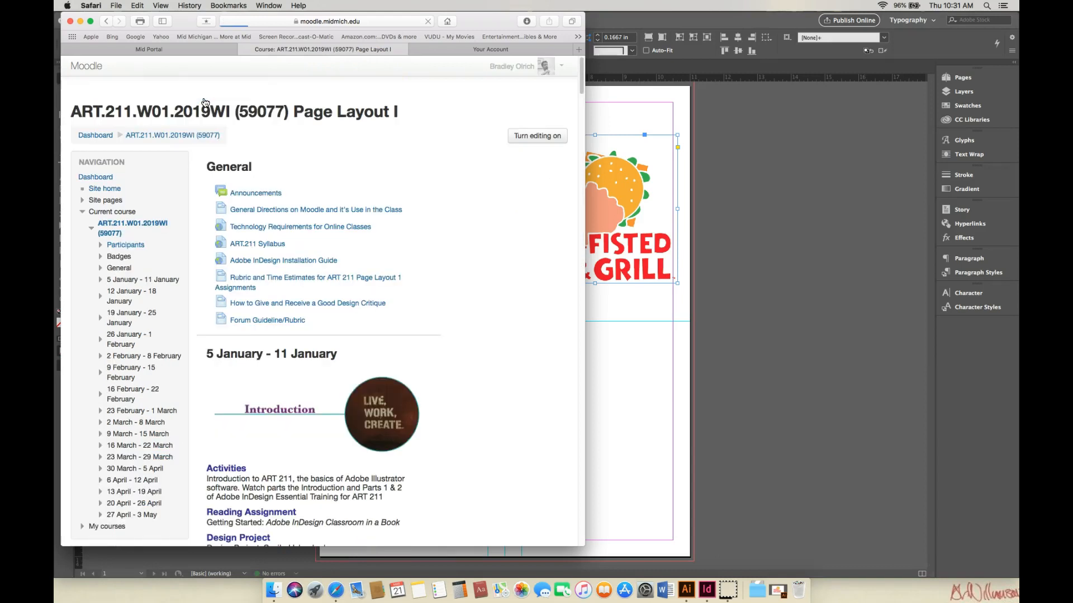
drag(582, 87, 590, 359)
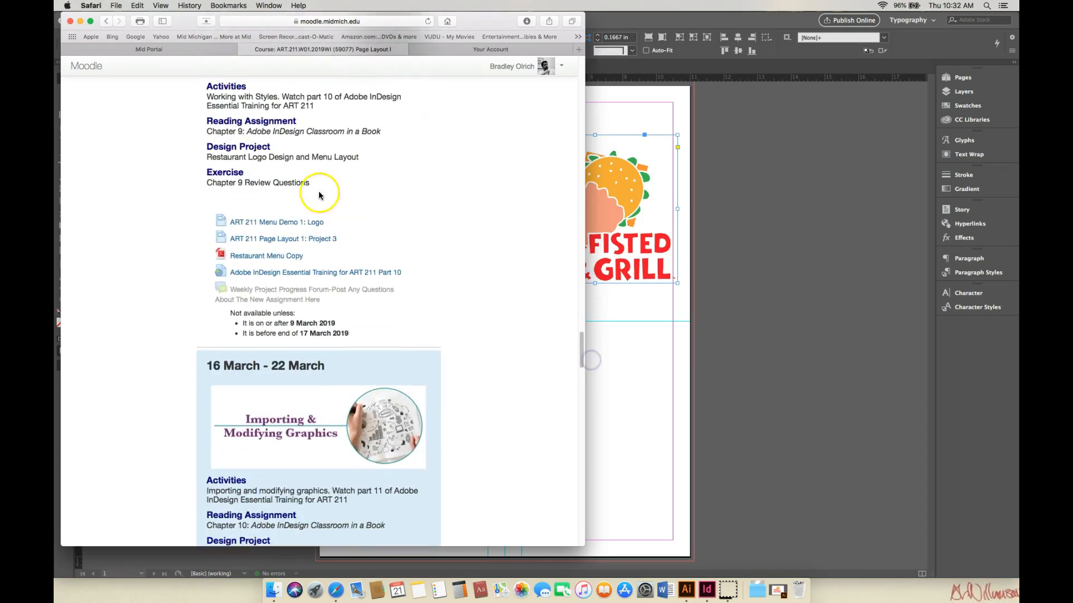
click(280, 257)
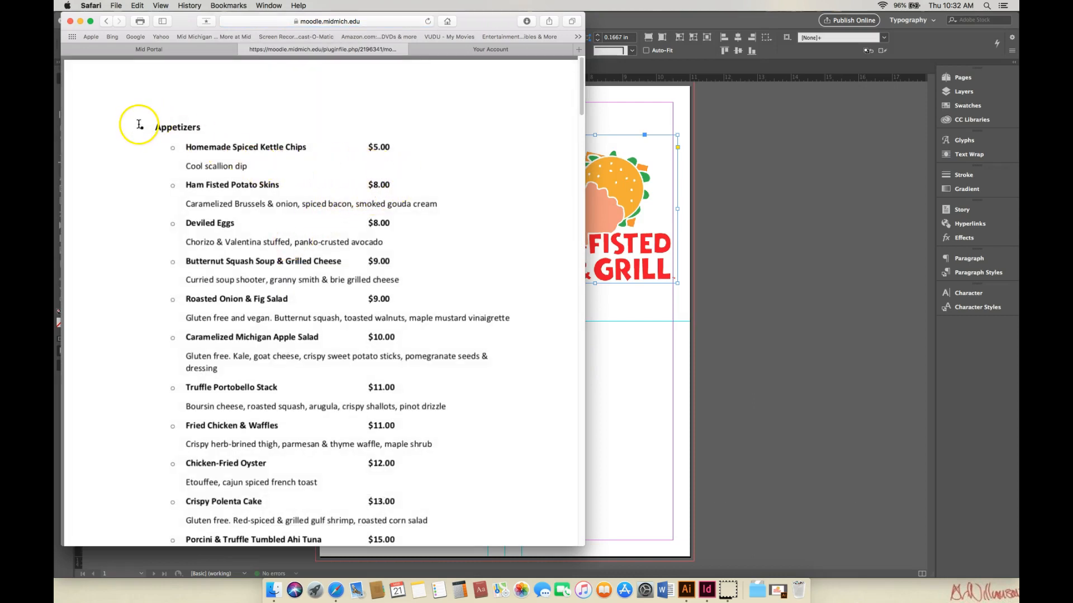
Step: Select and copy all the menu text, then return to the InDesign document
drag(139, 120, 288, 544)
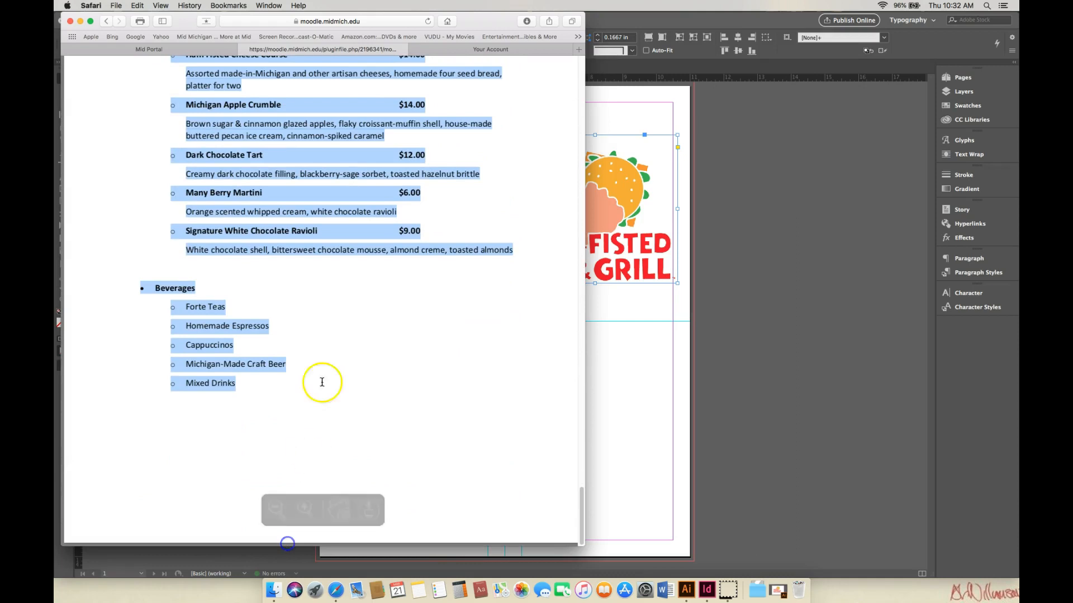
right_click(319, 190)
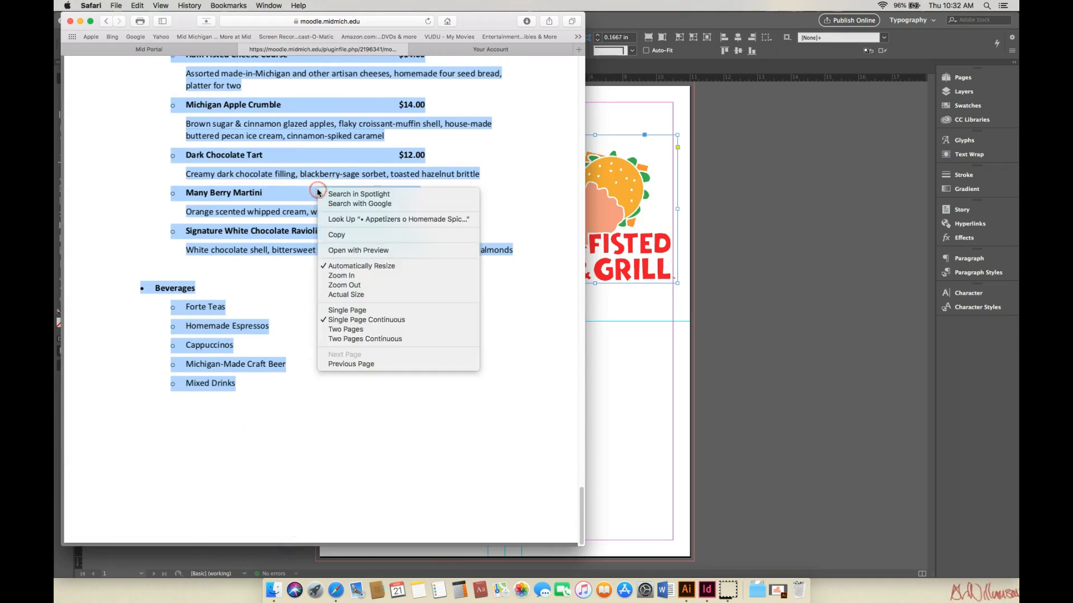
click(337, 235)
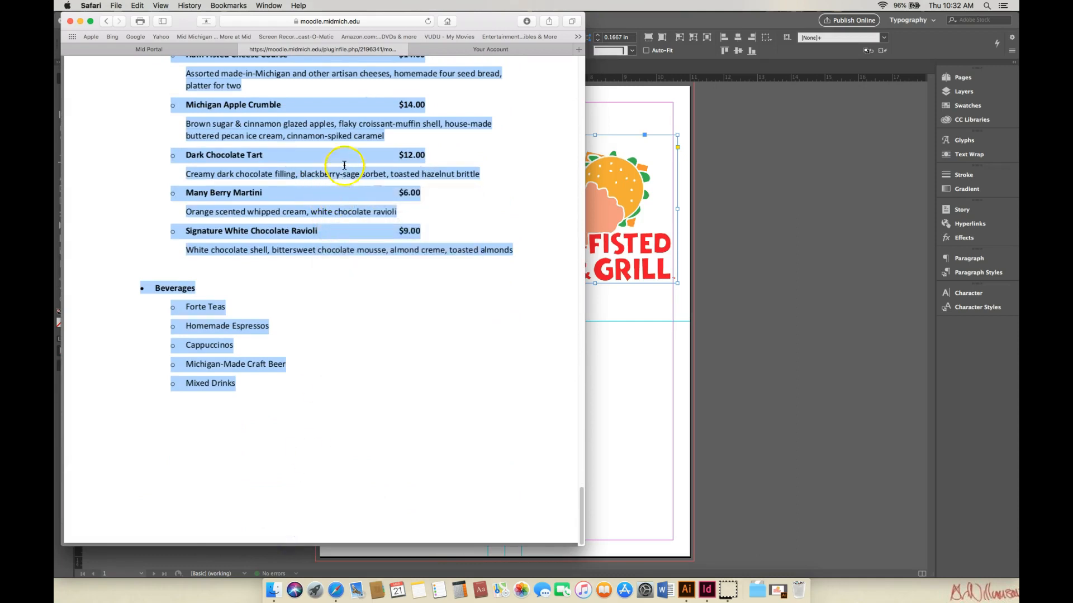
click(81, 22)
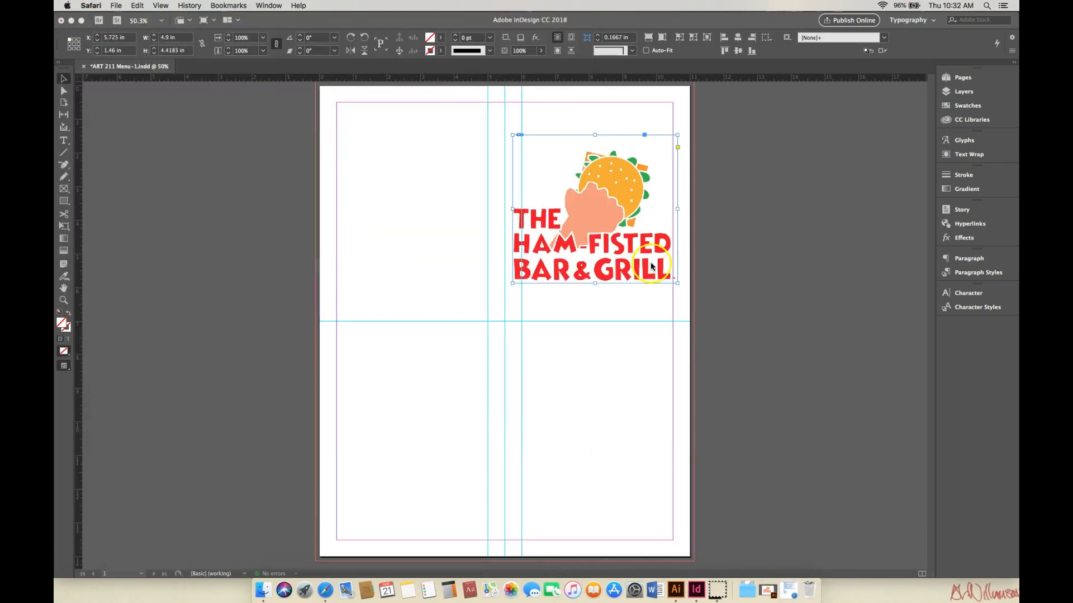
Step: Draw a text frame in page 1's right panel from the 7 in guide to the bottom margin, about 4.5 x 6.5 in
click(66, 145)
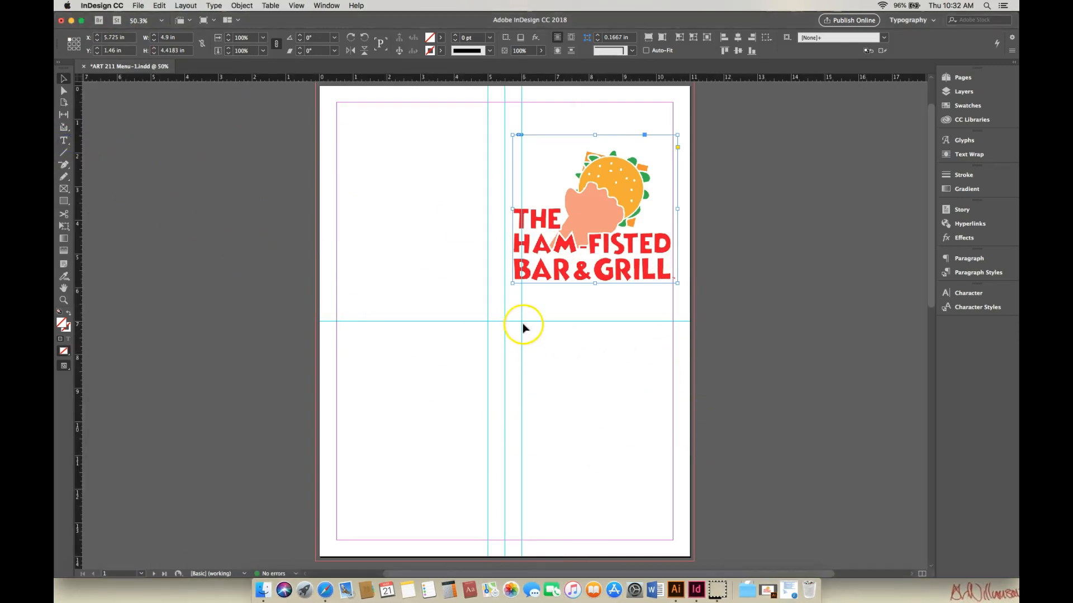
click(65, 143)
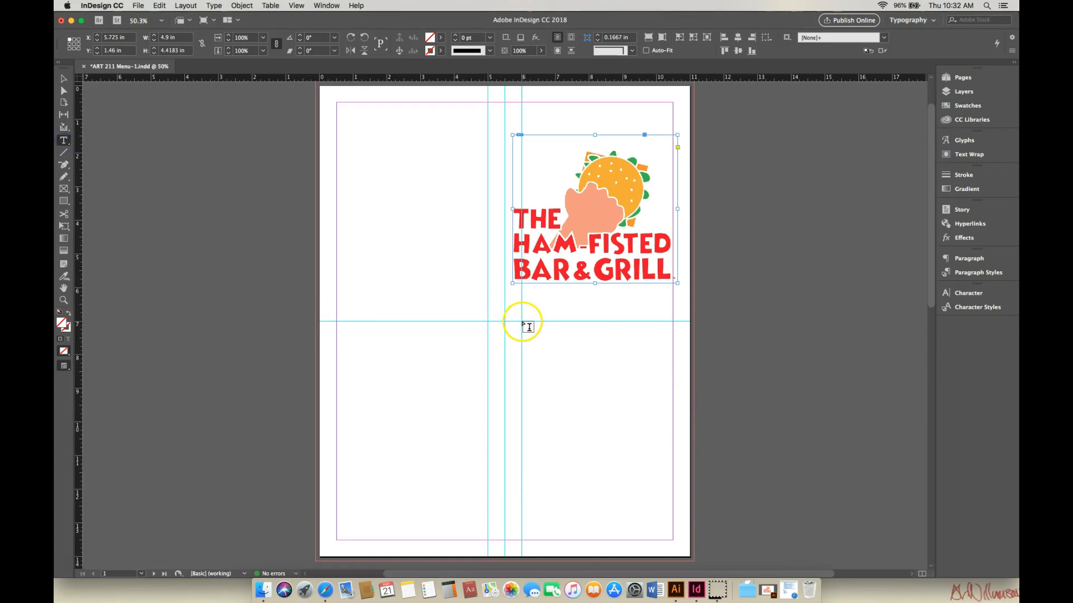
drag(522, 323, 672, 541)
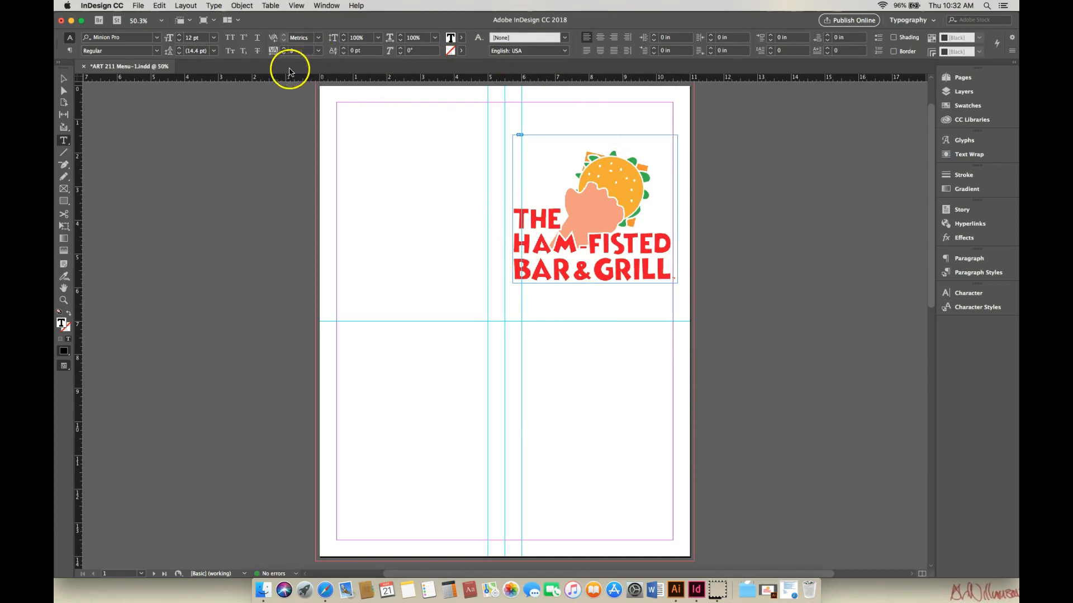
Step: Set the text frame's font to Times New Roman
click(157, 39)
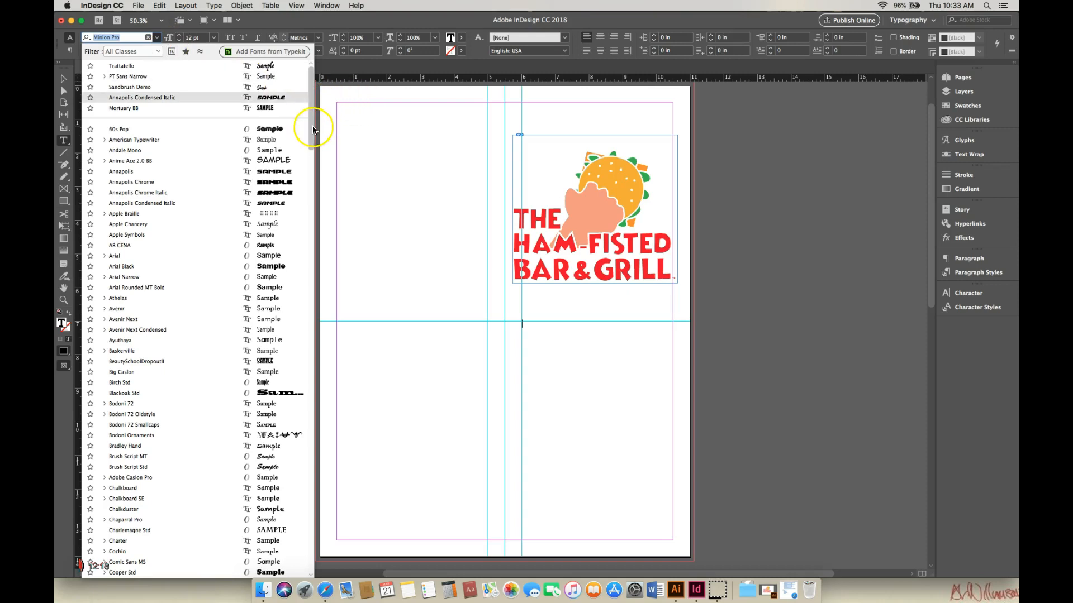
drag(312, 130, 314, 134)
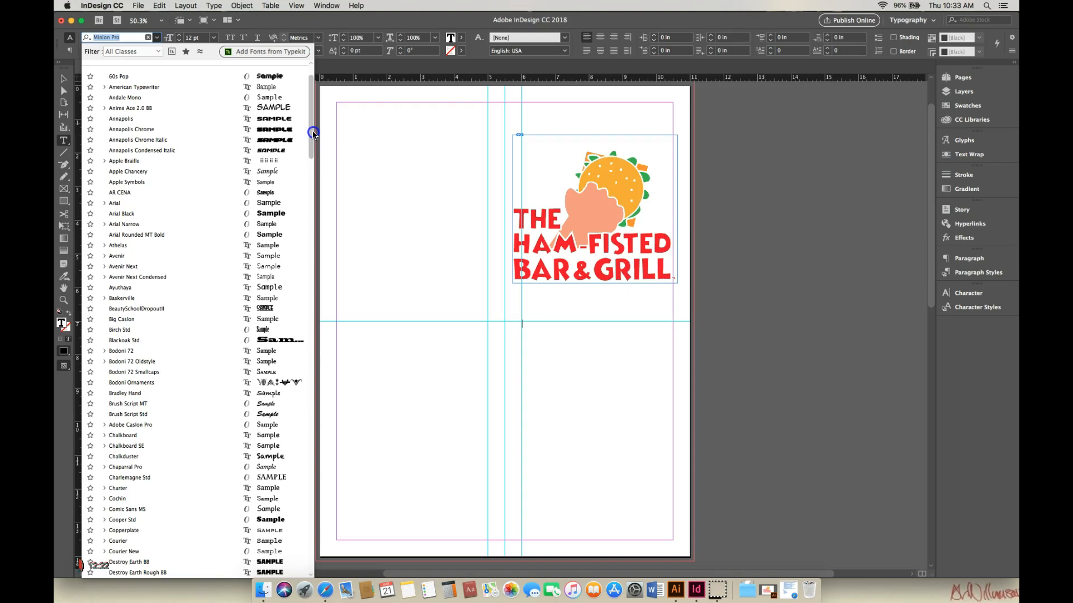
drag(313, 134, 316, 155)
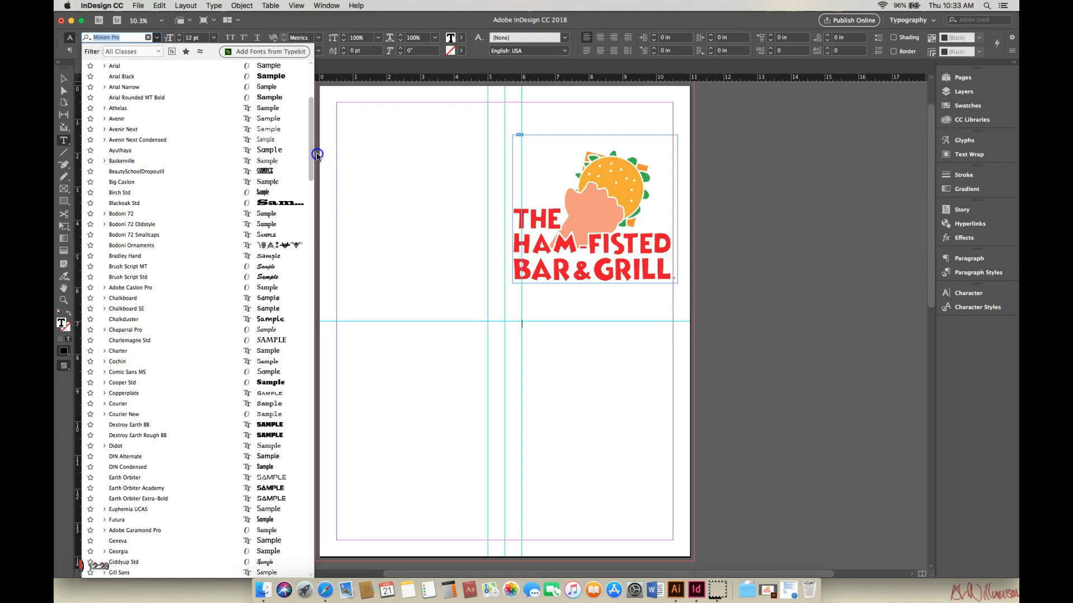
drag(317, 155, 323, 378)
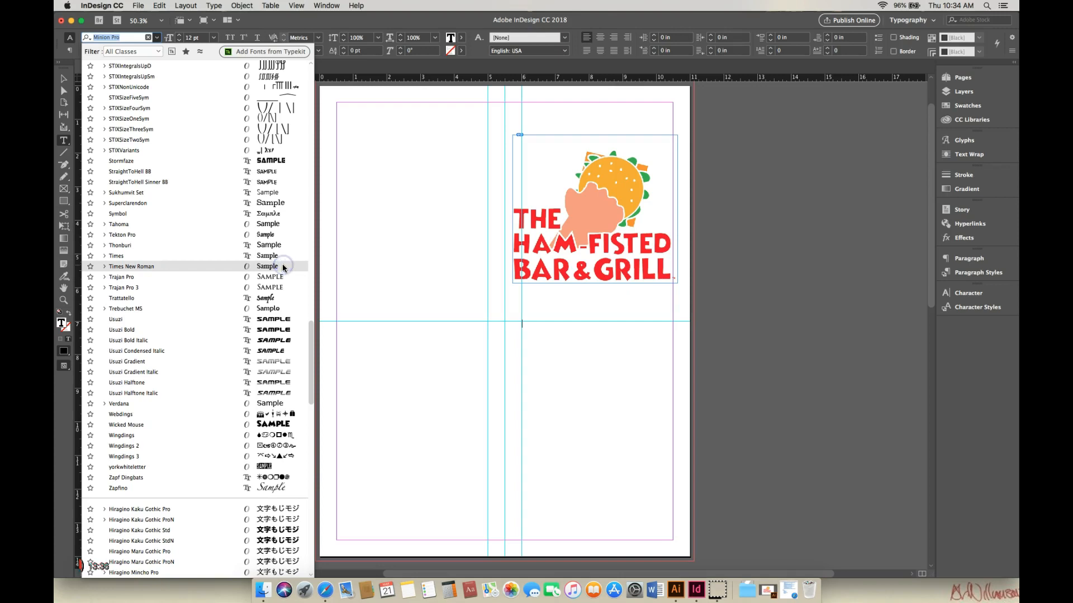
click(283, 269)
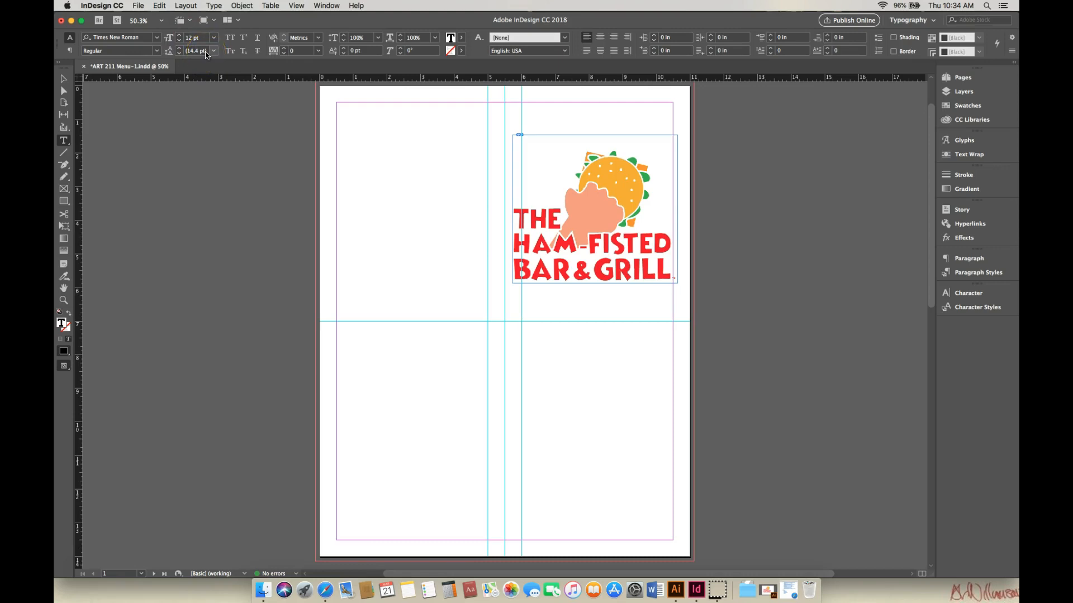
Step: Paste the copied menu text into the text frame
right_click(531, 334)
click(547, 285)
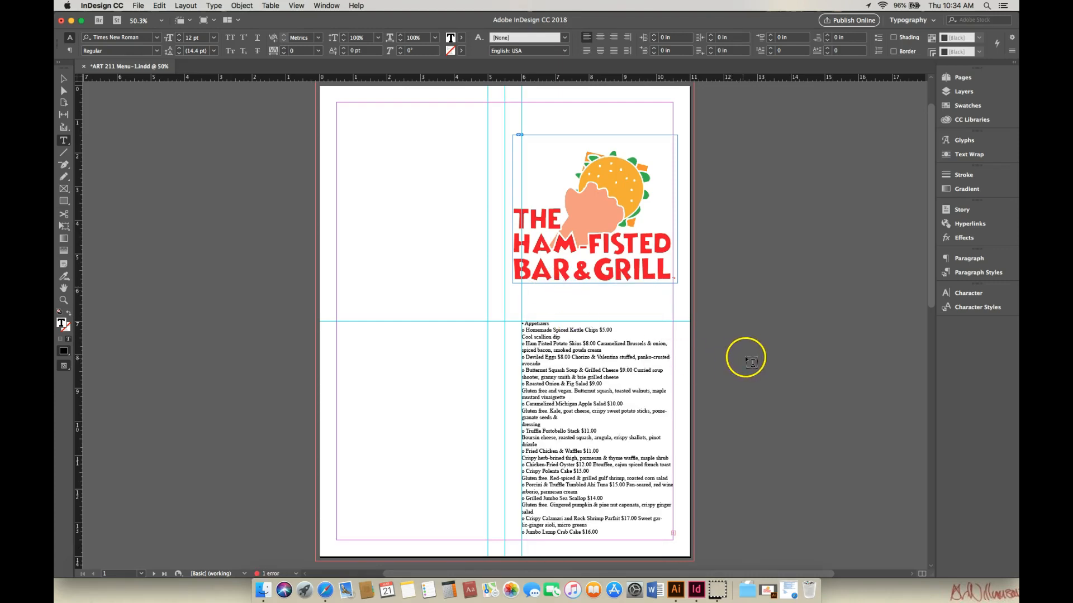
Step: Extend the menu text frame's top edge up to about 6.36 in, making it about 7.14 in tall
drag(932, 296, 932, 355)
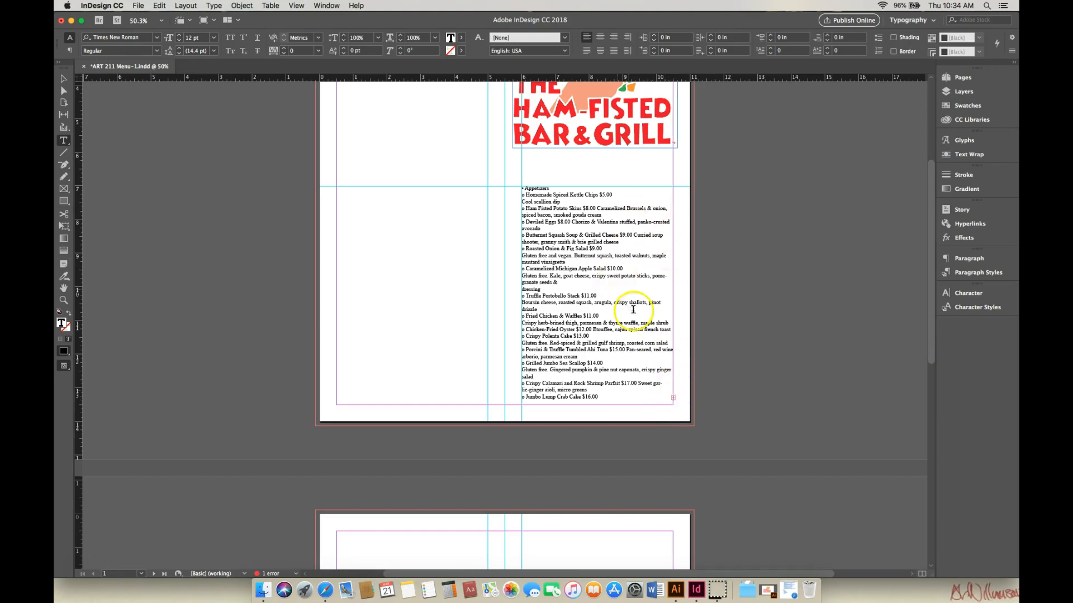
click(63, 79)
click(528, 195)
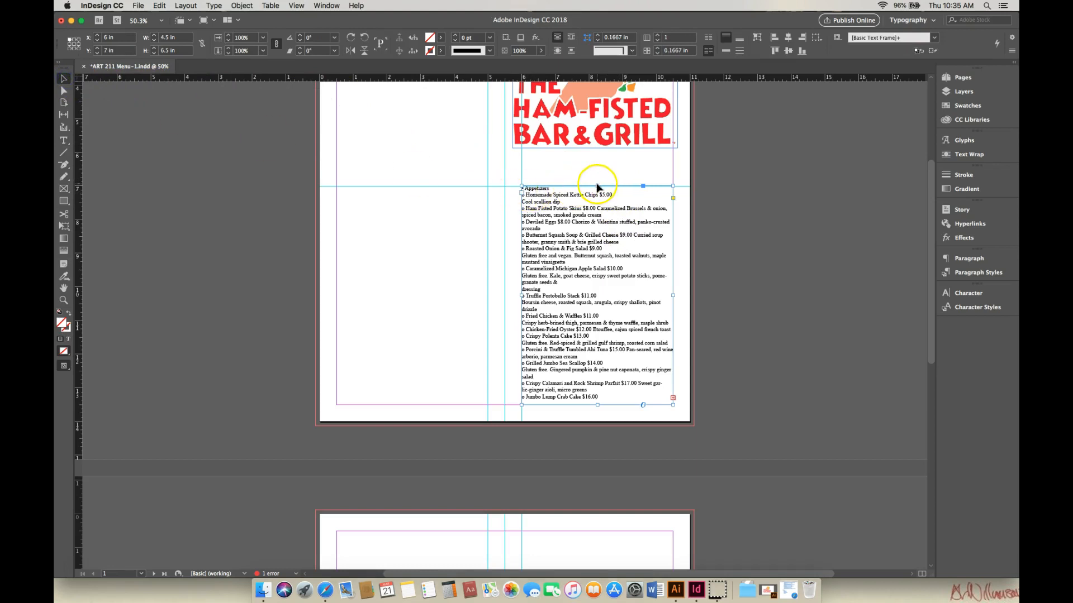
drag(597, 185, 597, 164)
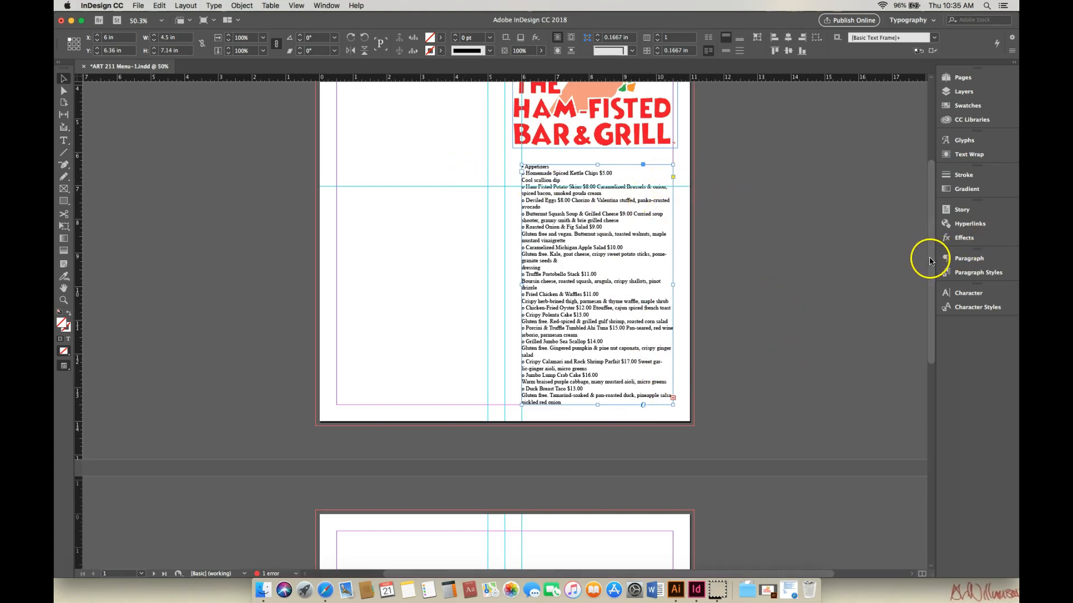
Step: Draw a text frame in page 2's left panel from the top-left margin, sized to about 4.5 x 13 in
drag(931, 264, 826, 233)
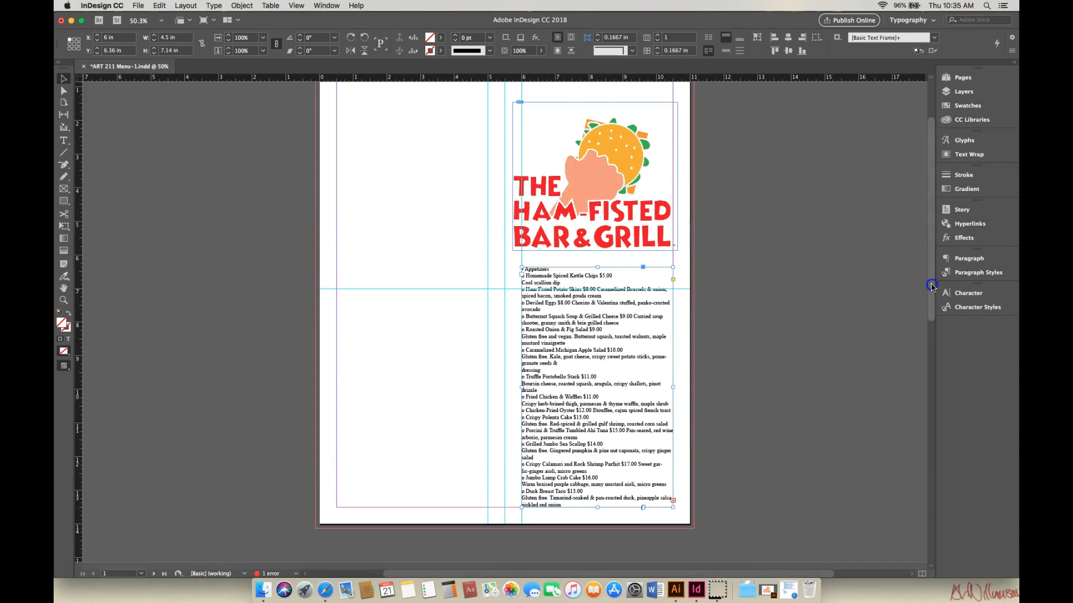
drag(931, 286, 969, 503)
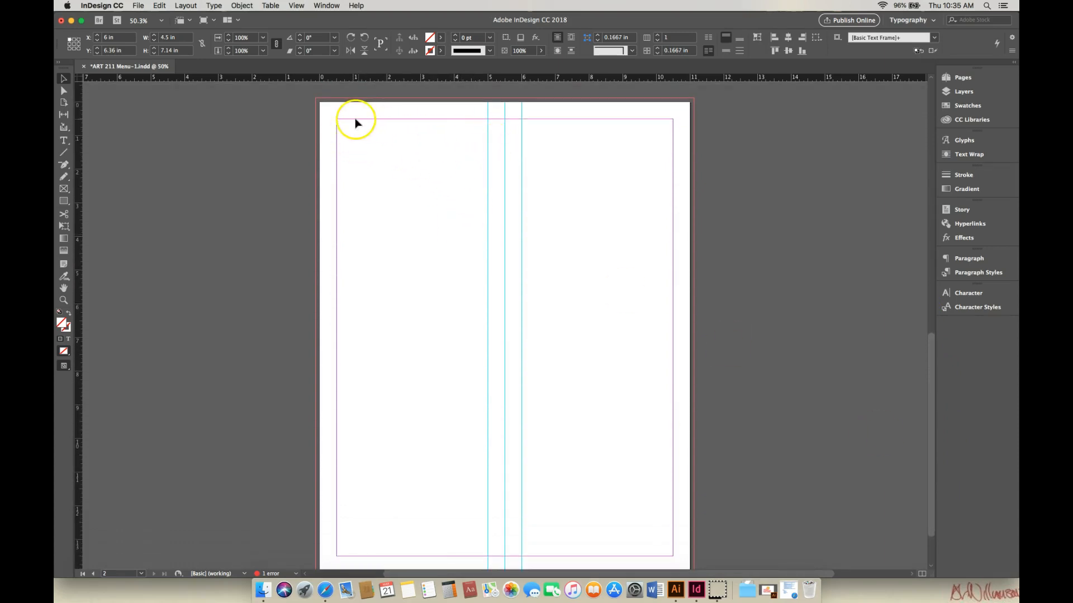
scroll(927, 347, up, 5)
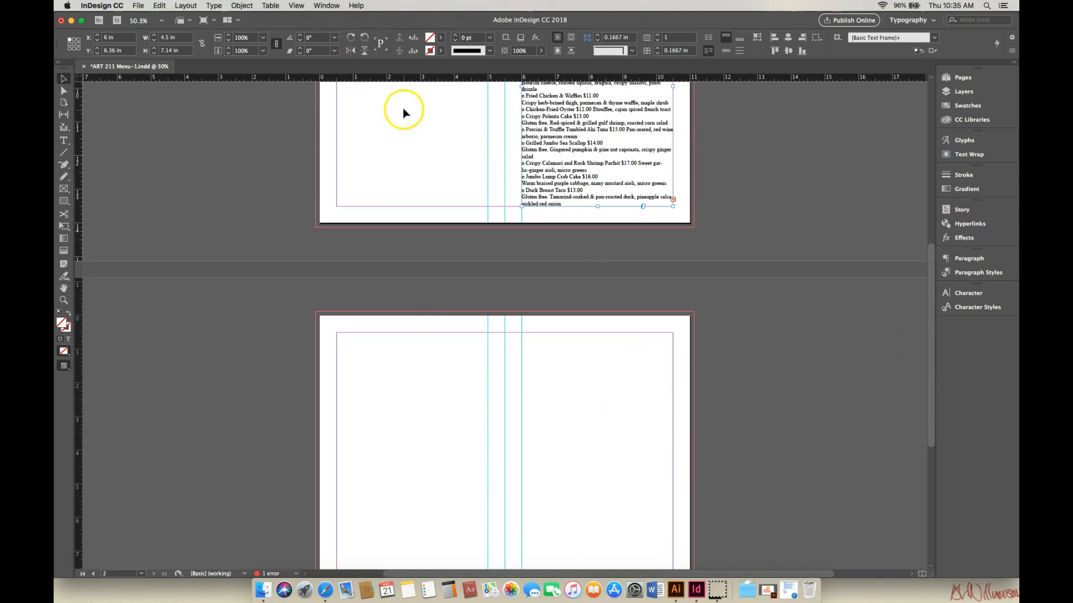
drag(932, 356, 939, 449)
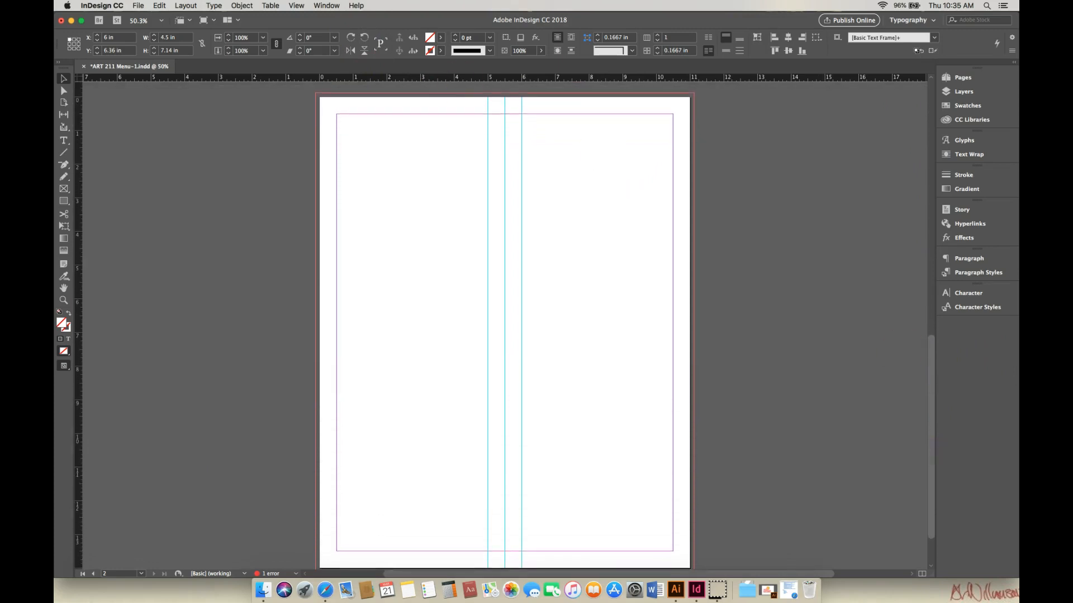
click(64, 140)
mouse_move(339, 115)
mouse_down()
mouse_move(383, 172)
mouse_move(444, 365)
mouse_up()
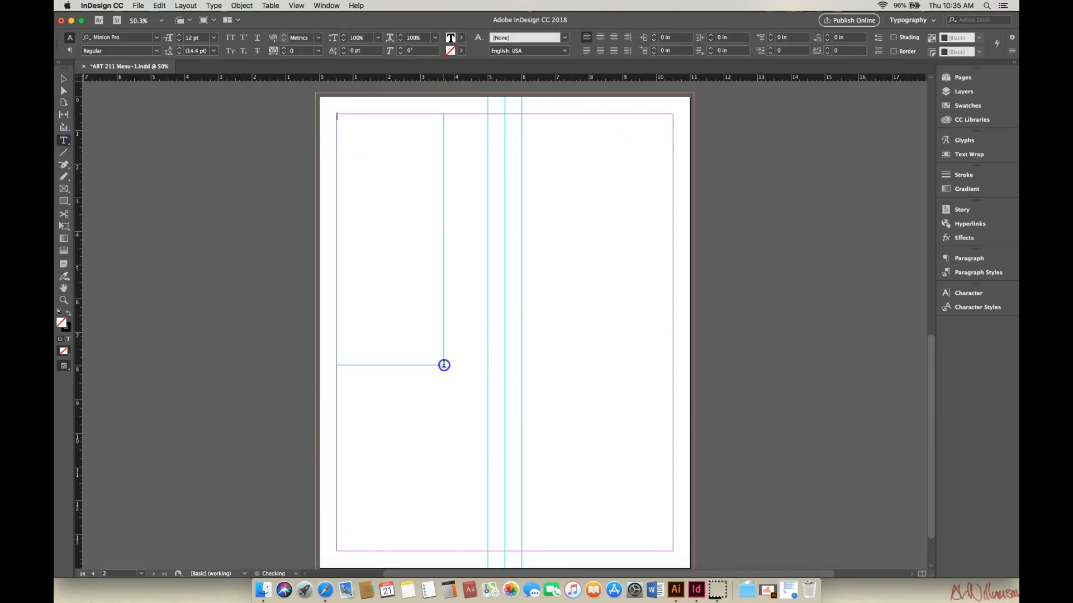
click(63, 79)
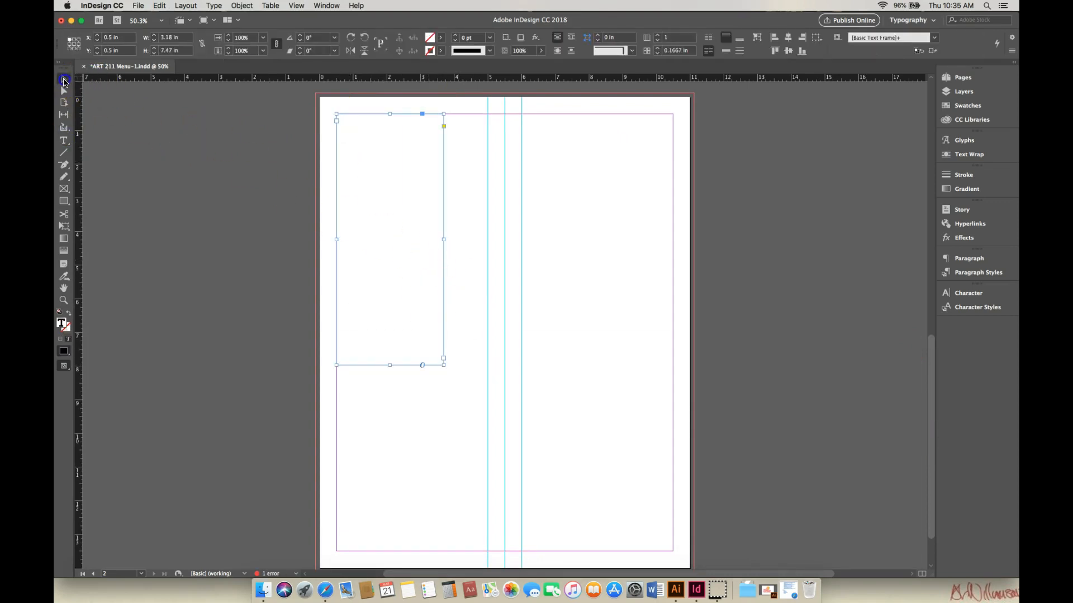
drag(445, 370, 487, 551)
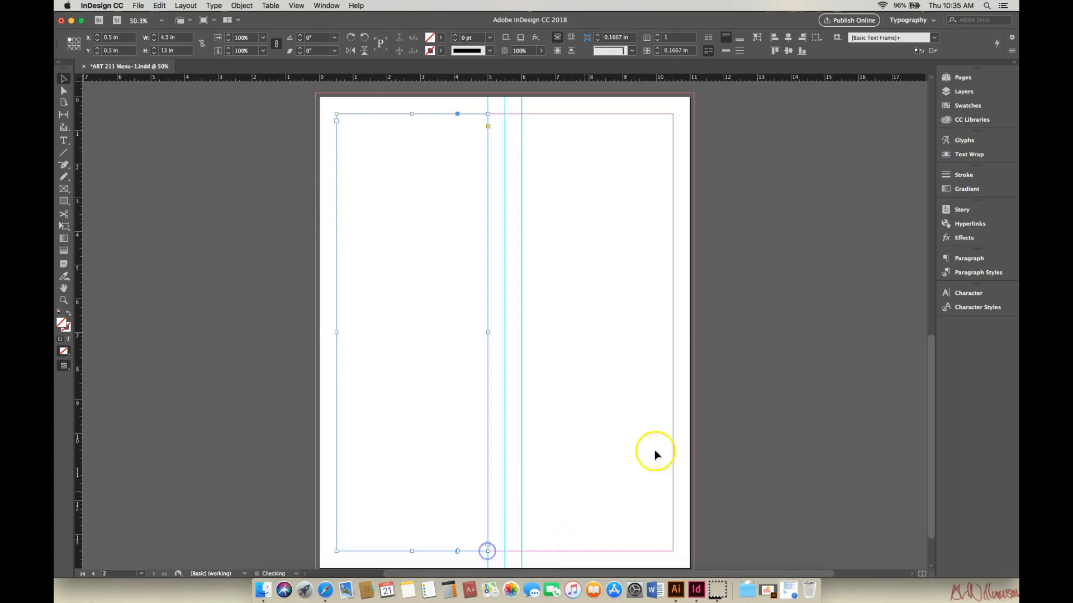
Step: Thread the overflow text from page 1's menu frame into the text frame on page 2
drag(933, 399, 931, 321)
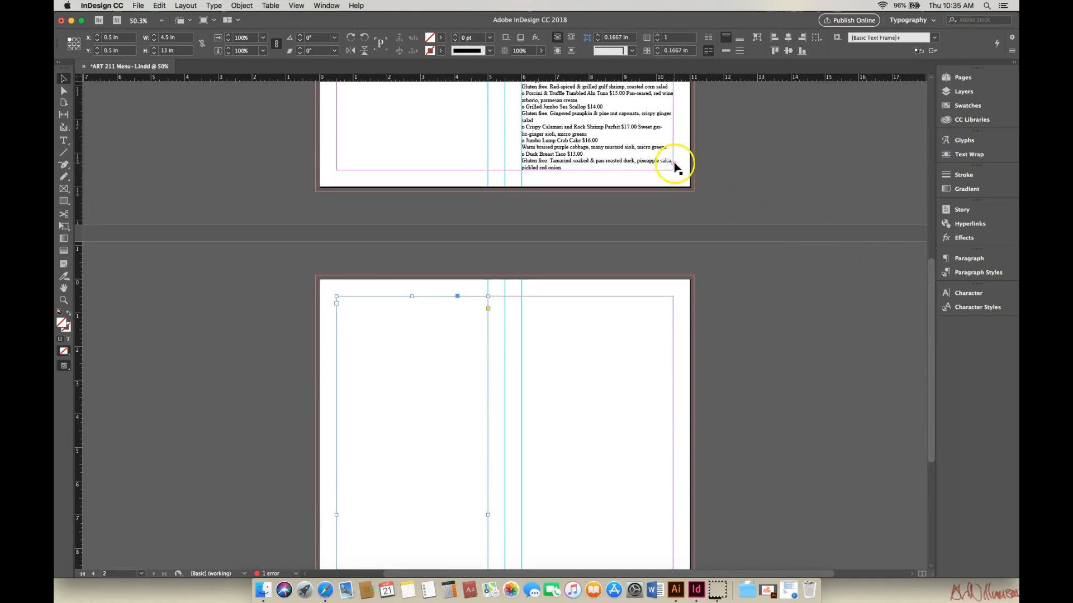
click(653, 147)
click(674, 164)
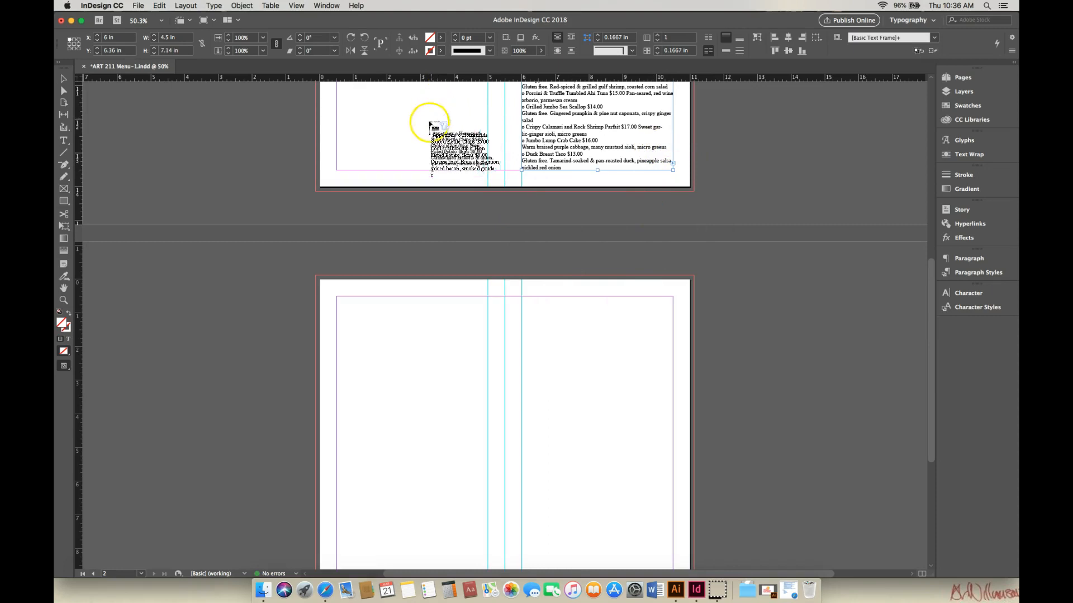
click(337, 298)
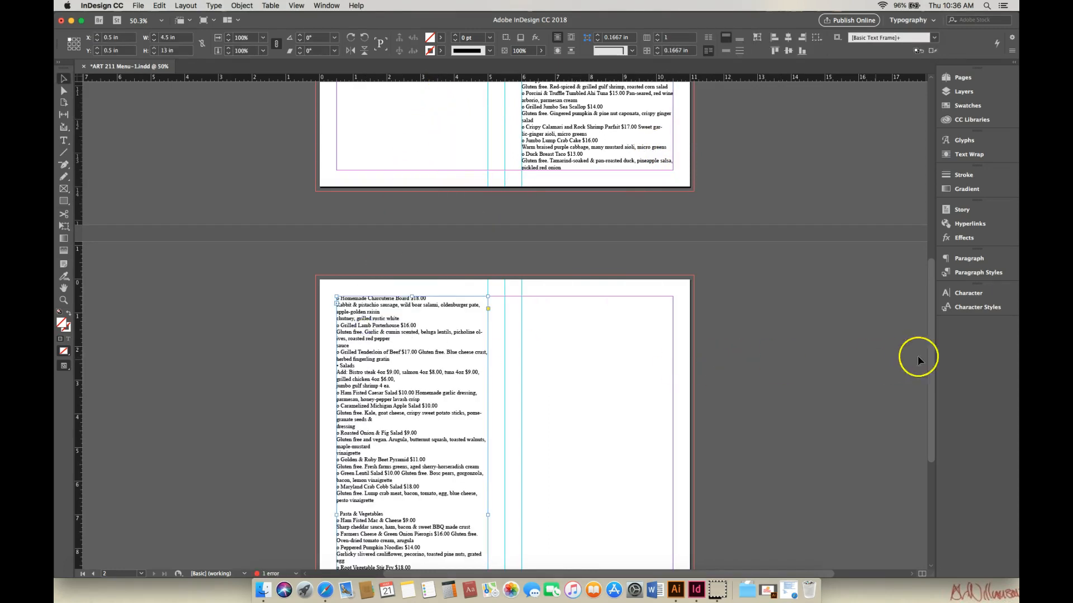
drag(932, 352, 937, 456)
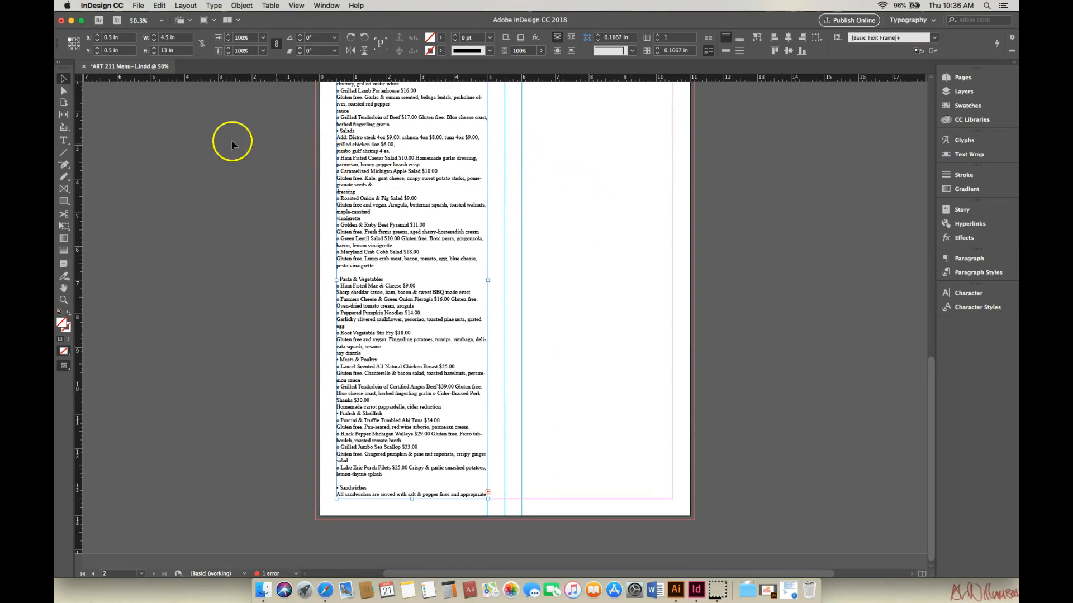
Step: Draw a text frame filling page 2's right panel, about 4.5 x 13 in
click(63, 140)
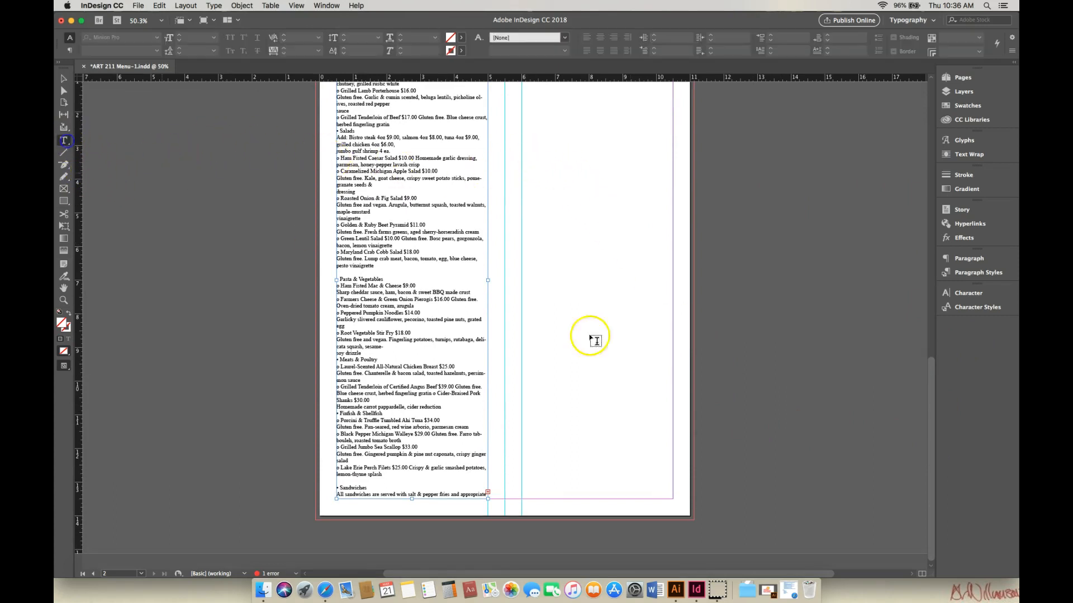
drag(934, 417, 933, 399)
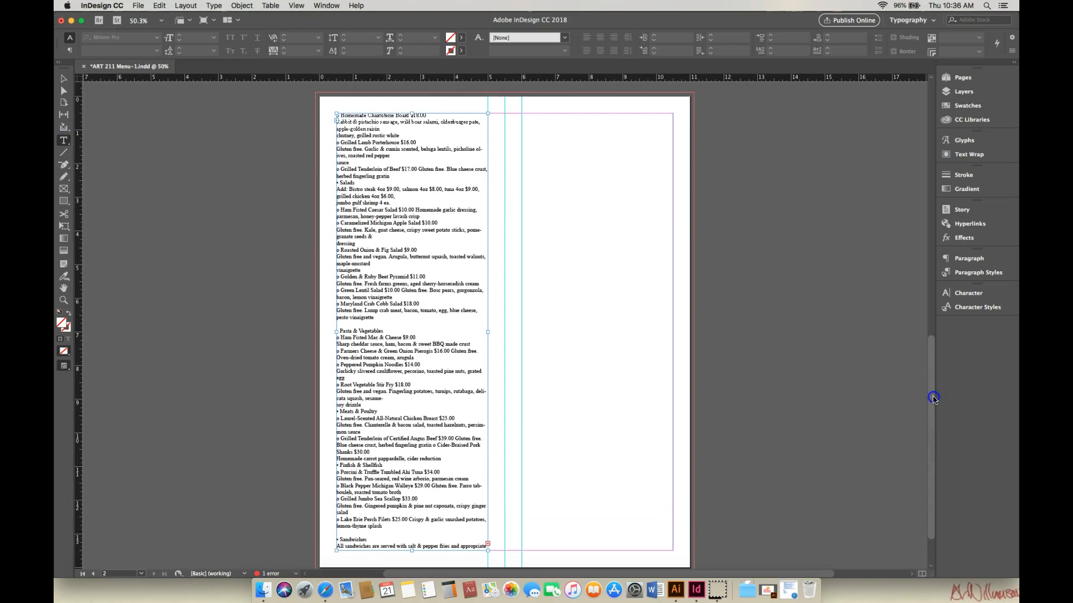
drag(523, 115, 673, 551)
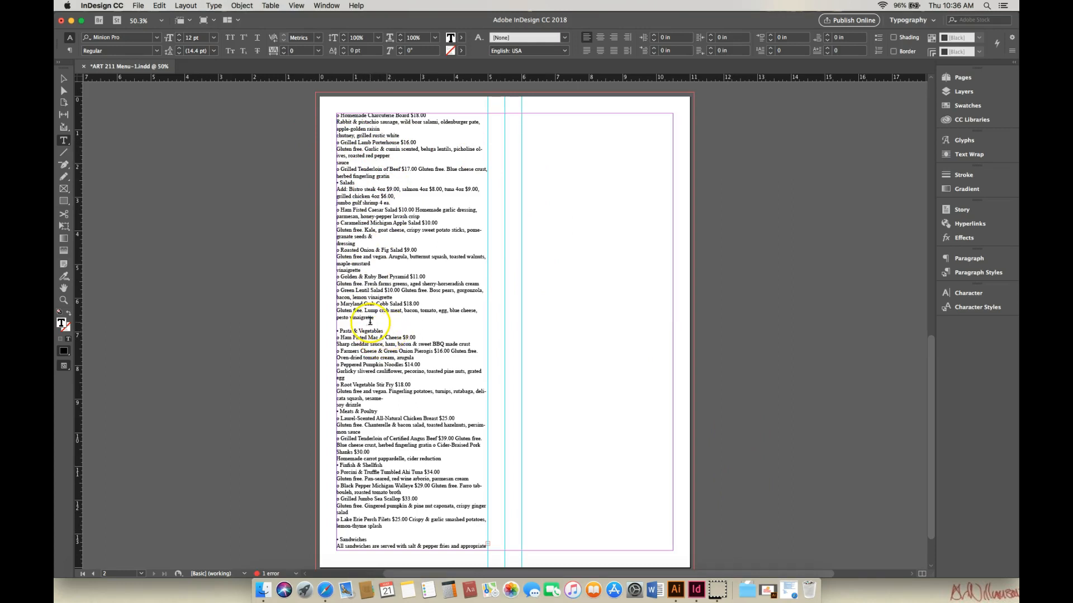
click(62, 141)
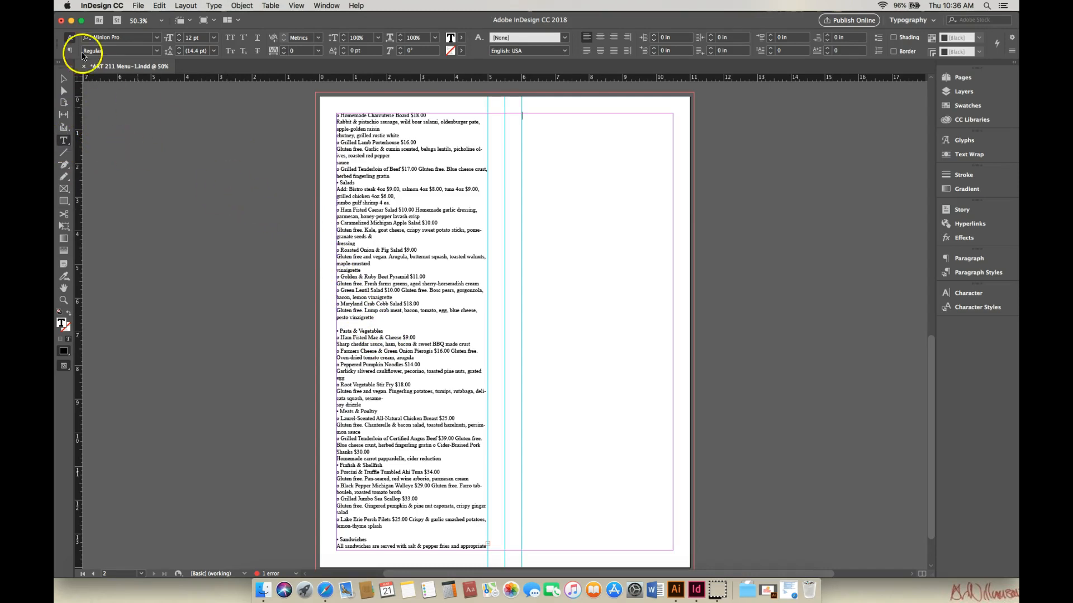
click(64, 81)
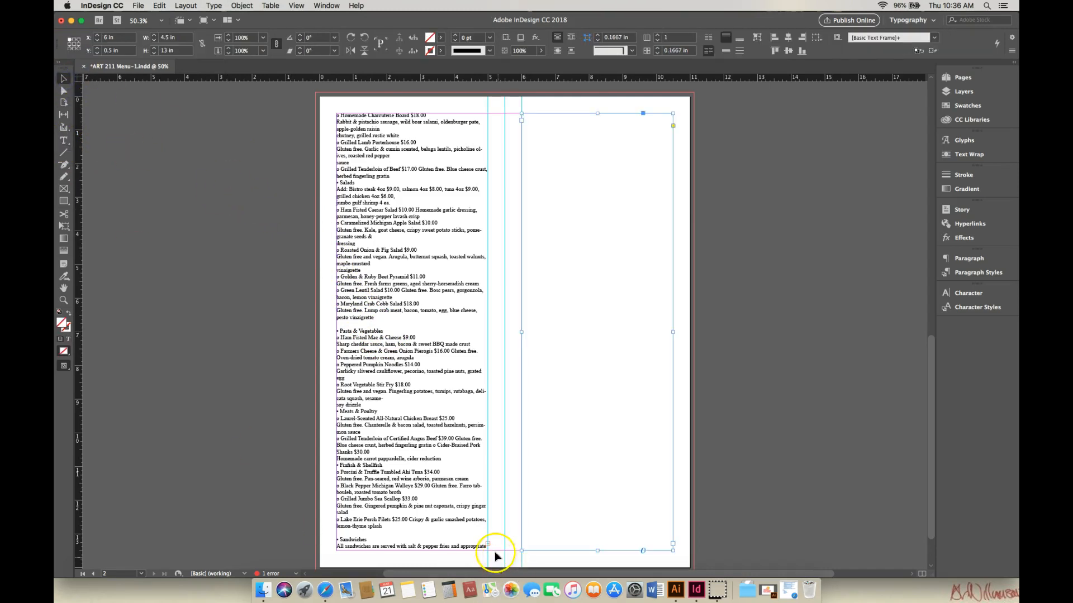
Step: Thread the overflow text from page 2's left frame into the new right-panel frame
click(479, 525)
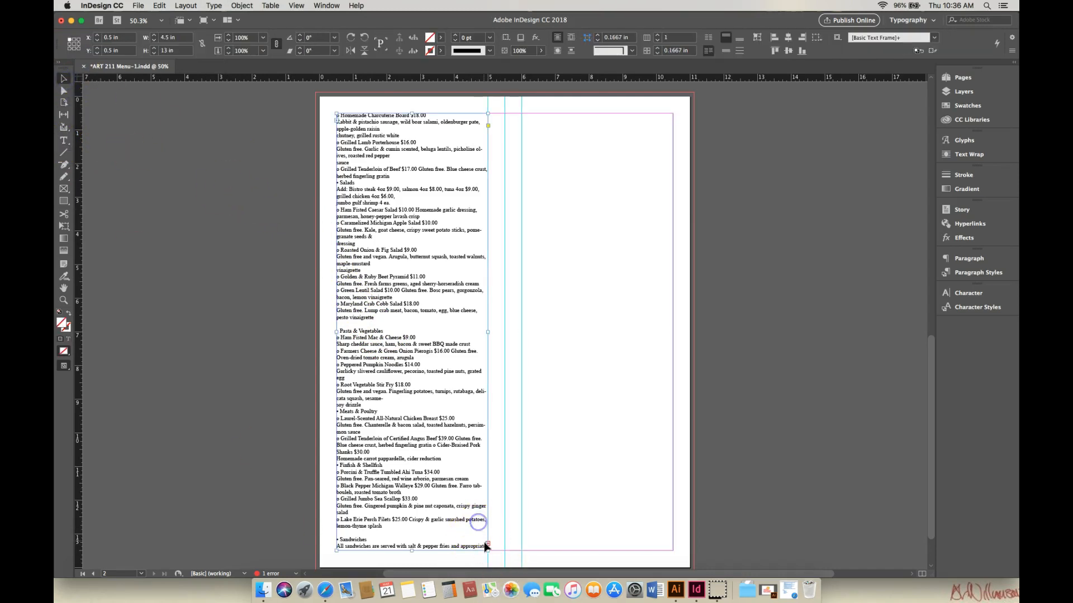
click(488, 544)
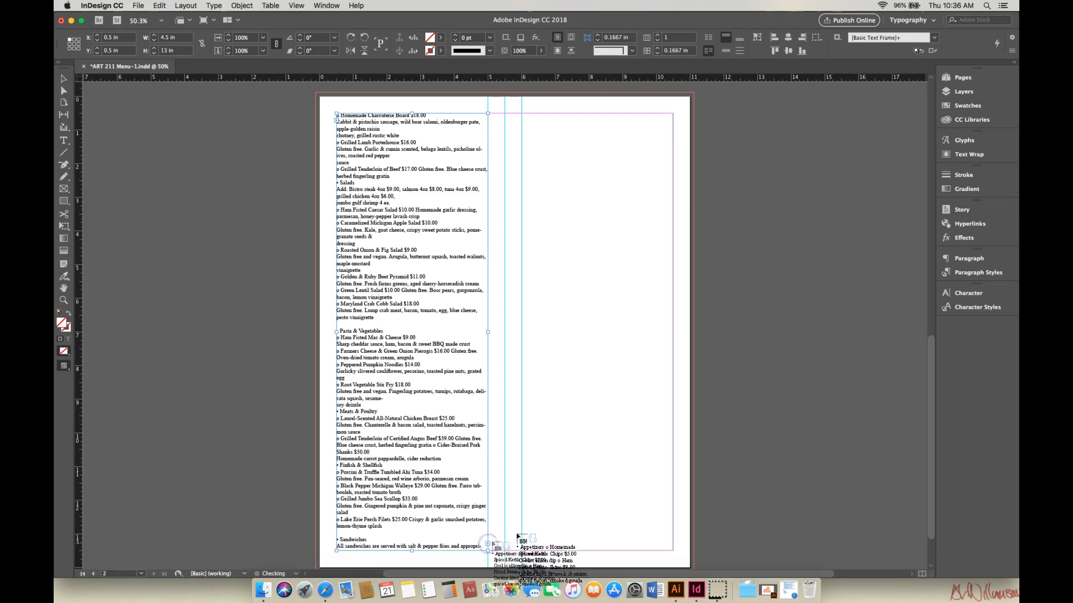
click(552, 215)
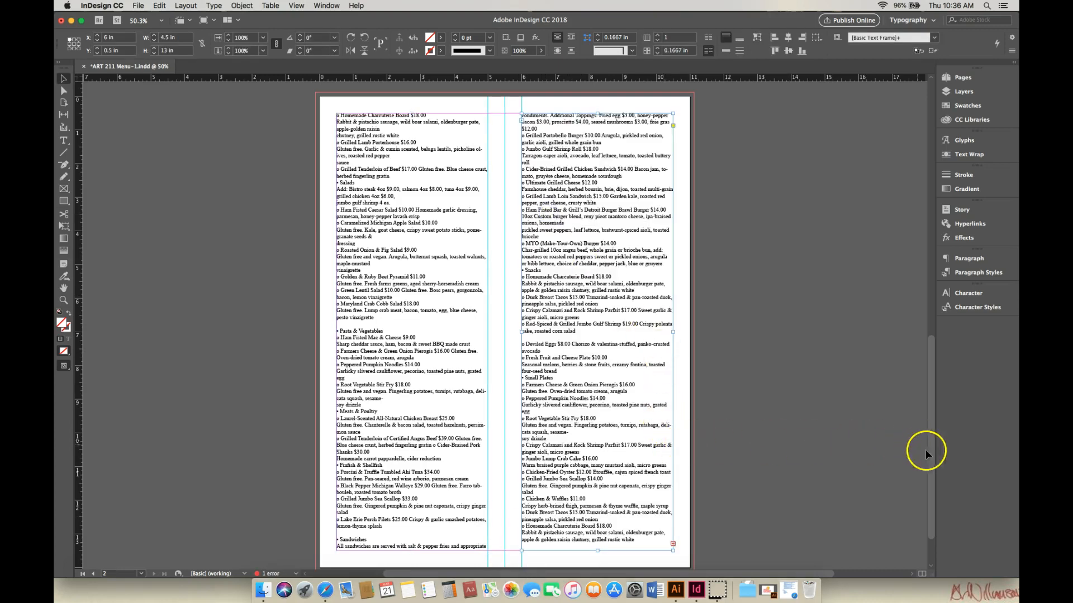
Step: Draw a text frame in page 1's left panel from the top-left margin, about 4.5 x 13 in
scroll(932, 457, up, 10)
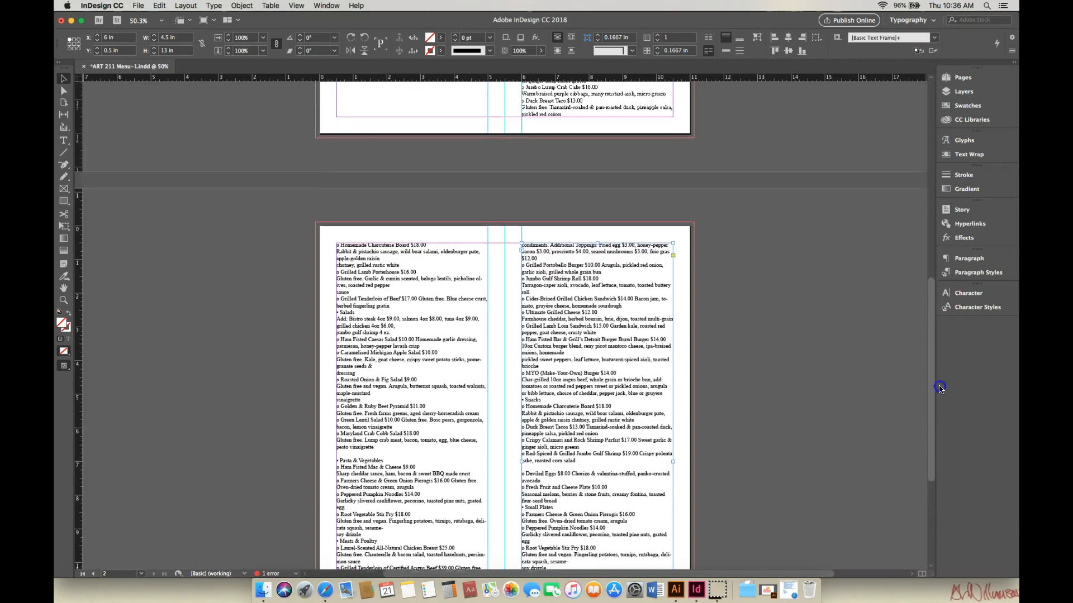
scroll(946, 296, up, 5)
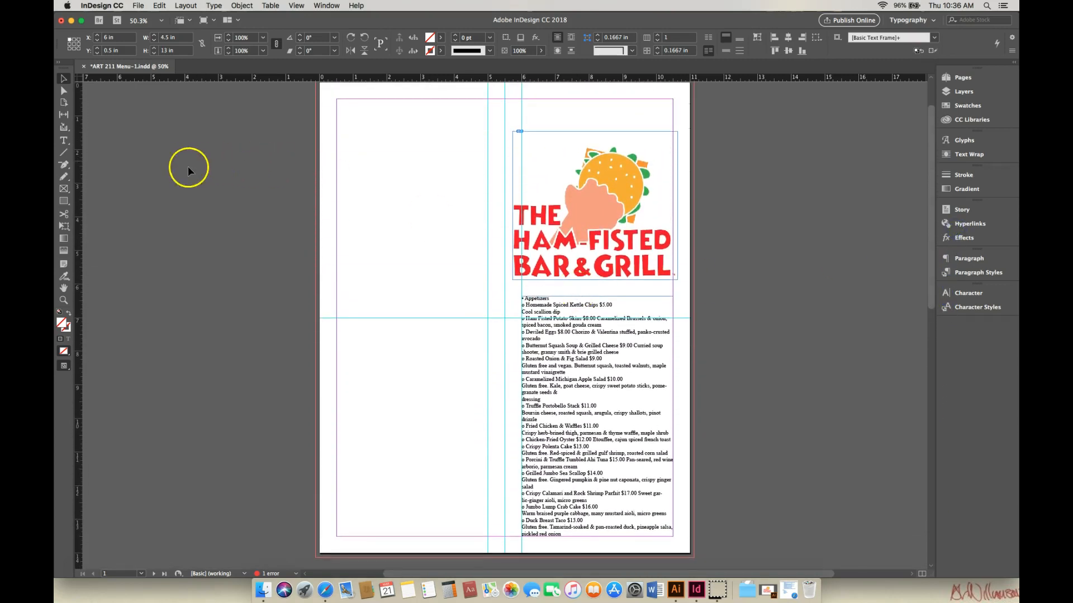
click(70, 144)
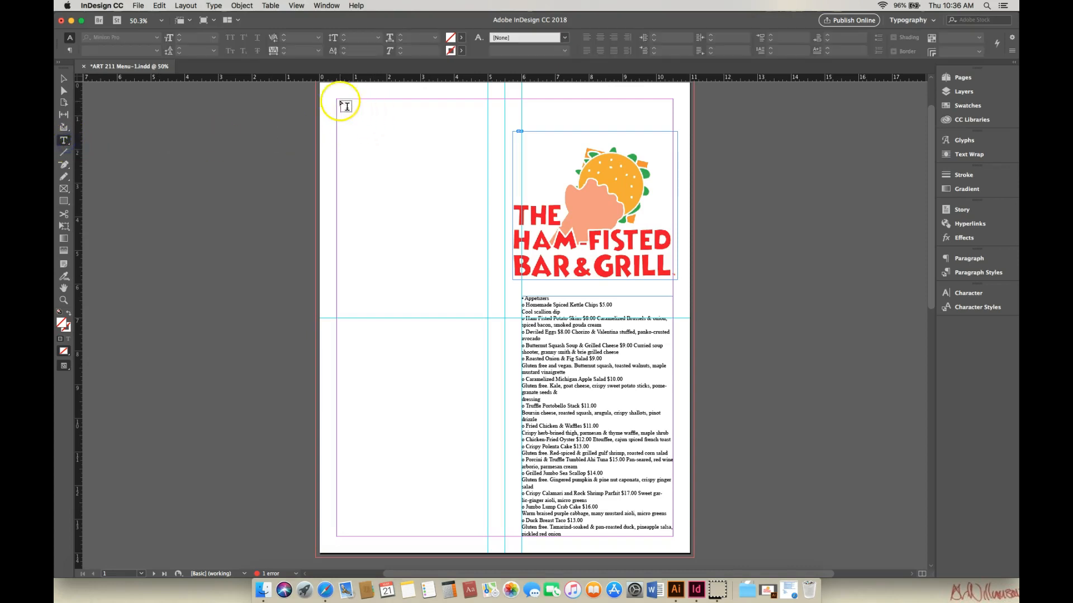
drag(337, 99, 487, 535)
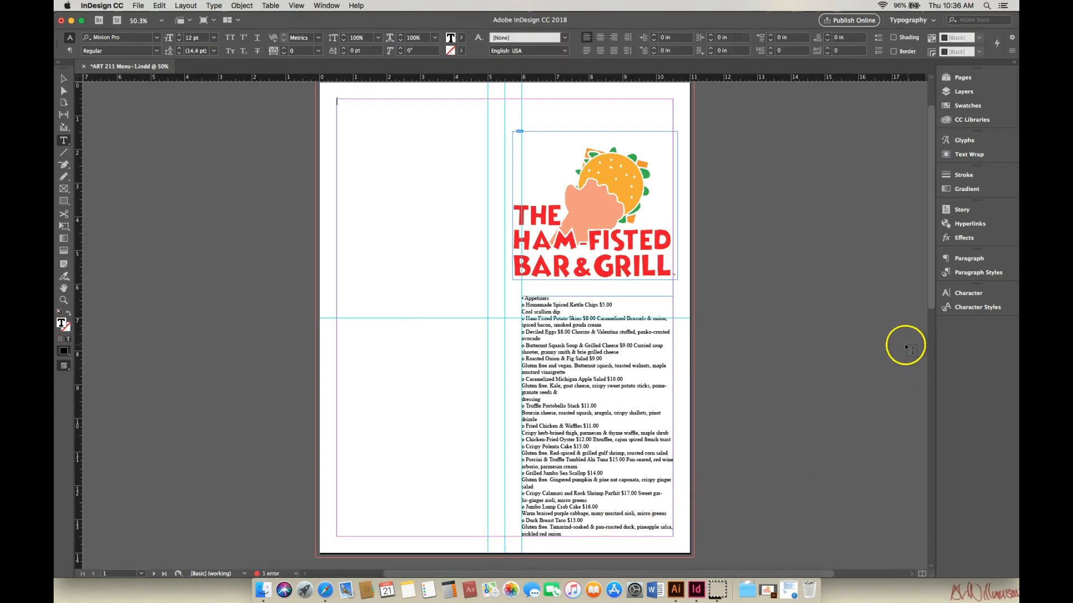
Step: Thread the overflow from page 2's right frame into the empty text frame on page 1's left panel
drag(932, 306, 946, 543)
click(70, 81)
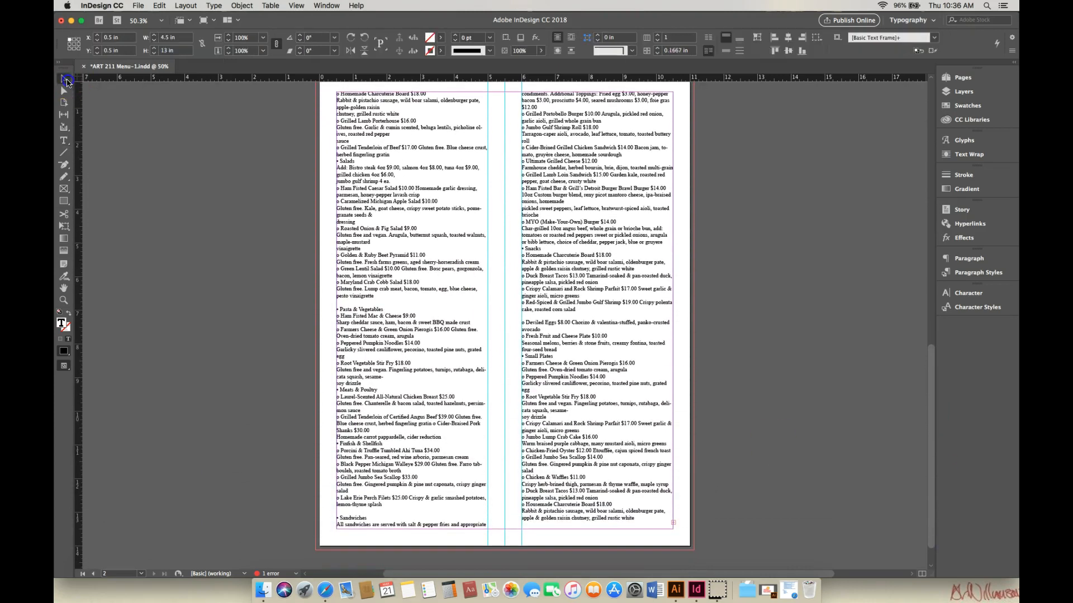
click(674, 522)
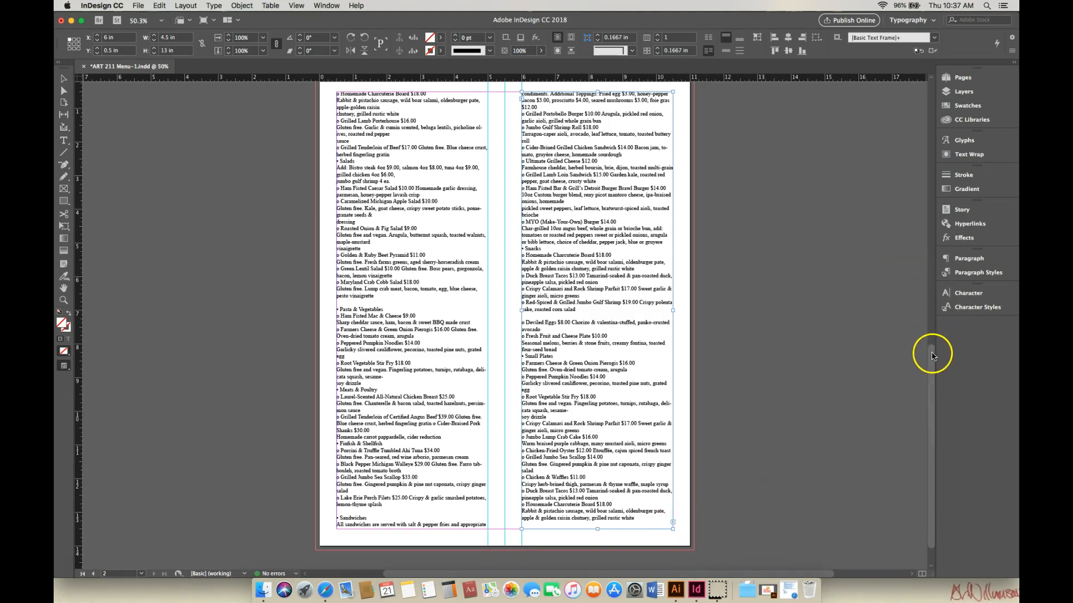
scroll(928, 302, up, 3)
scroll(928, 302, up, 15)
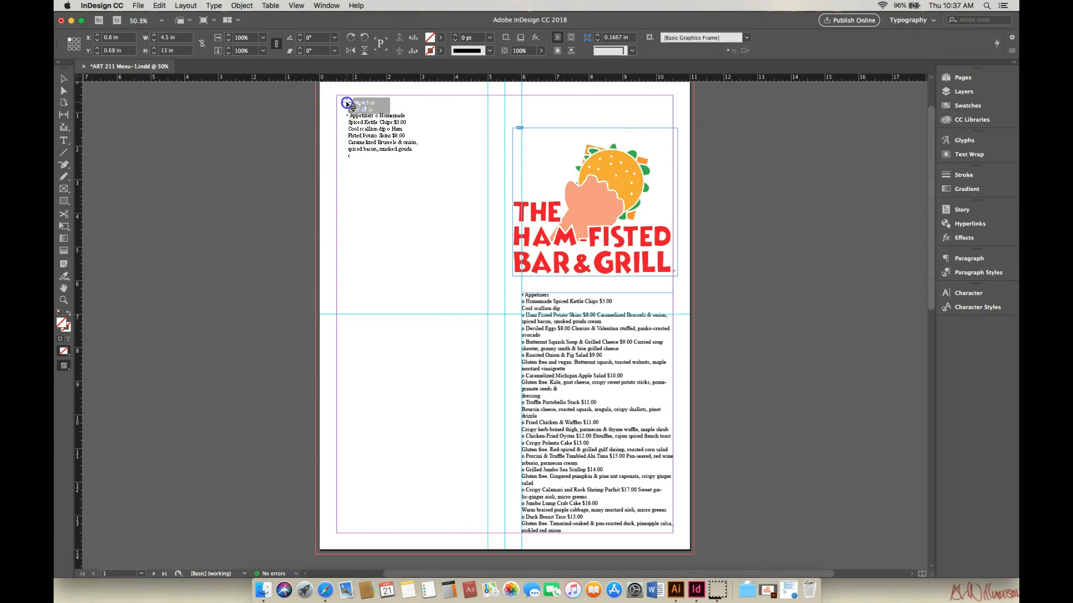
click(337, 96)
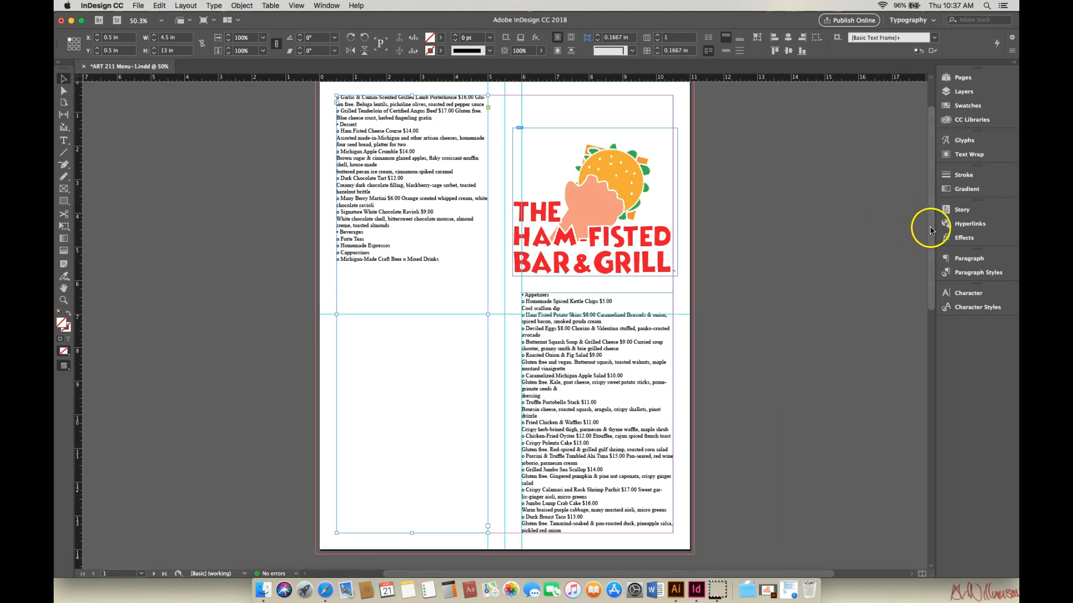
Step: Move the logo frame on page 1 up slightly, to about 1.02 in from the top
drag(930, 228, 931, 229)
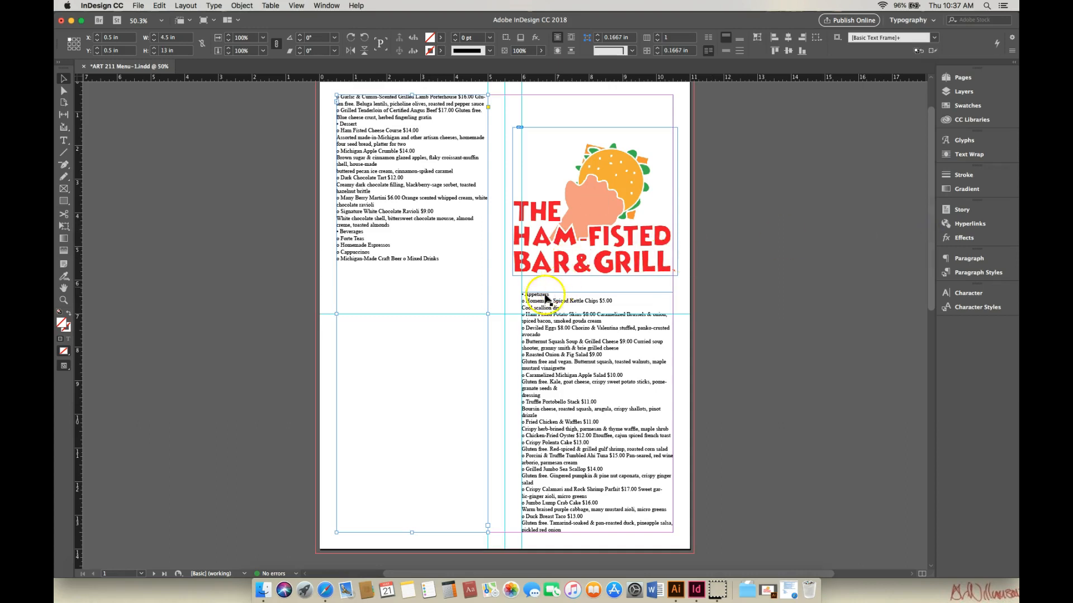
mouse_move(935, 257)
mouse_down()
mouse_move(934, 247)
mouse_move(934, 279)
mouse_move(938, 241)
mouse_up()
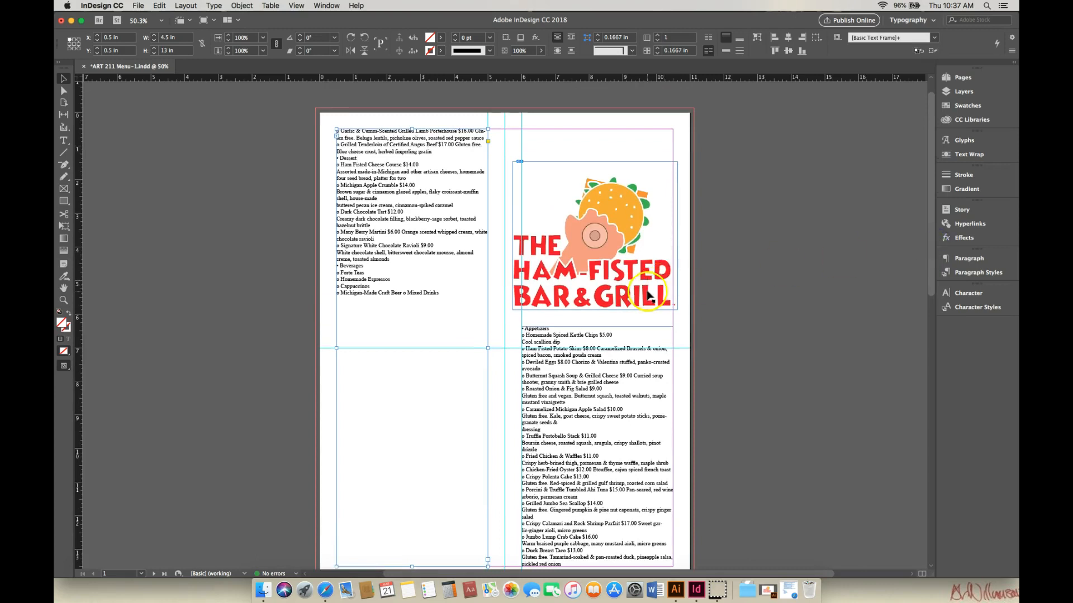
drag(626, 221, 625, 203)
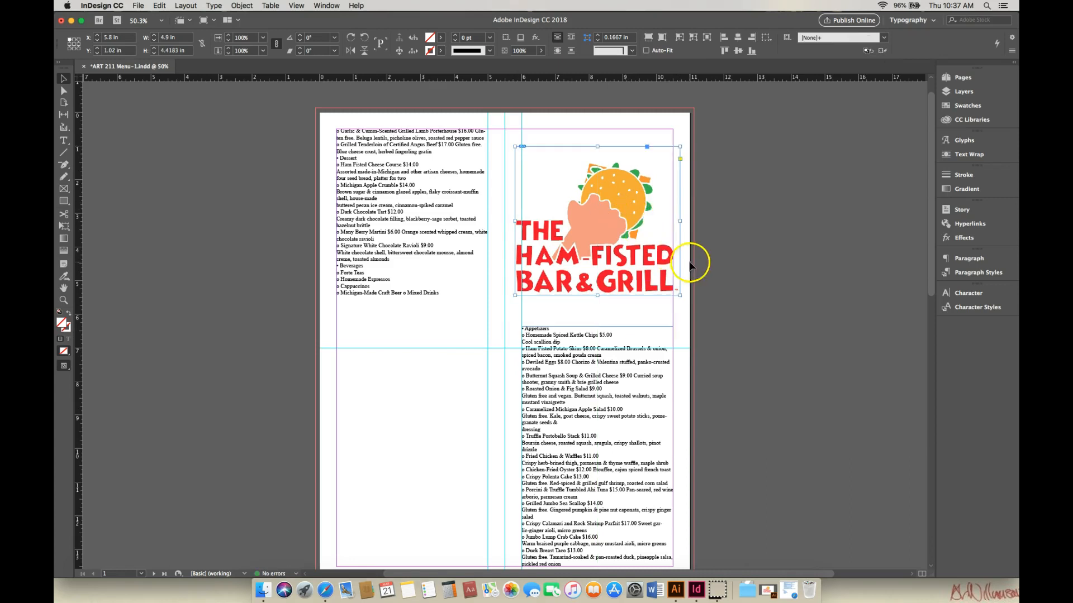
Step: Set the Appetizers heading's font to Phosphate
double_click(550, 331)
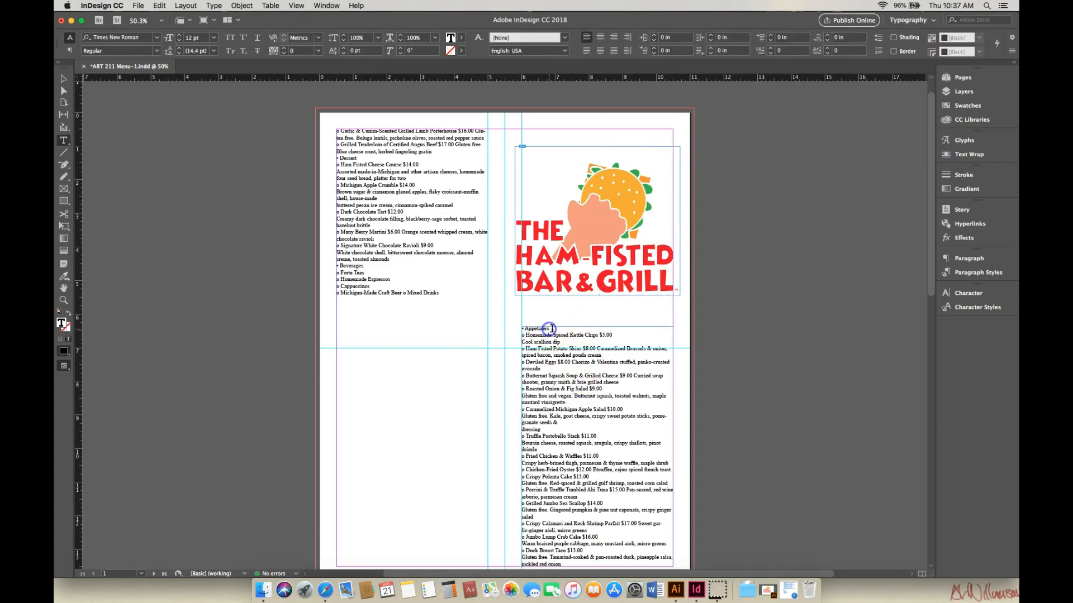
drag(549, 331, 525, 330)
click(158, 40)
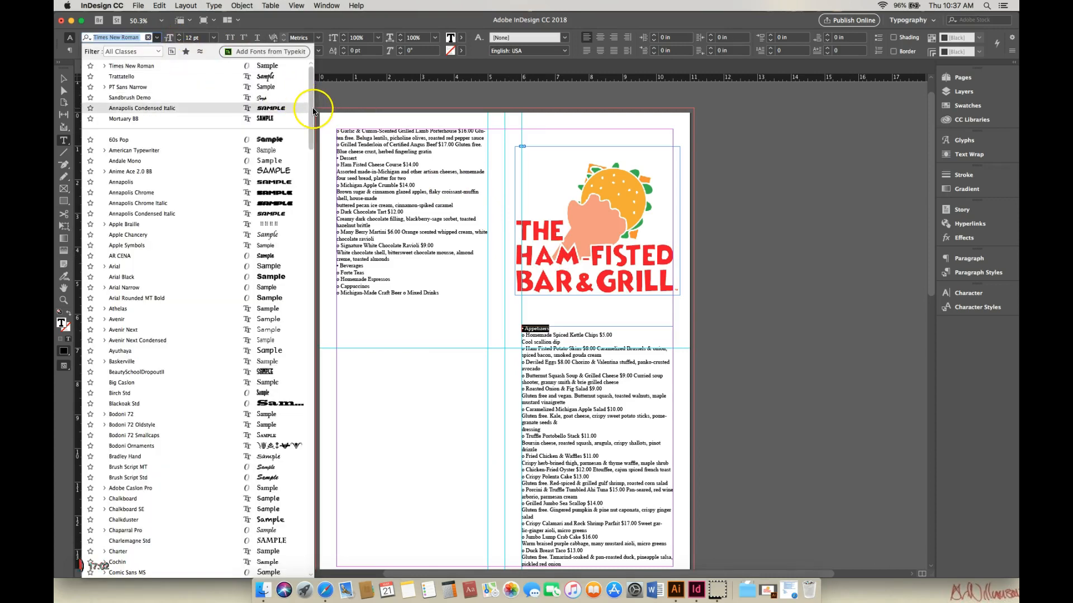
drag(313, 111, 322, 230)
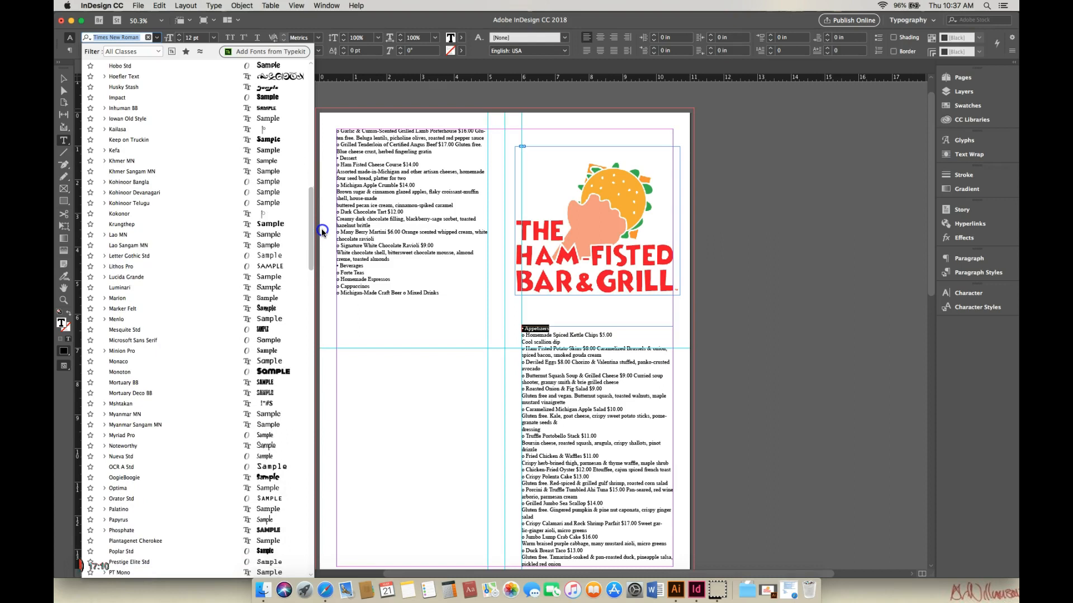
drag(321, 229, 321, 230)
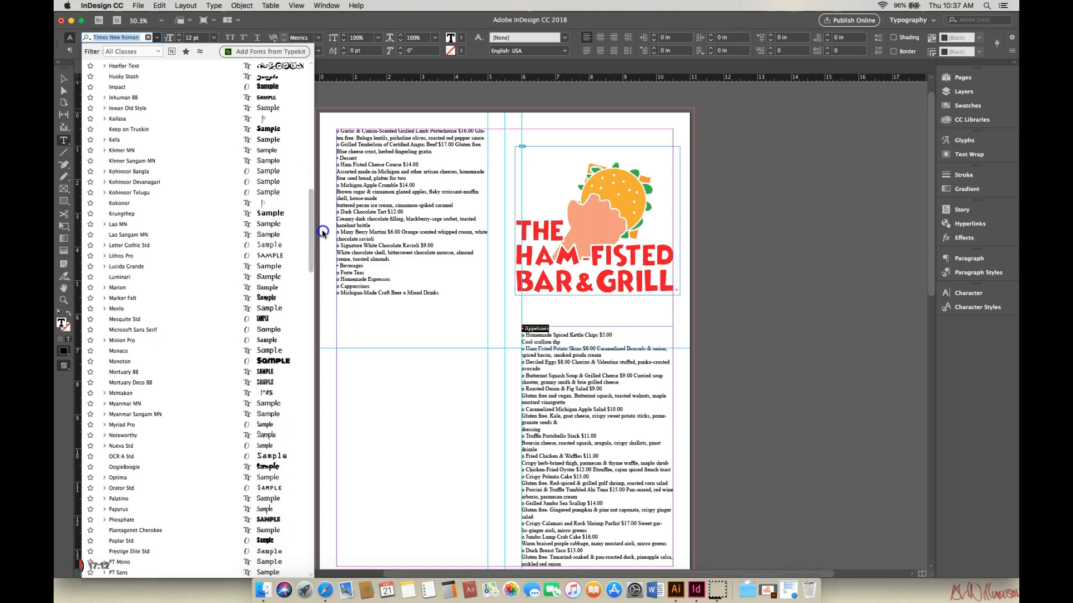
drag(321, 230, 313, 273)
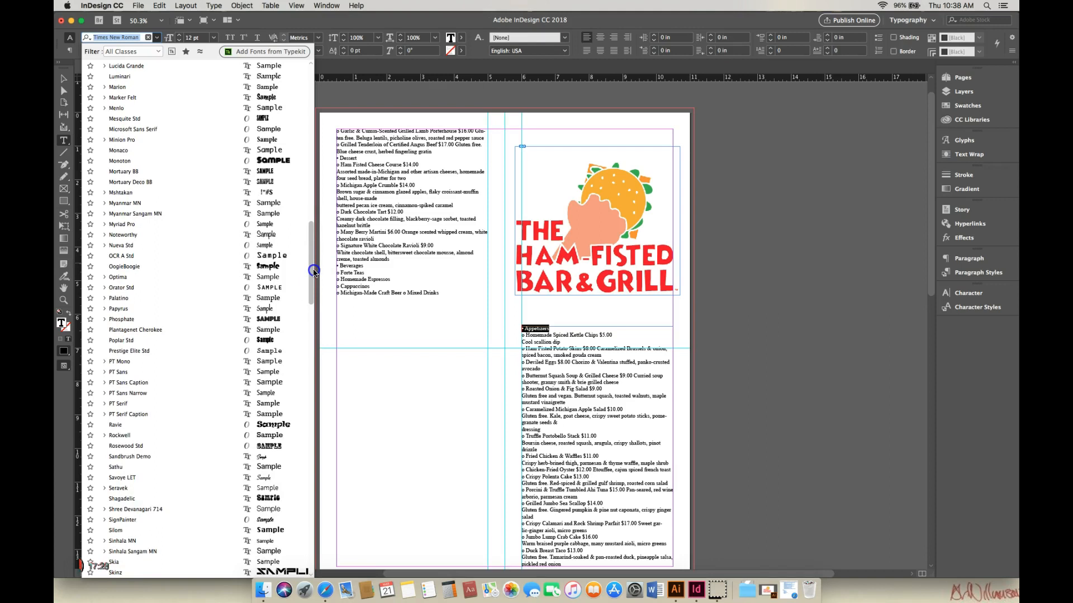
drag(314, 271, 320, 125)
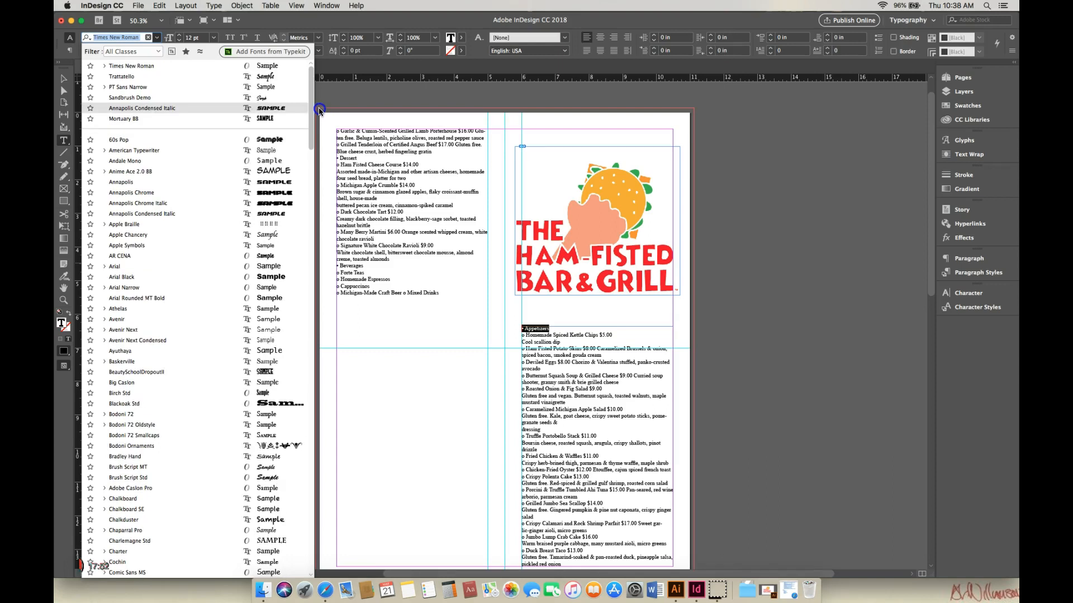
drag(311, 117, 321, 210)
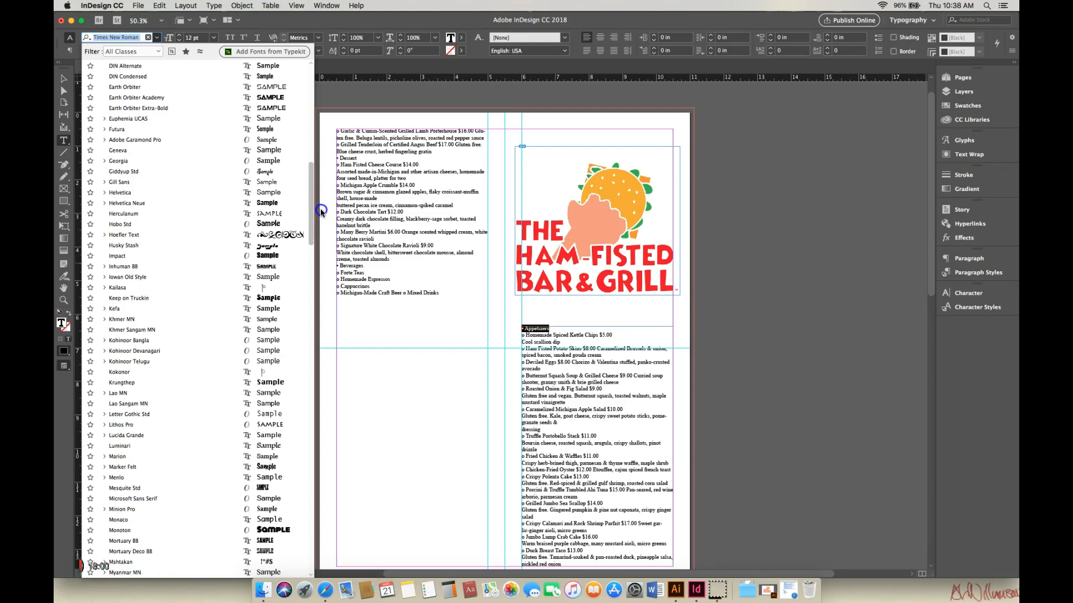
drag(320, 209, 321, 273)
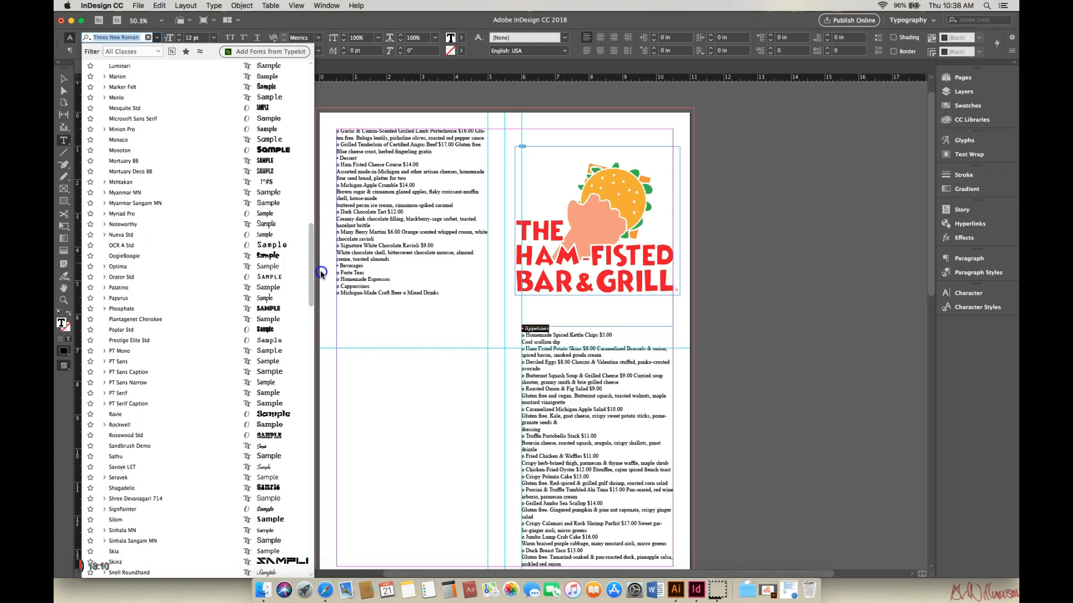
click(274, 311)
Step: Increase the Appetizers heading's font size to 29 pt
click(180, 35)
click(180, 36)
click(181, 35)
click(181, 35)
click(180, 35)
click(181, 35)
click(180, 35)
click(181, 35)
click(181, 35)
click(180, 35)
click(180, 36)
click(180, 35)
click(180, 36)
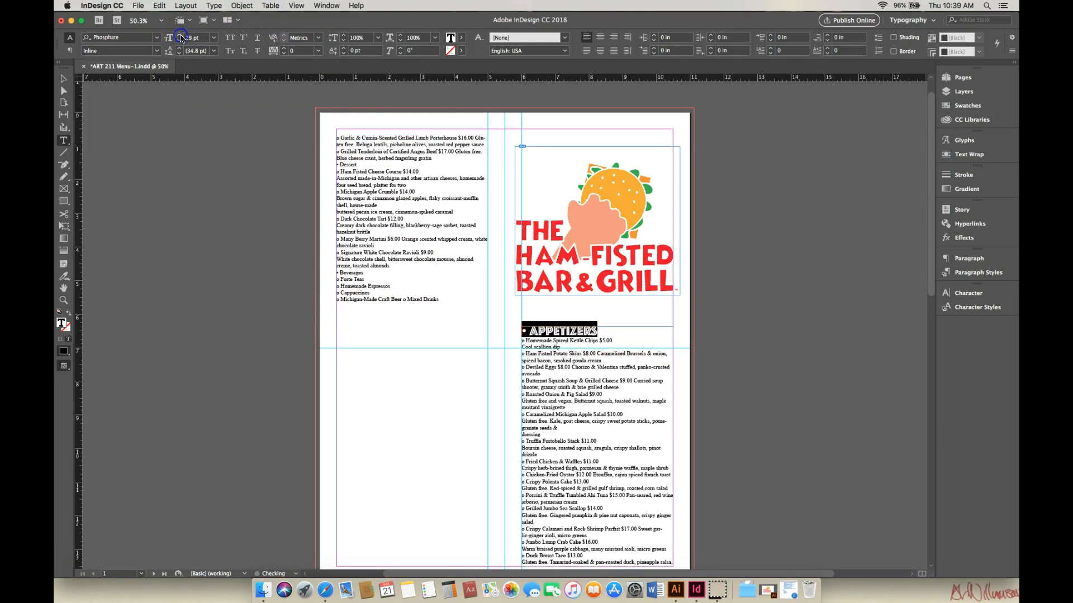
Step: Change the Appetizers heading's font to Wicked Mouse
click(614, 339)
drag(598, 330, 525, 335)
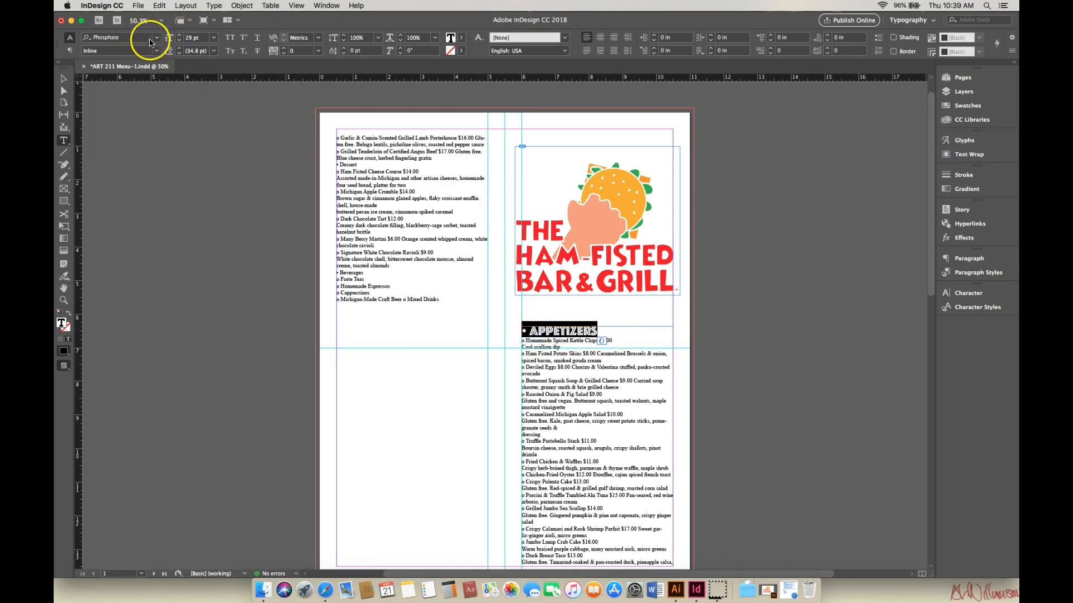
click(157, 39)
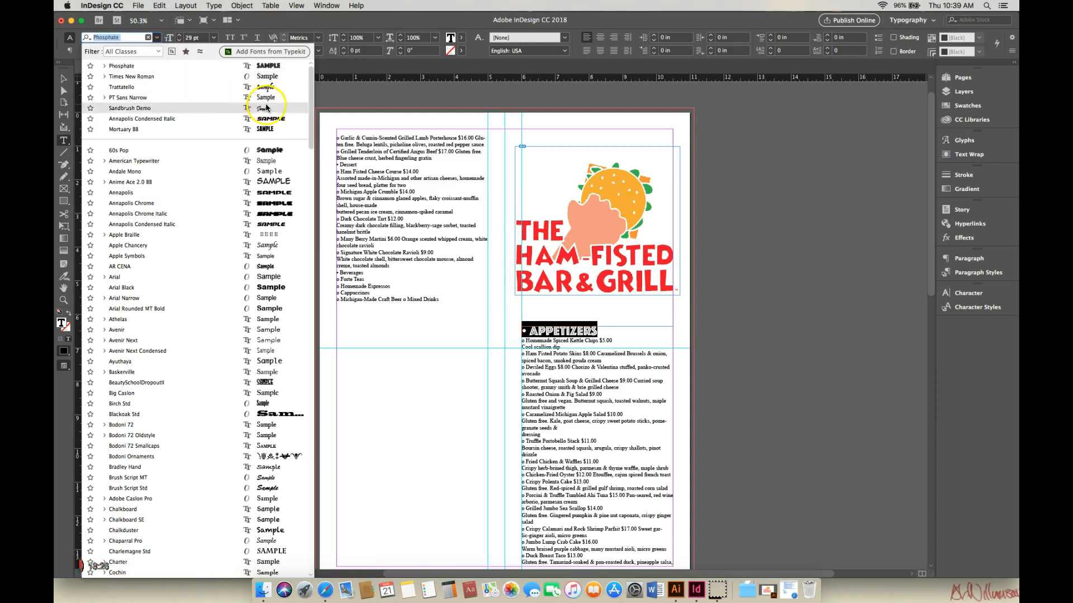
drag(311, 134, 312, 386)
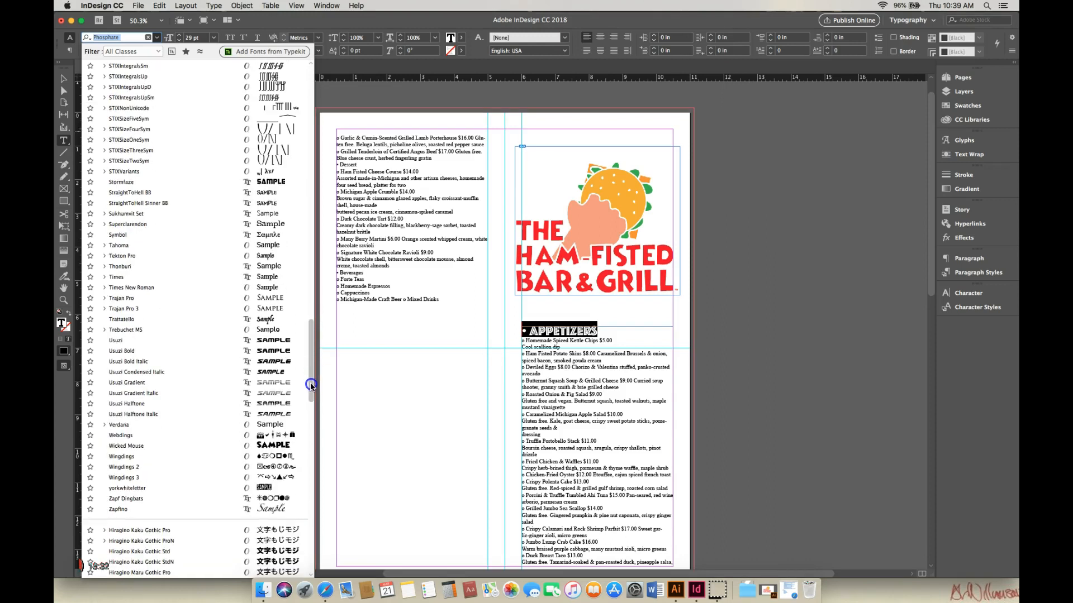
click(266, 447)
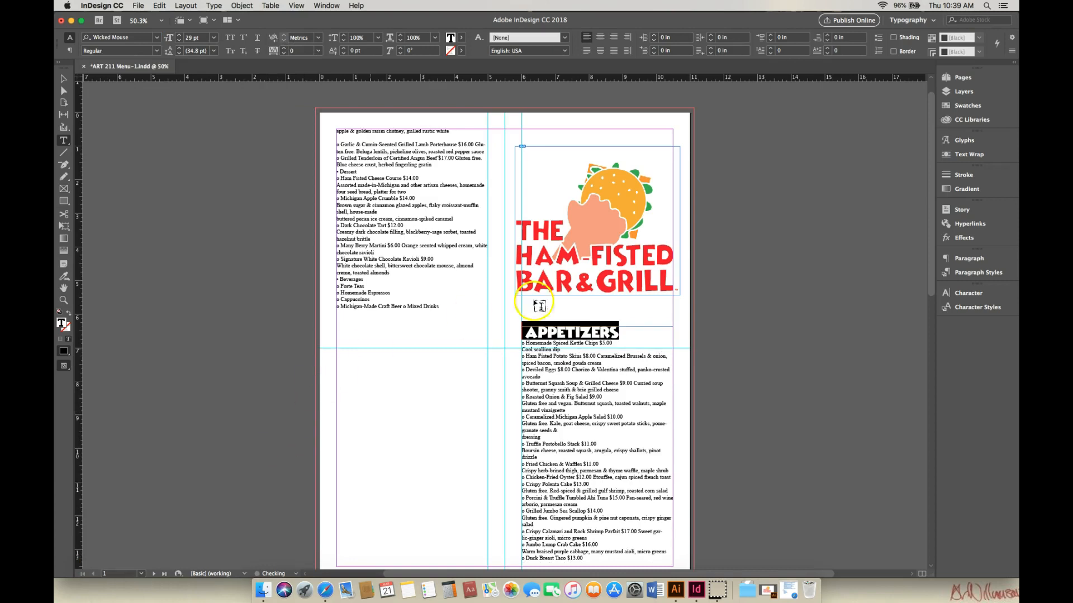
Step: Center-align the Appetizers heading in its frame
click(529, 334)
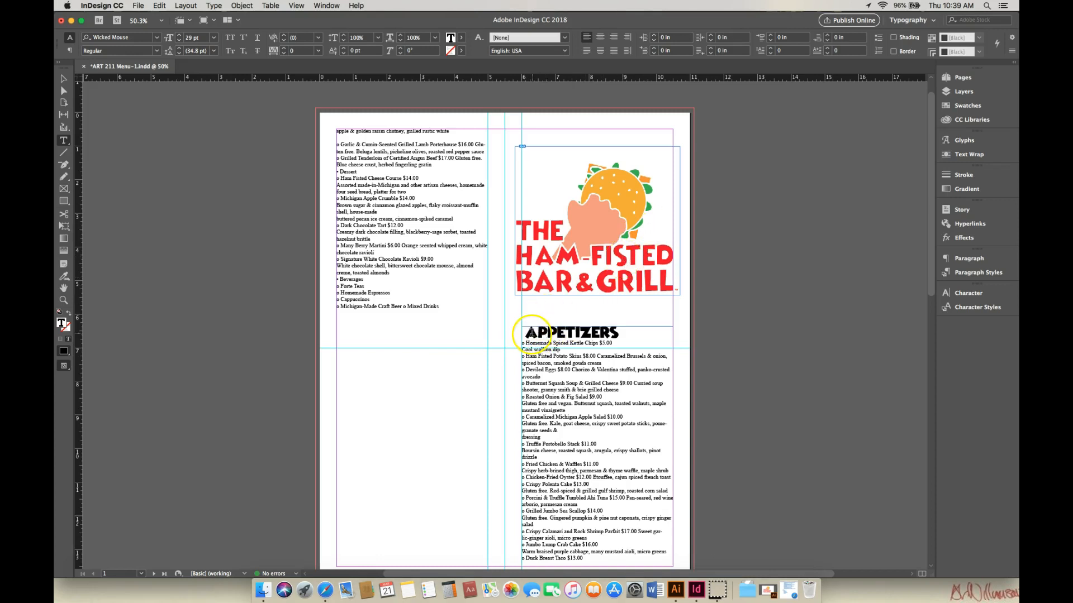
drag(529, 334, 630, 335)
click(600, 37)
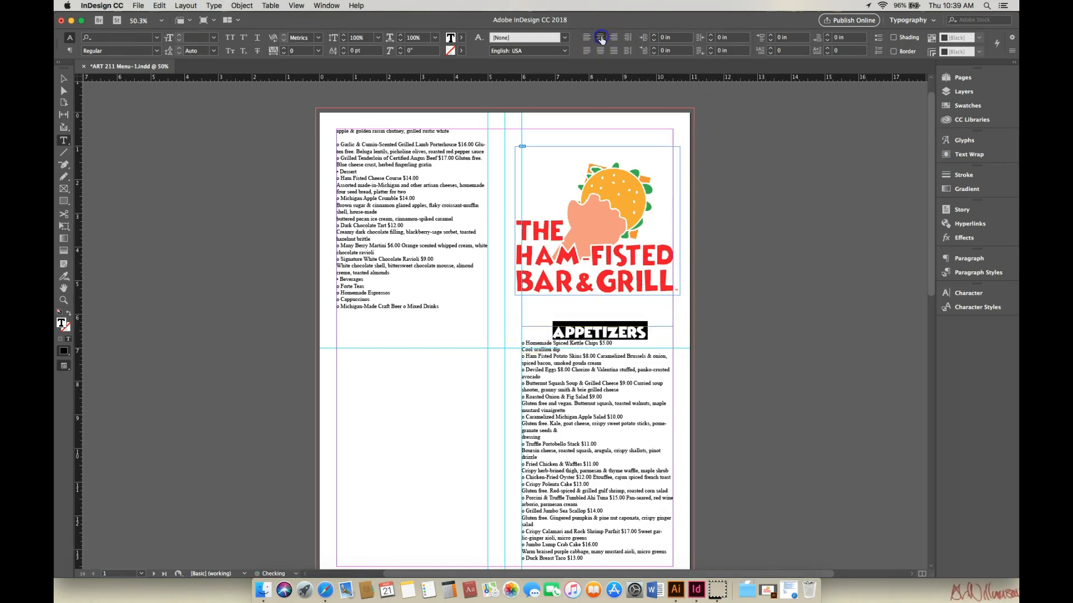
Step: Increase the Appetizers heading's font size to 30 pt
click(651, 335)
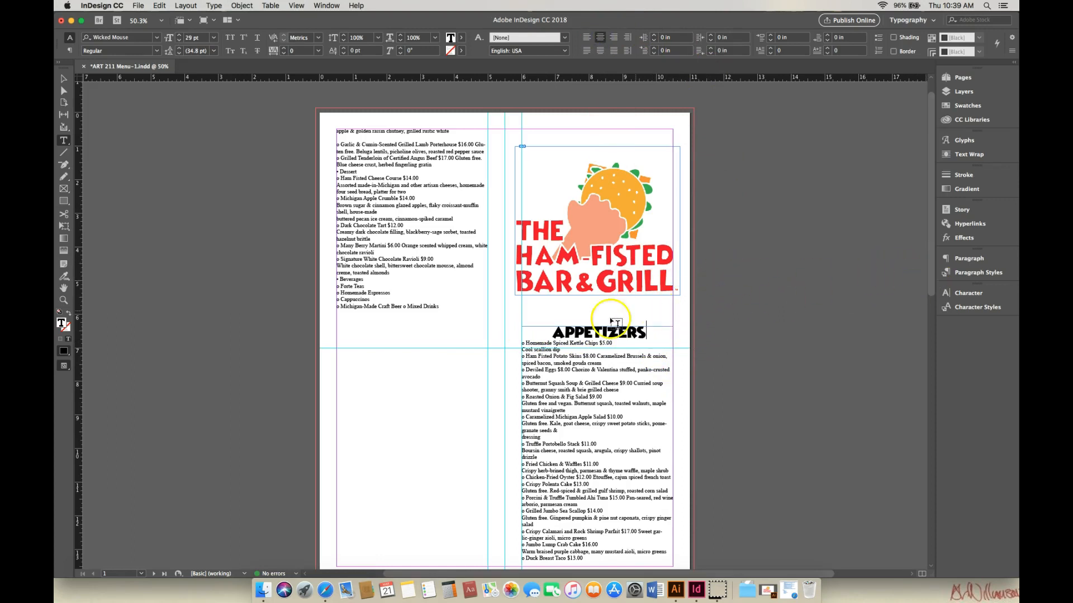
click(555, 333)
drag(555, 334, 652, 335)
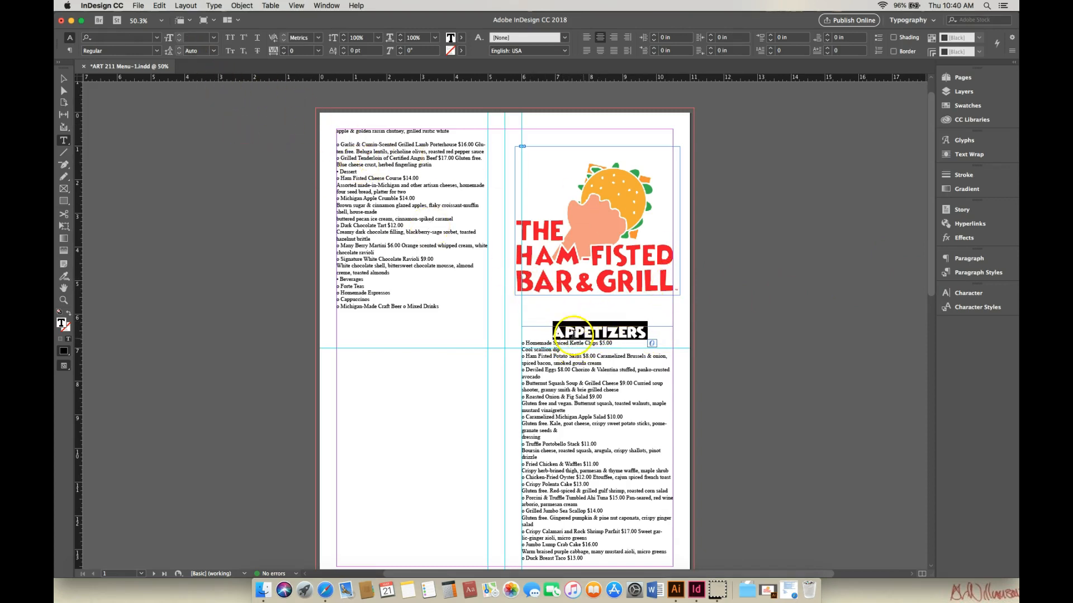
click(556, 334)
drag(557, 334, 648, 332)
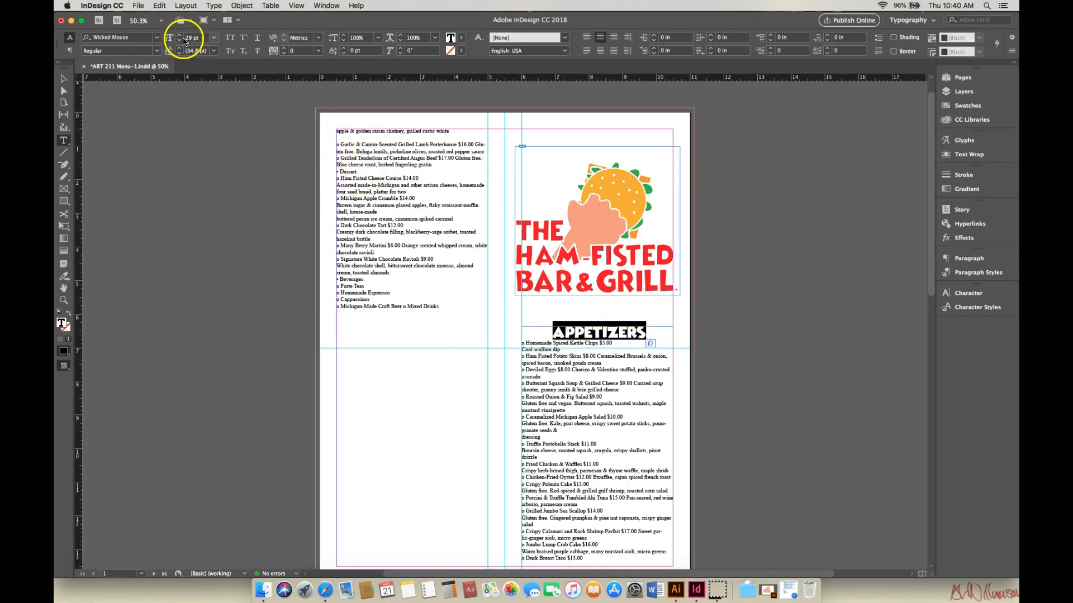
click(179, 35)
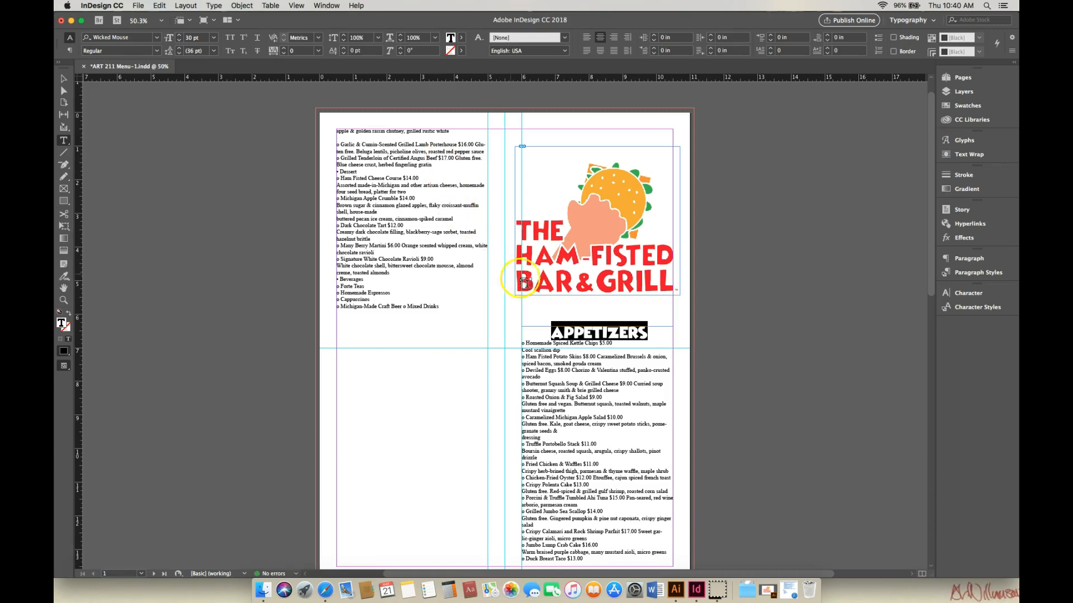
Step: Set the Pasta & Vegetables heading on page 2 to the Wicked Mouse font
drag(932, 282, 1001, 362)
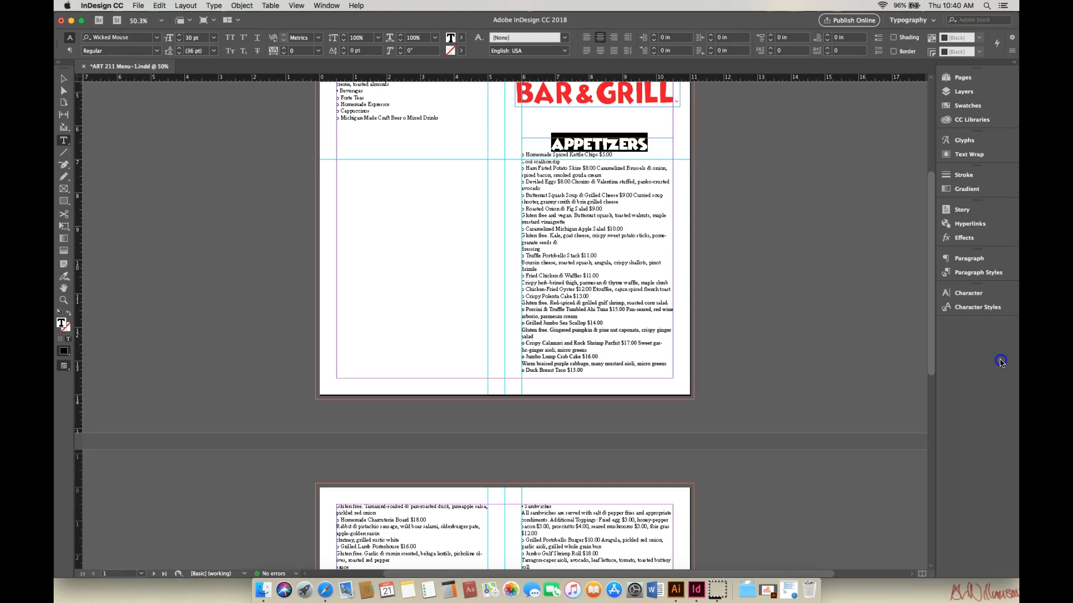
drag(934, 359, 970, 547)
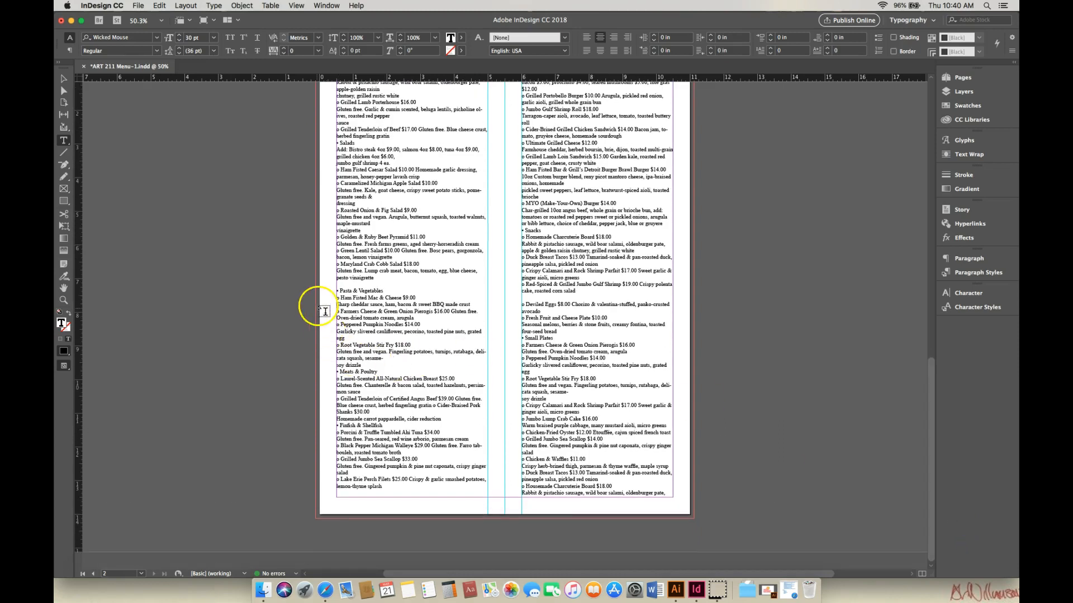
drag(335, 291, 386, 291)
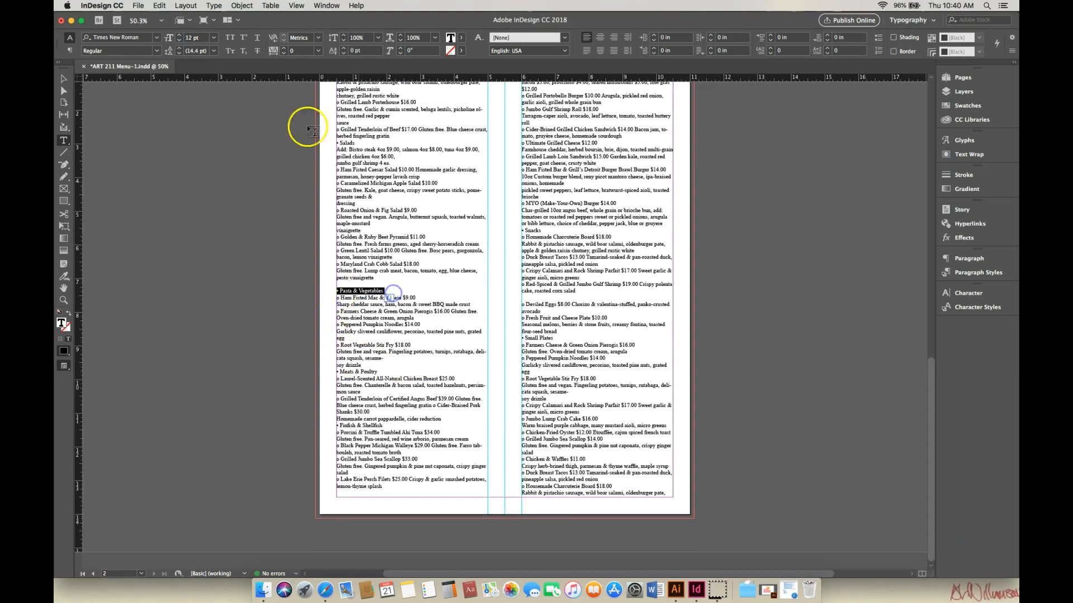
click(157, 38)
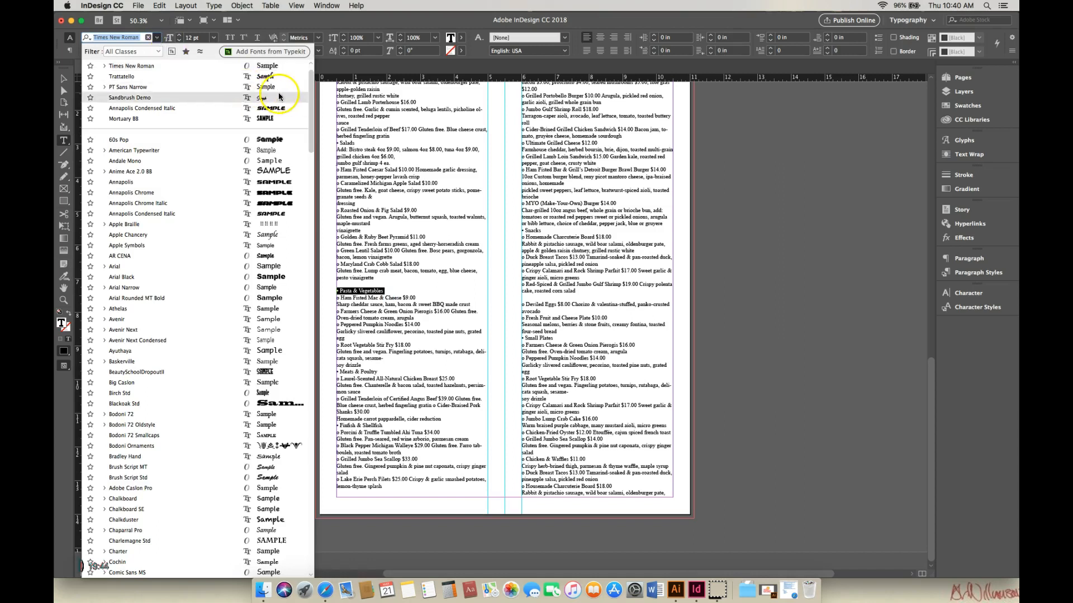
drag(312, 103, 312, 89)
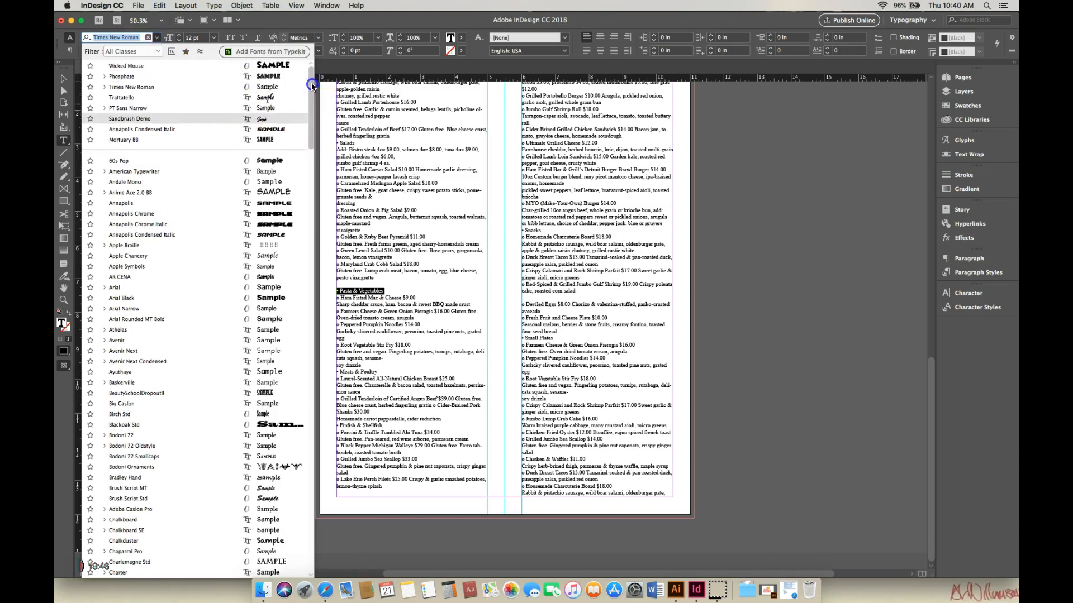
click(283, 66)
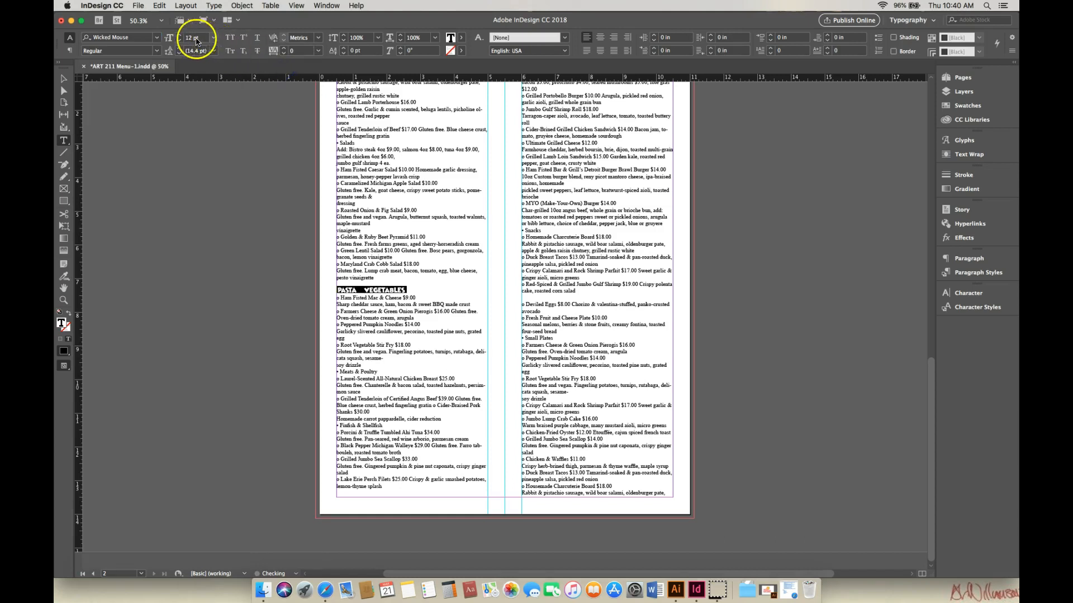
Step: Increase the Pasta & Vegetables heading's font size step by step to 26 pt
click(180, 36)
click(180, 35)
click(180, 35)
click(180, 35)
click(180, 35)
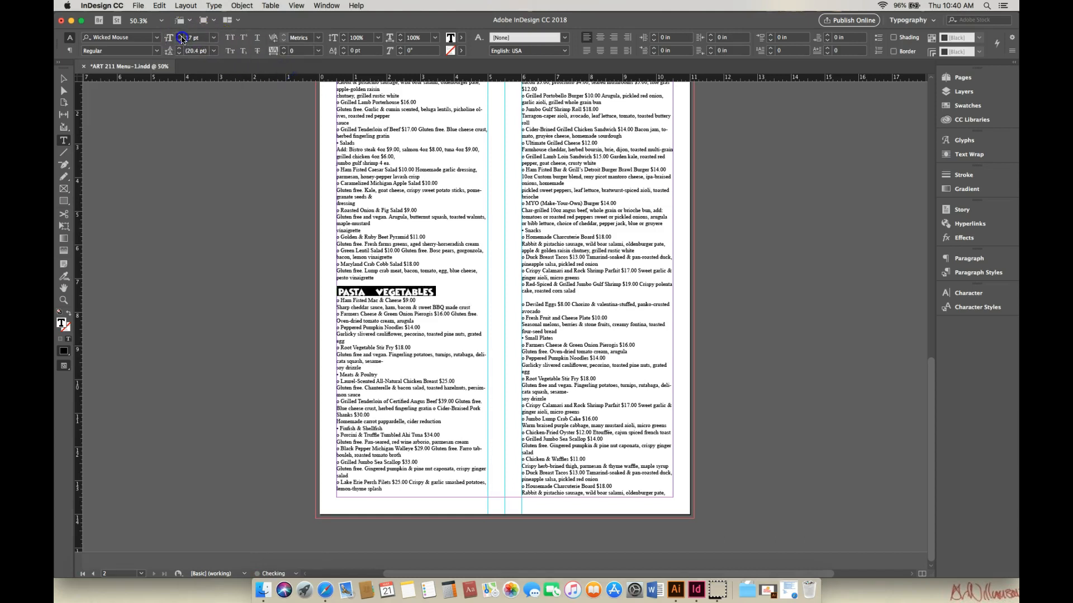
click(181, 36)
click(180, 36)
click(181, 35)
click(181, 35)
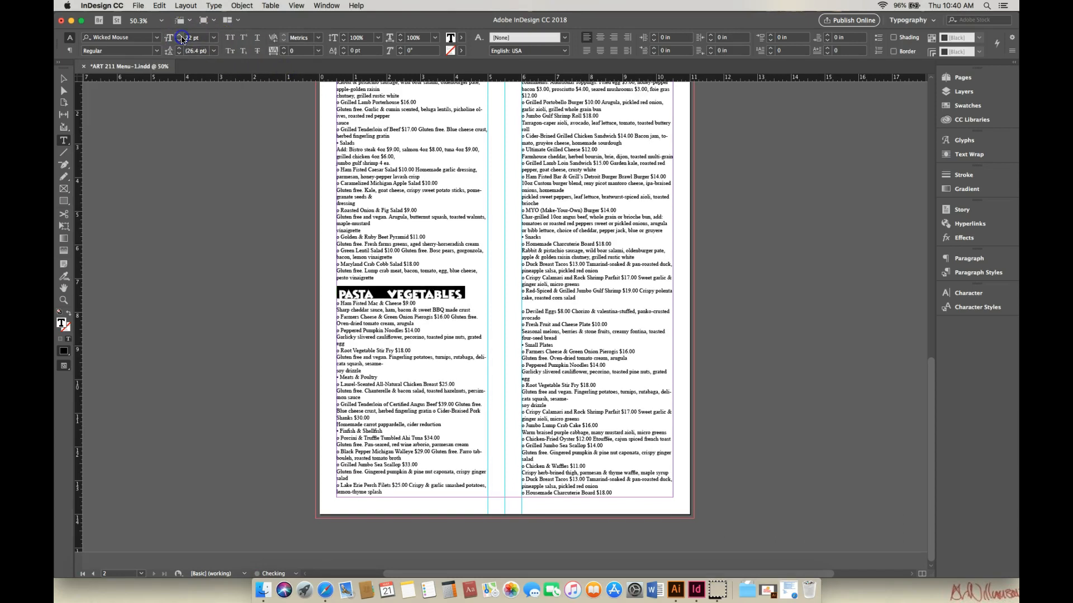
click(181, 35)
click(181, 36)
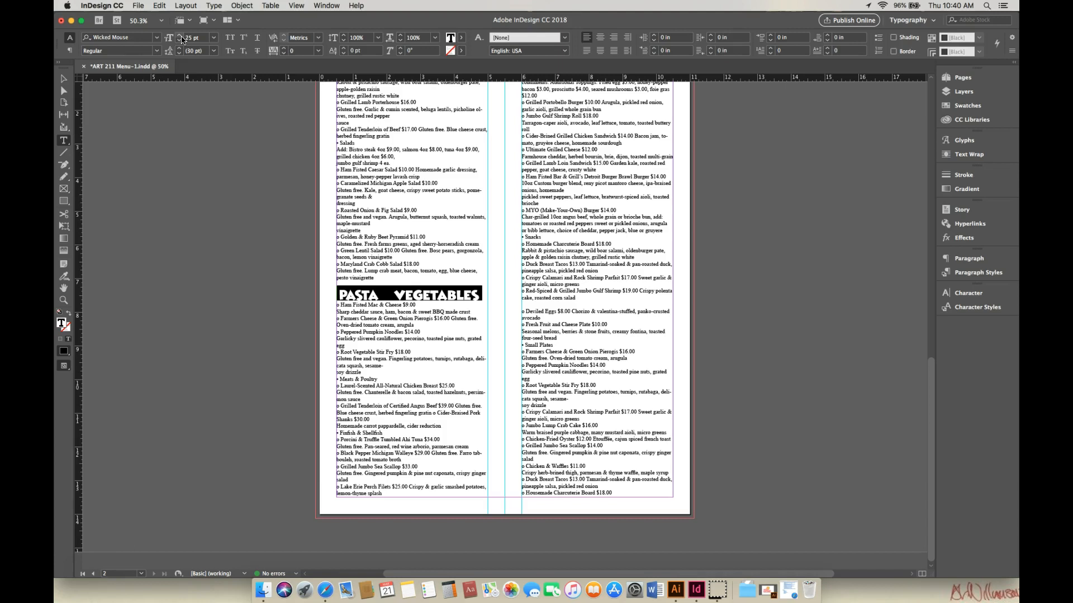
click(181, 36)
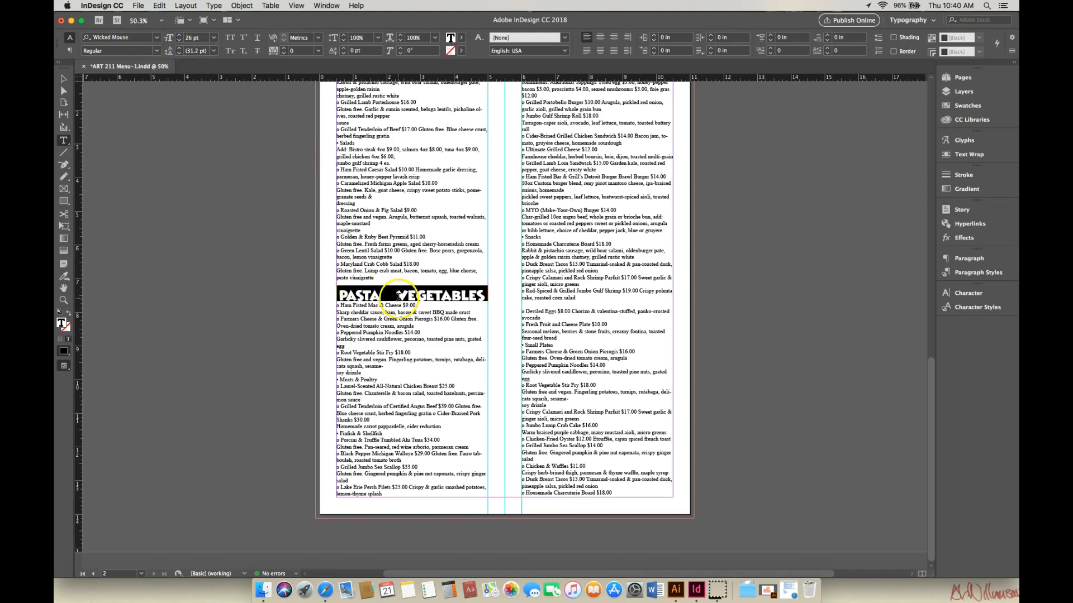
Step: Replace the heading's ampersand with the word AND and center-align the Pasta and Vegetables heading
click(397, 295)
key(BackSpace)
key(BackSpace)
key(BackSpace)
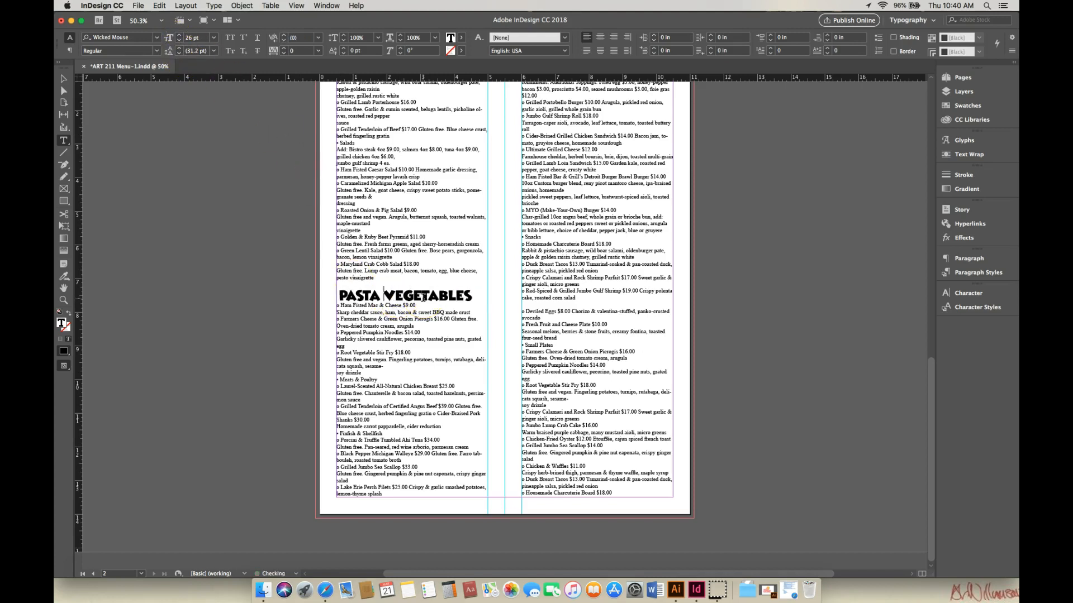
text(AND)
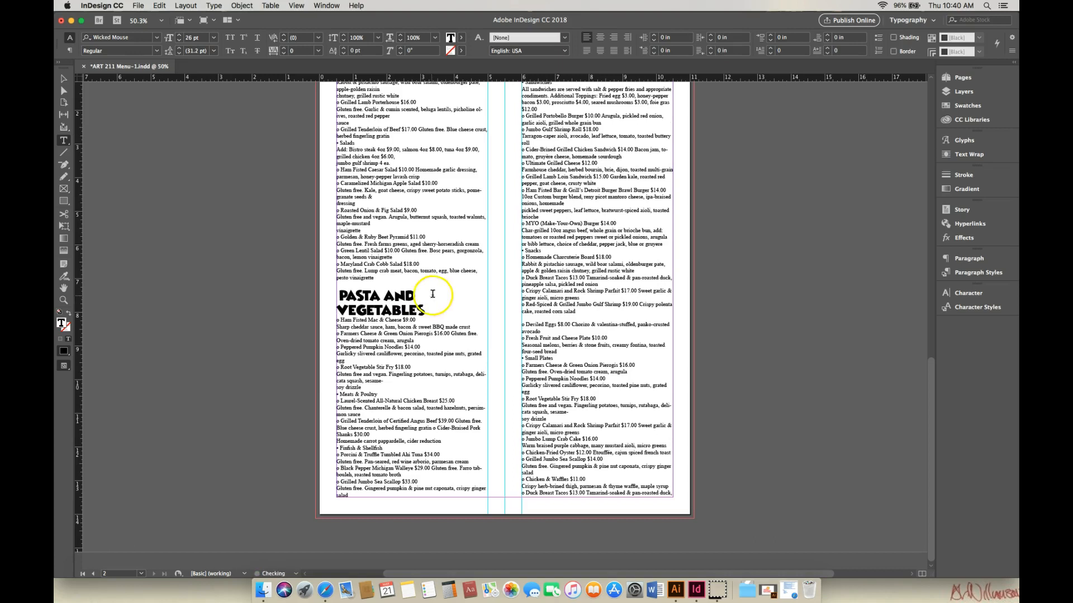
drag(338, 293, 450, 312)
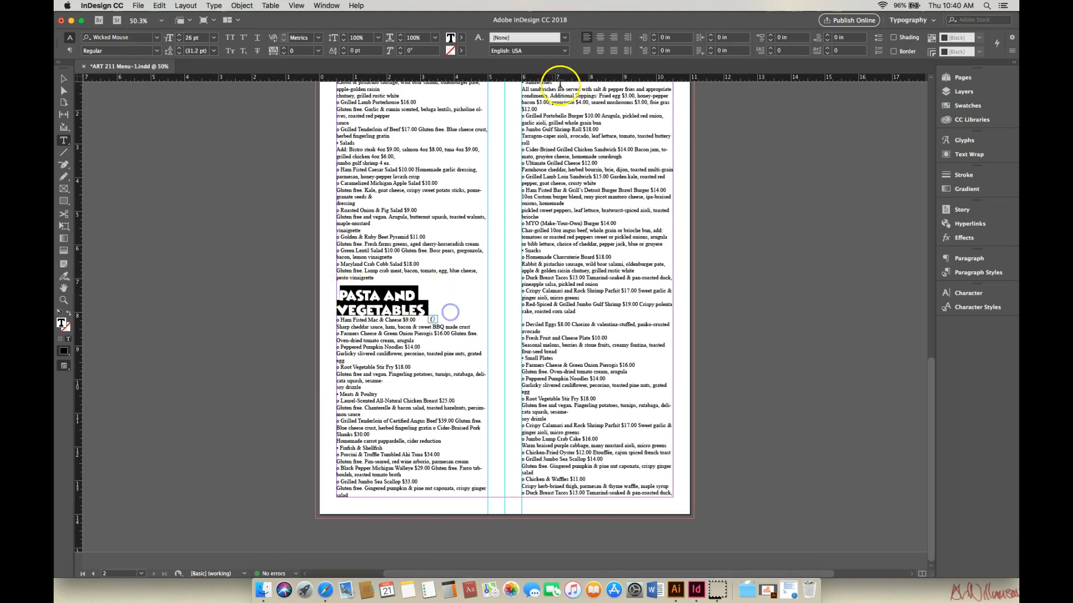
click(600, 38)
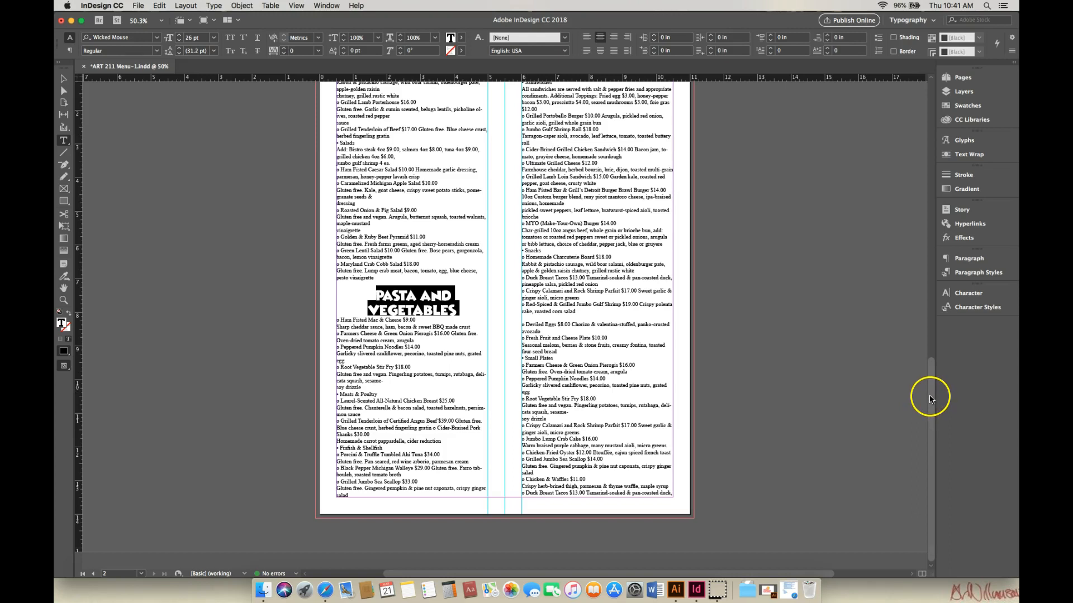
Step: Set the Sandwiches heading to the Wicked Mouse font
drag(930, 397, 930, 370)
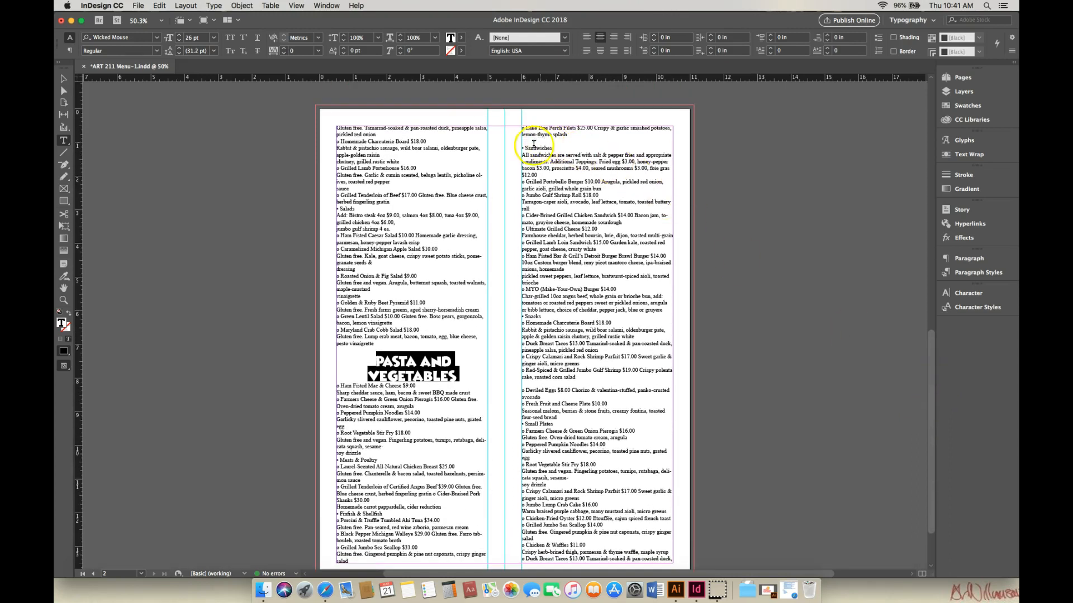
drag(521, 148, 563, 150)
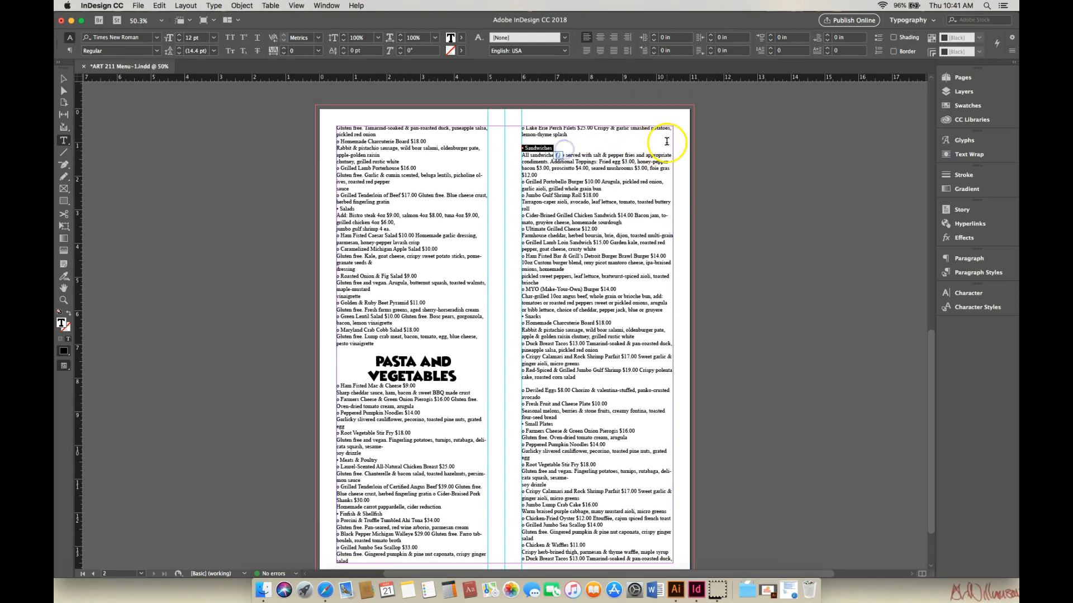
click(158, 37)
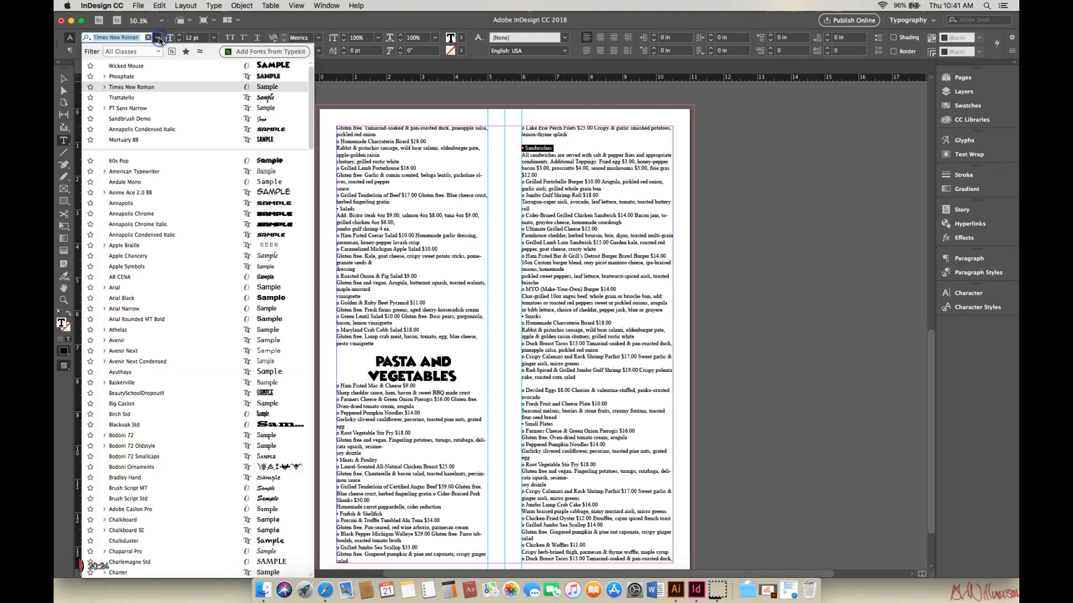
click(219, 66)
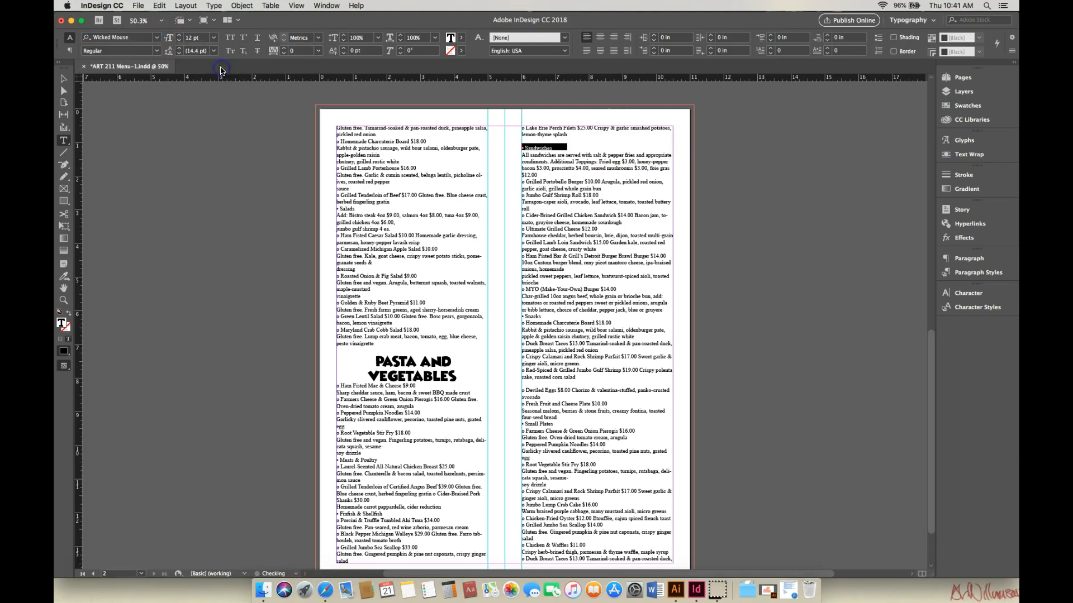
Step: Set the Sandwiches heading to 30 pt and center-align it
click(214, 39)
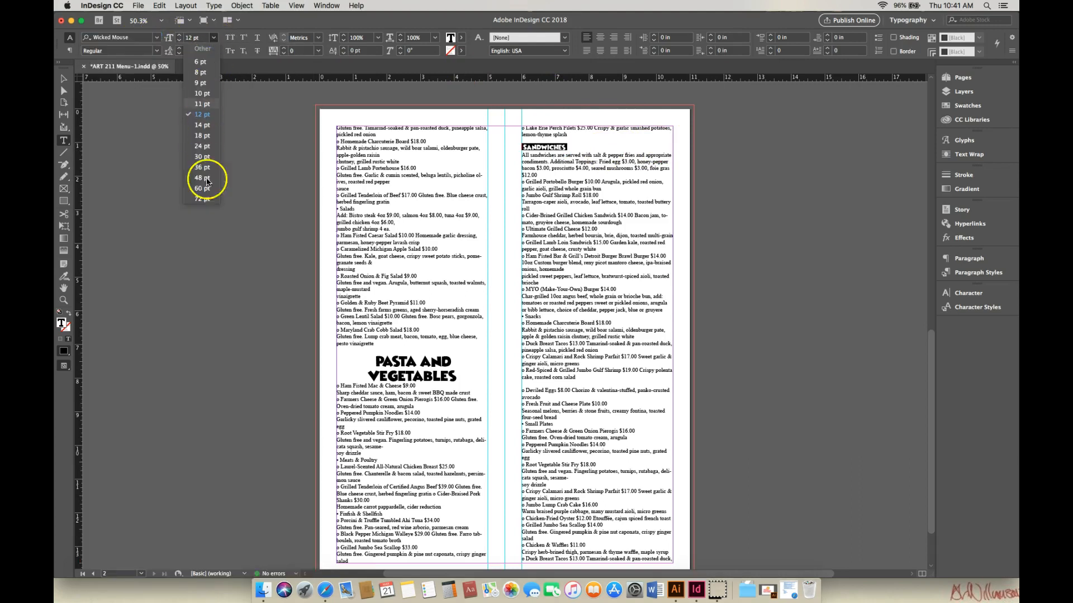
click(204, 156)
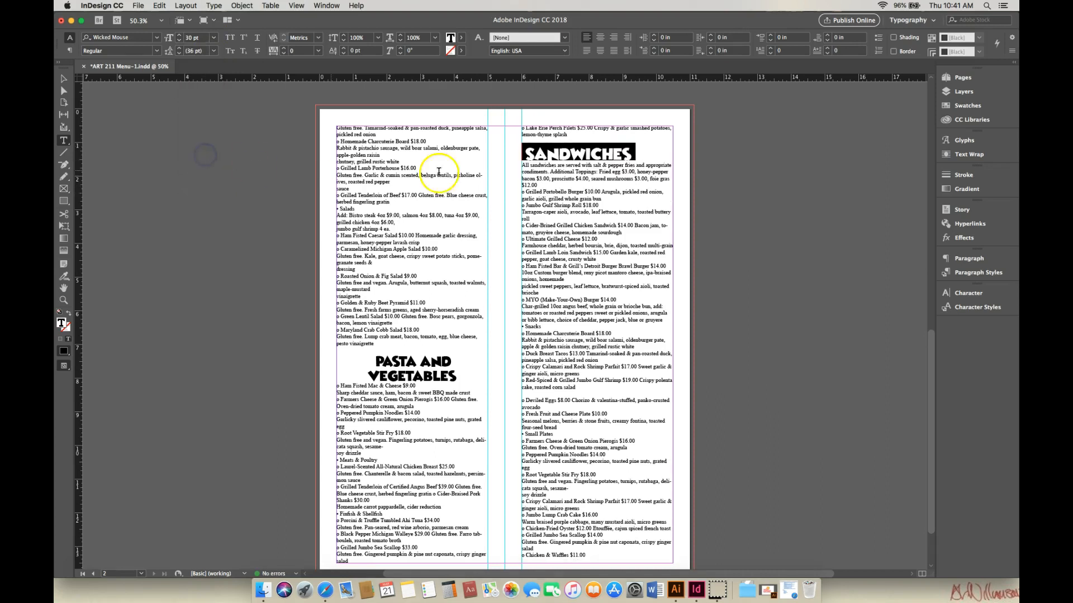
click(601, 38)
Step: Set the Pasta and Vegetables heading's font size to 30 pt
drag(378, 362, 441, 377)
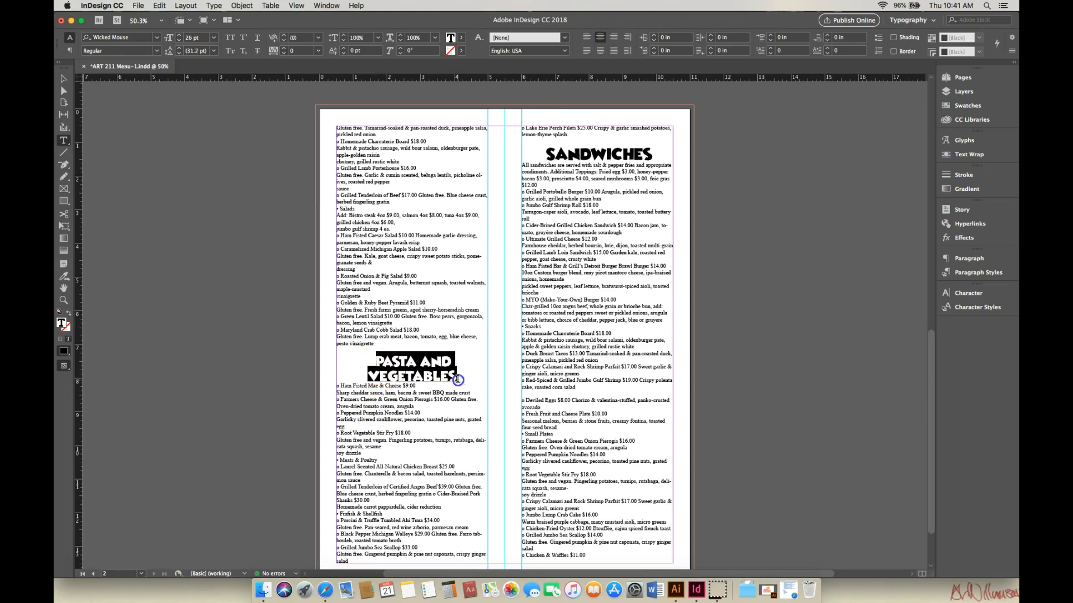
click(214, 39)
click(203, 159)
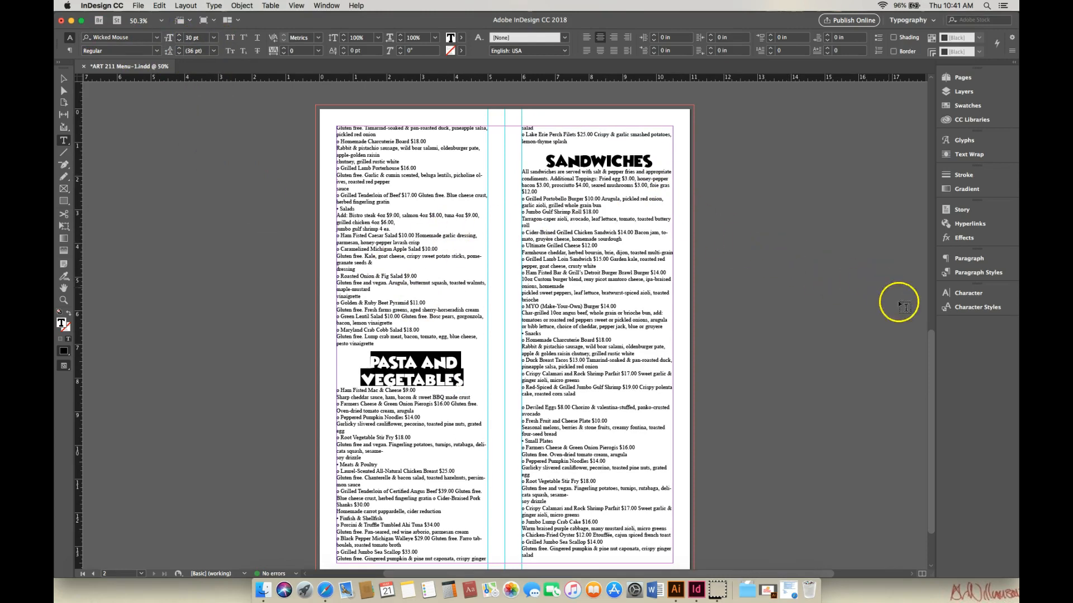
Step: Set the Snacks heading to the Wicked Mouse font
drag(930, 348, 977, 438)
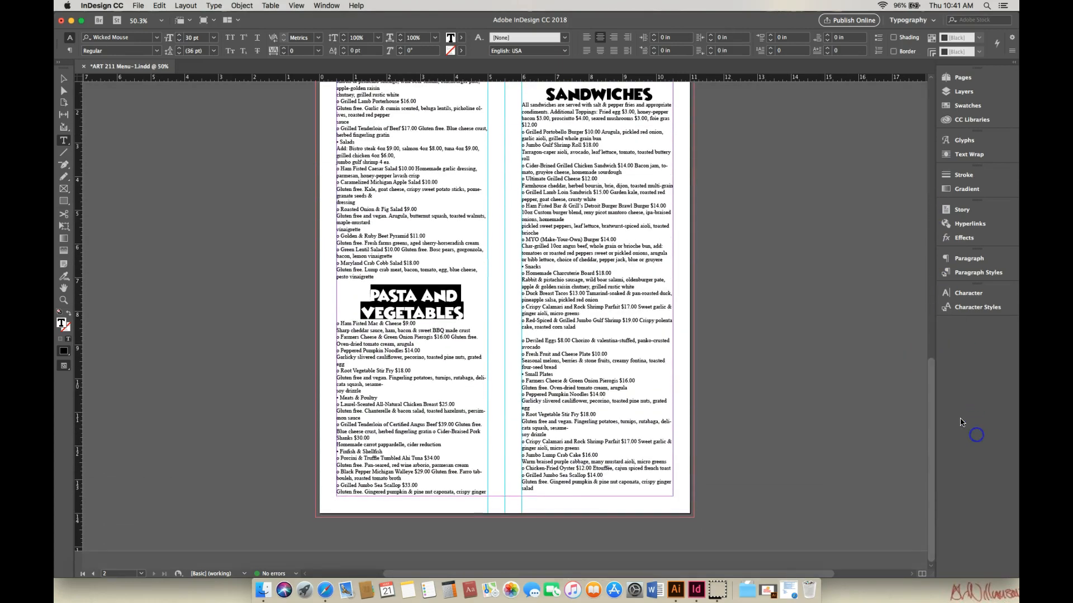
drag(929, 407, 979, 157)
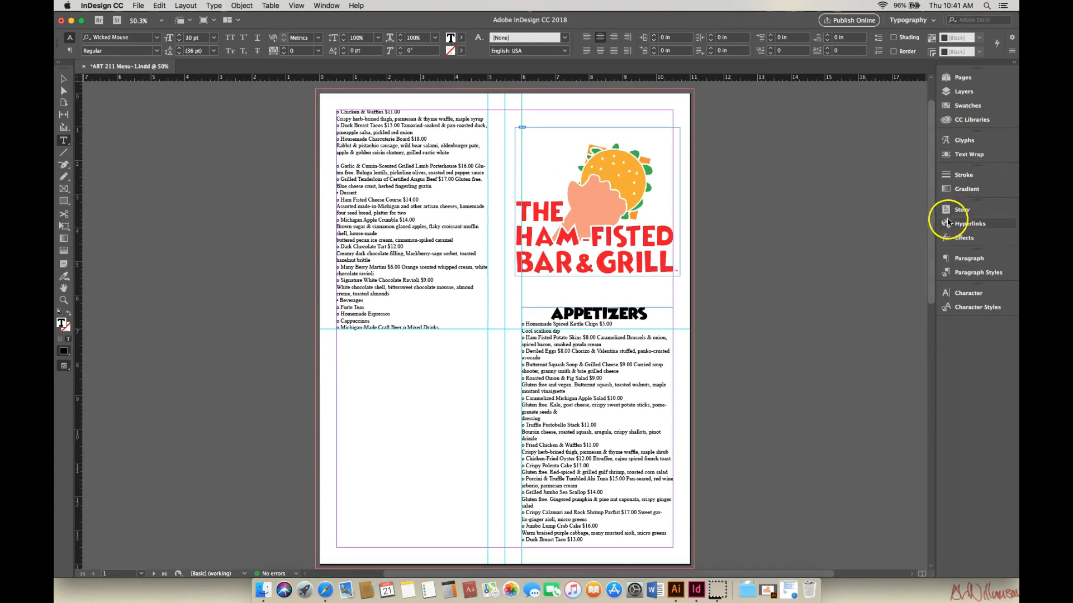
drag(931, 235, 957, 496)
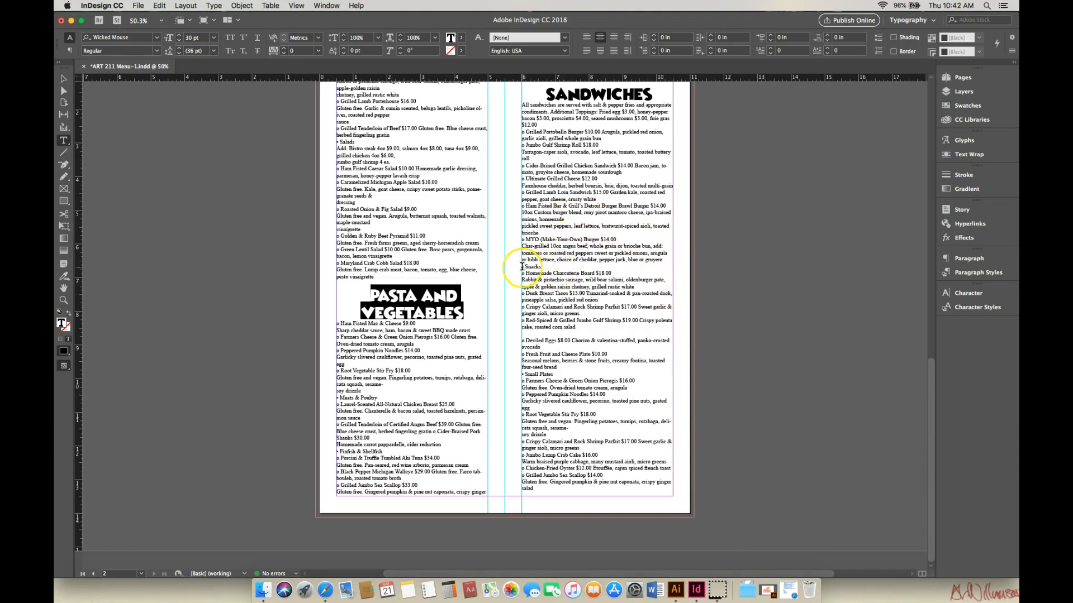
drag(522, 267, 545, 270)
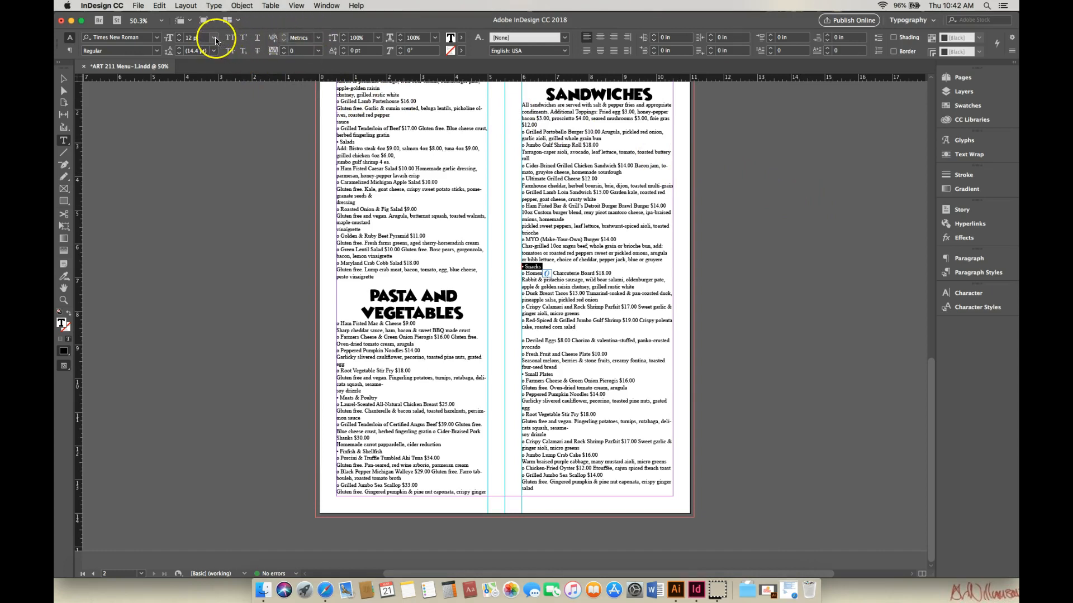
click(159, 40)
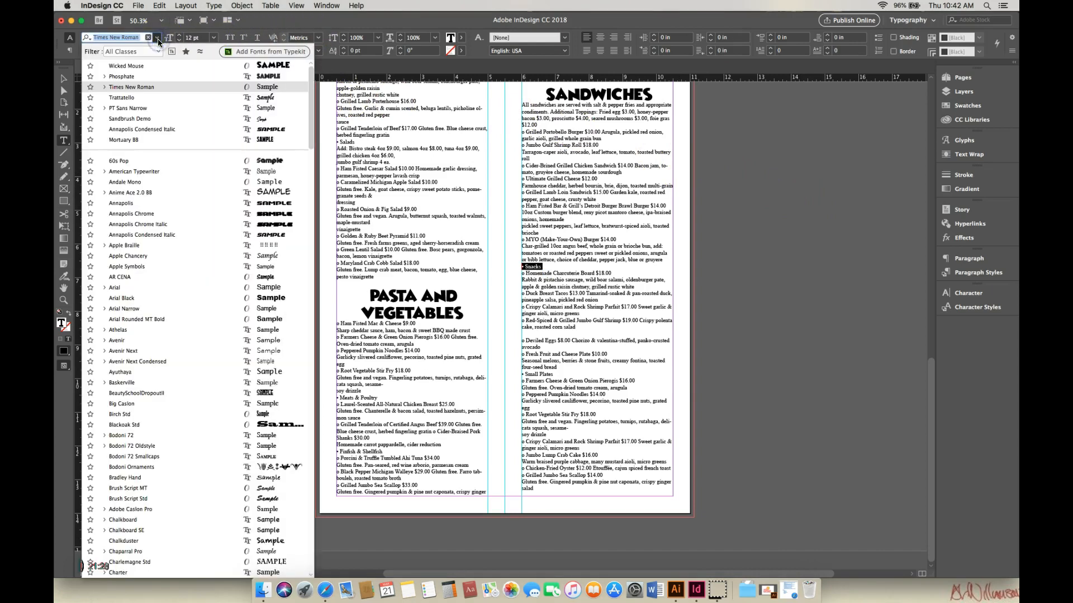
click(154, 66)
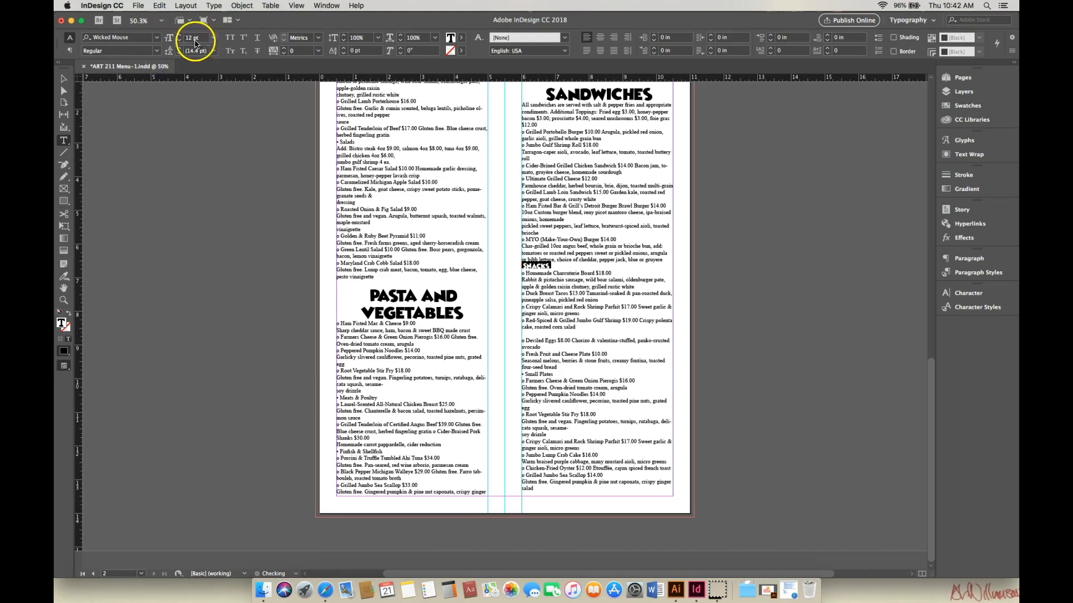
Step: Set the Snacks heading to 30 pt and center-align it
click(214, 40)
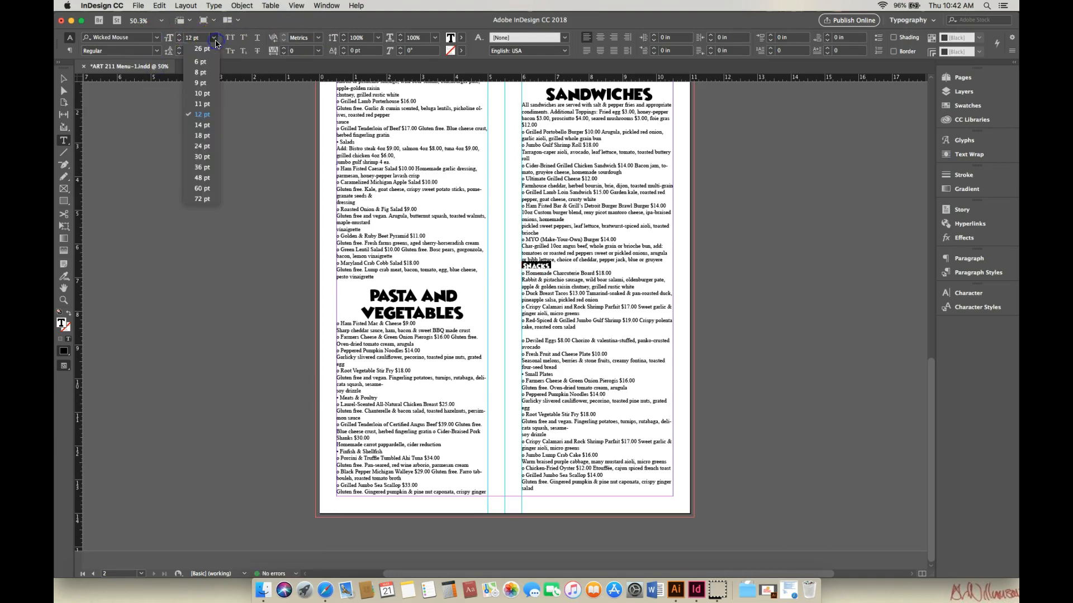
click(213, 158)
click(600, 37)
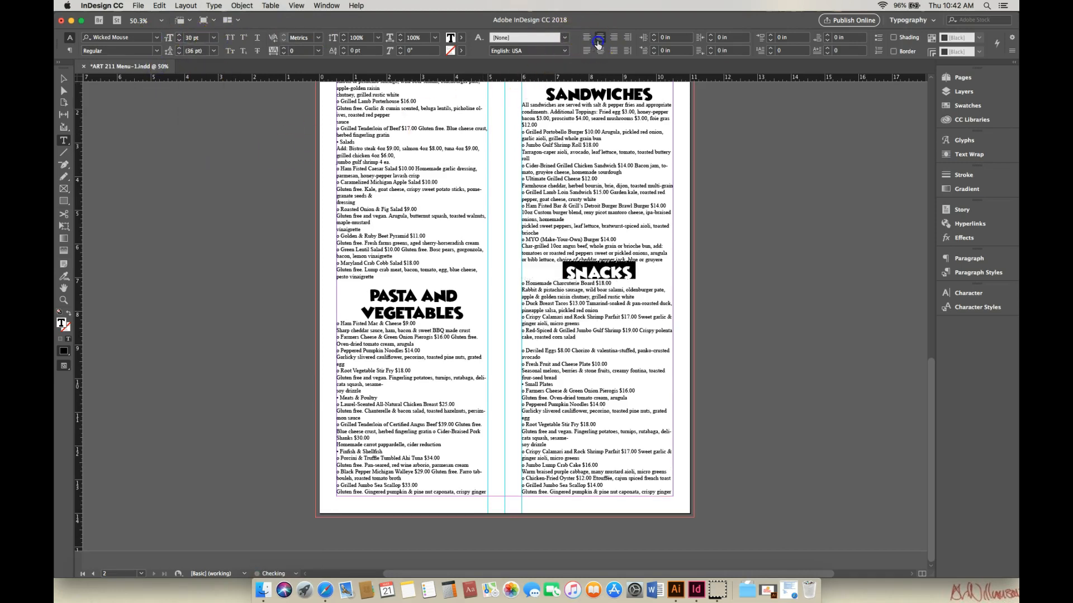
drag(932, 376, 939, 112)
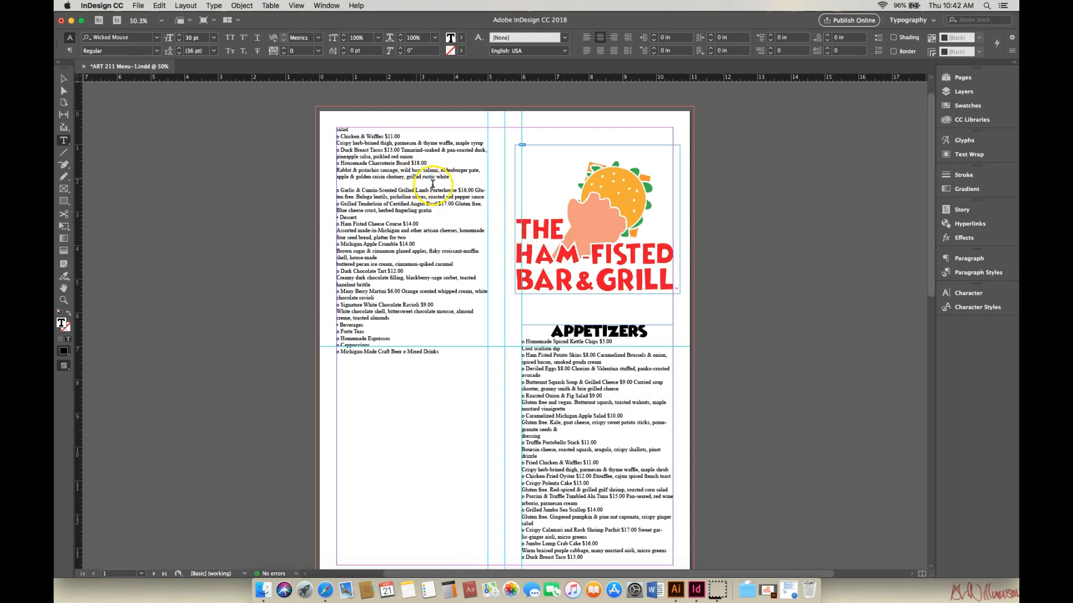
Step: Set the Small Plates heading on page 2 to the Wicked Mouse font
drag(931, 281, 978, 549)
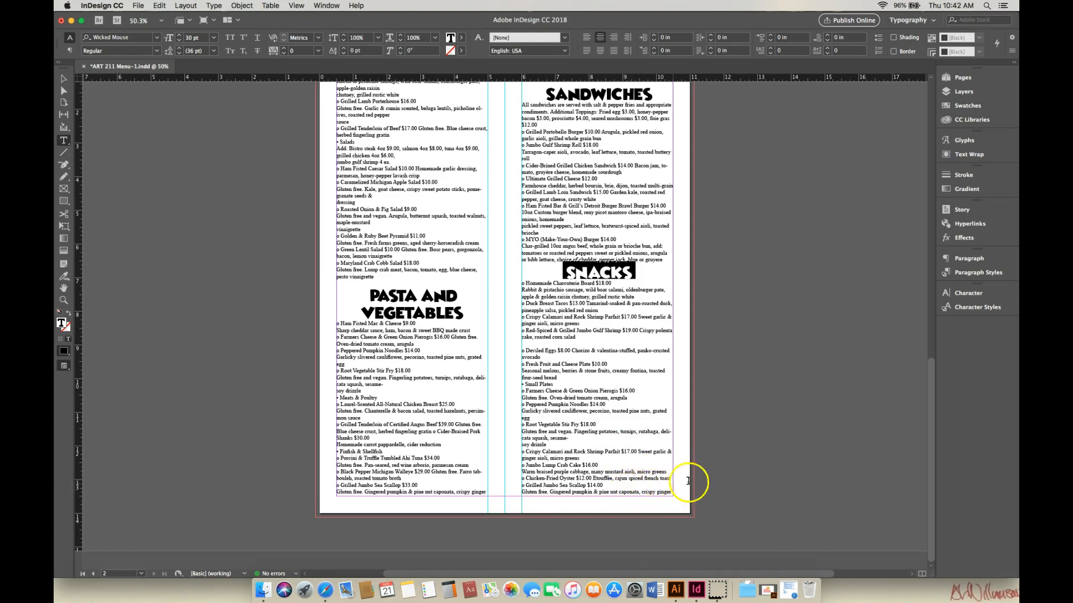
drag(931, 427, 966, 163)
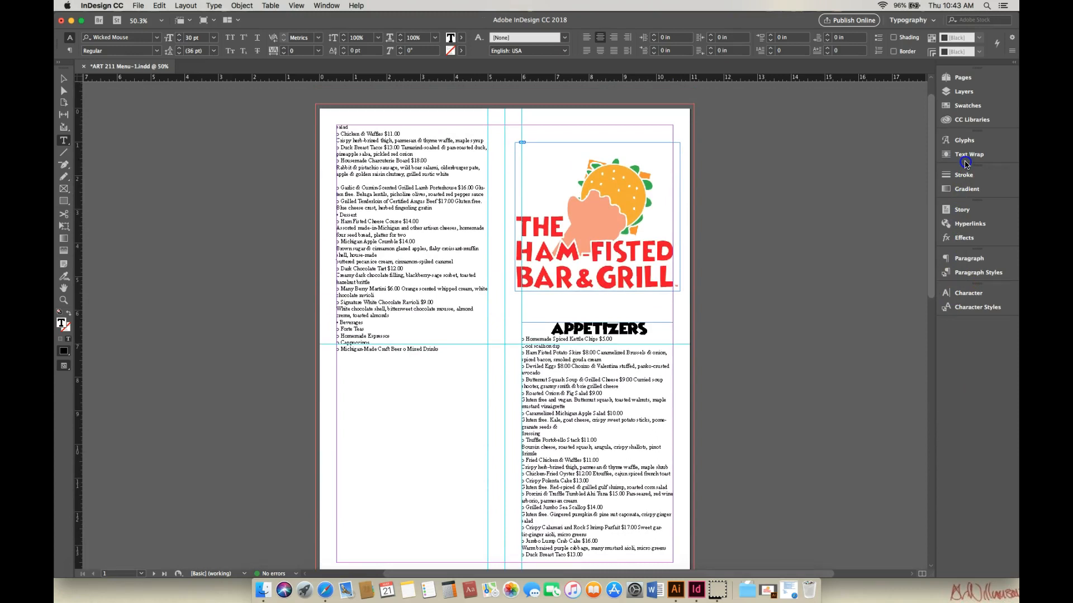
drag(965, 162, 966, 159)
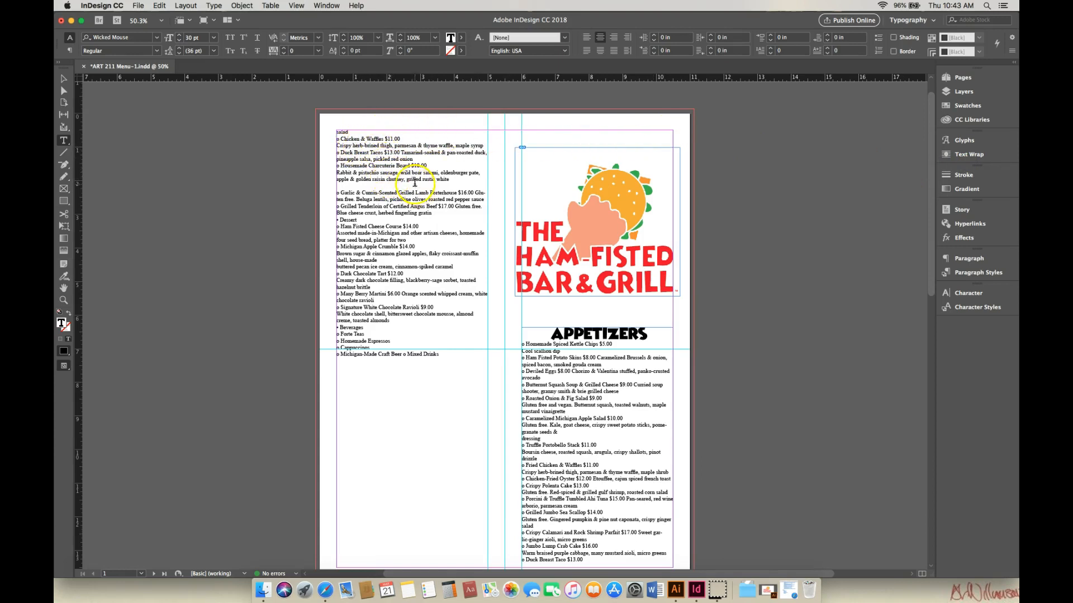
drag(931, 266, 969, 532)
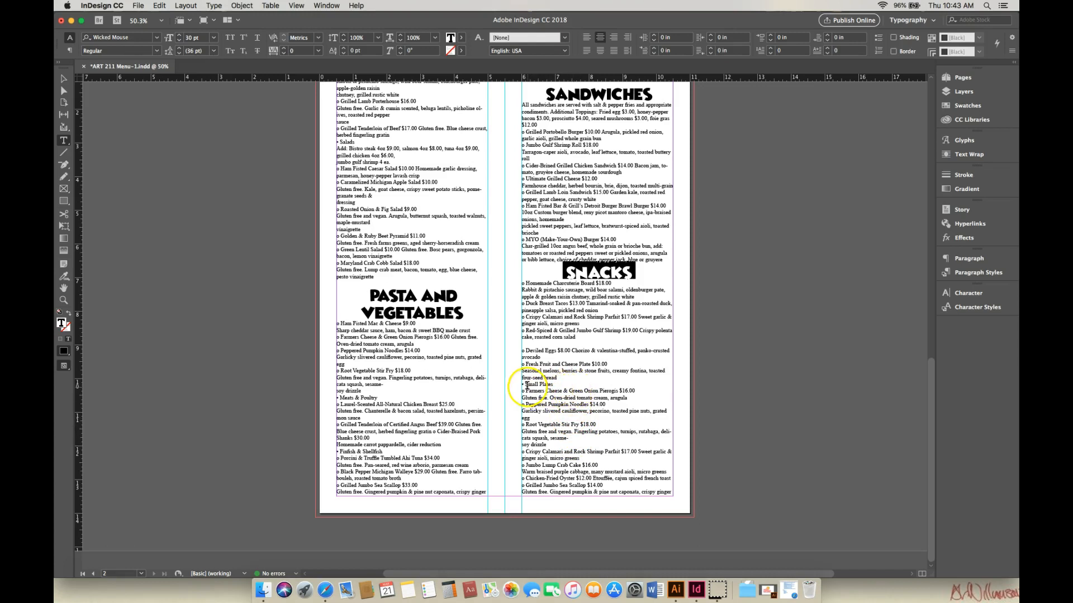
drag(523, 384, 558, 384)
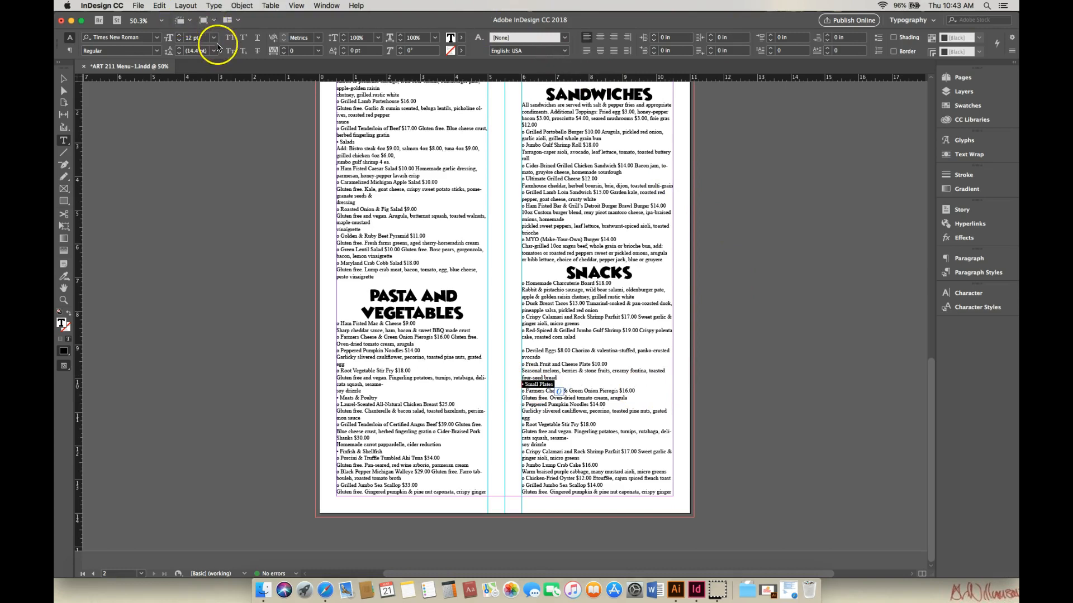
click(157, 39)
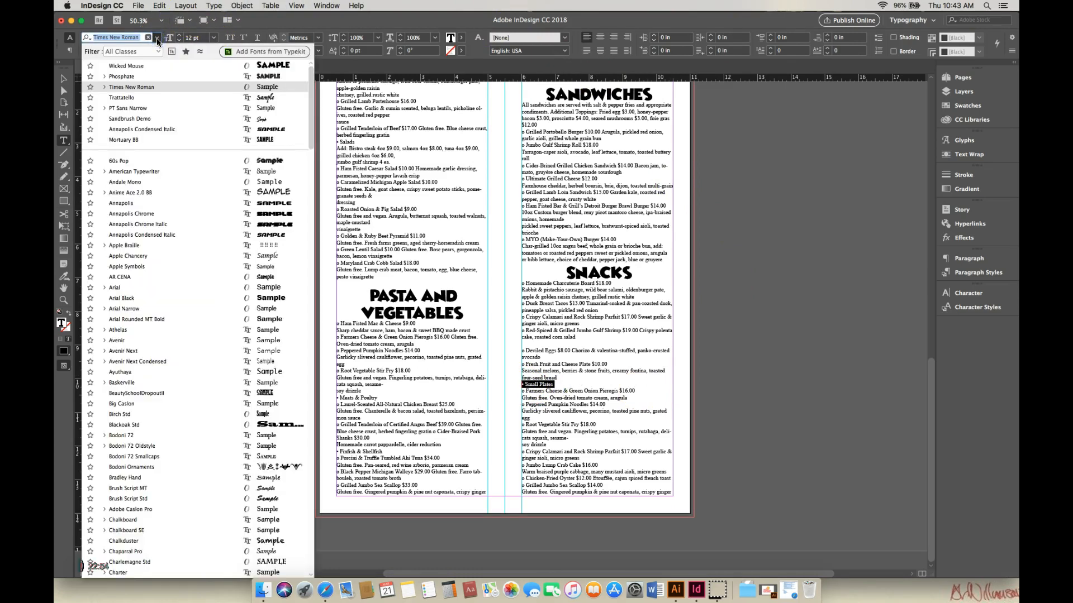
click(158, 68)
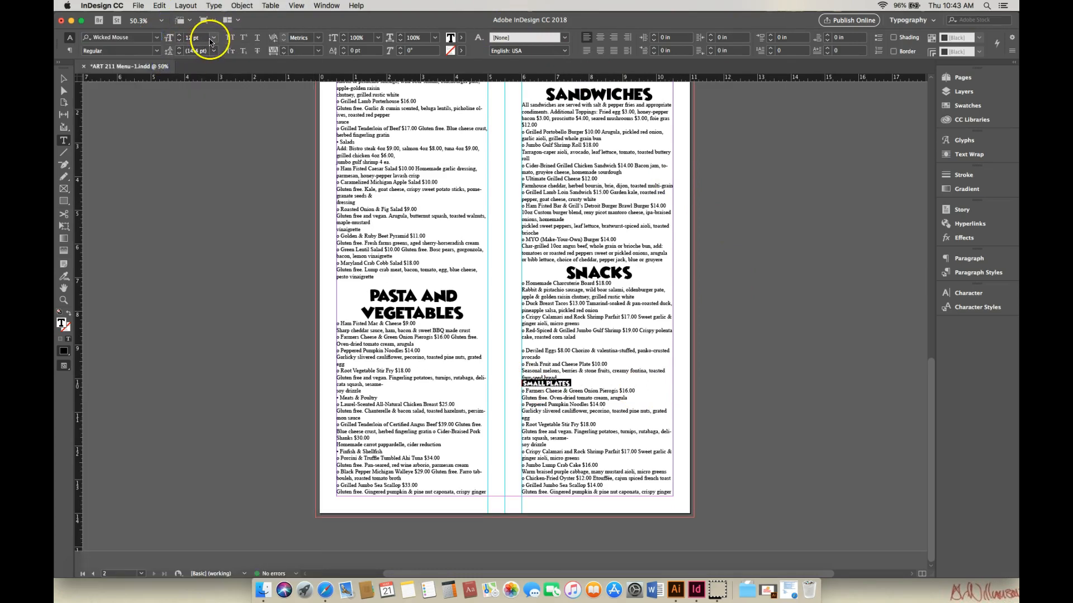
Step: Set the Small Plates heading to 30 pt and center-align it
click(213, 38)
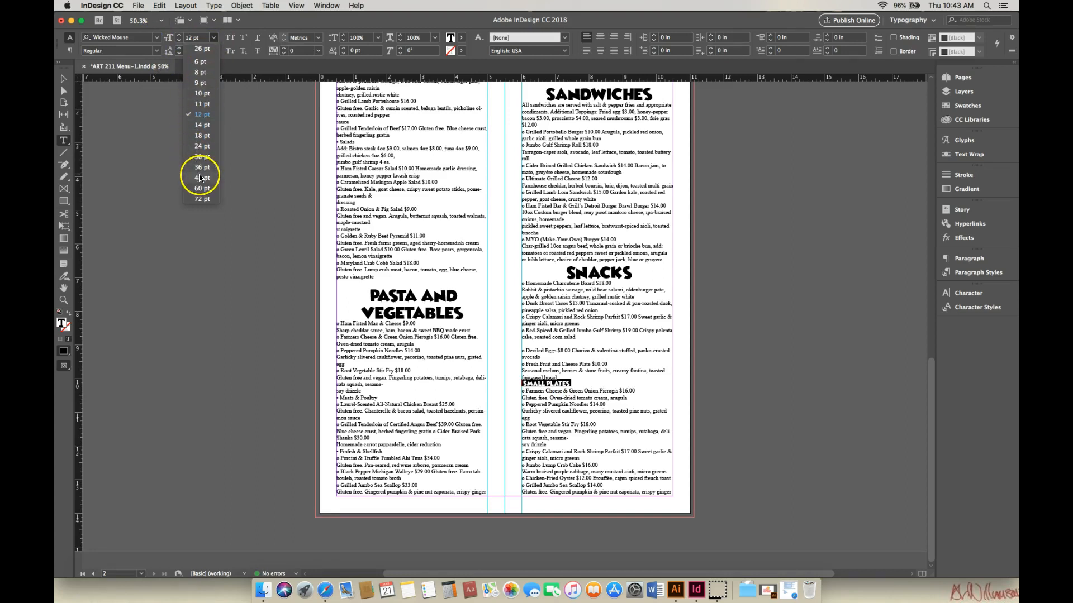
click(203, 157)
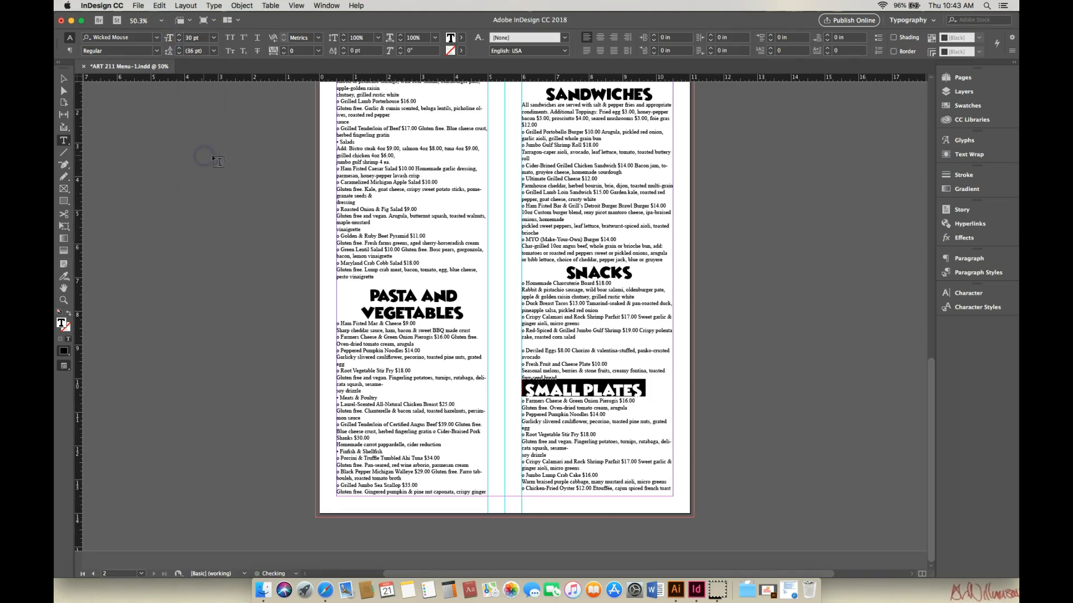
click(600, 37)
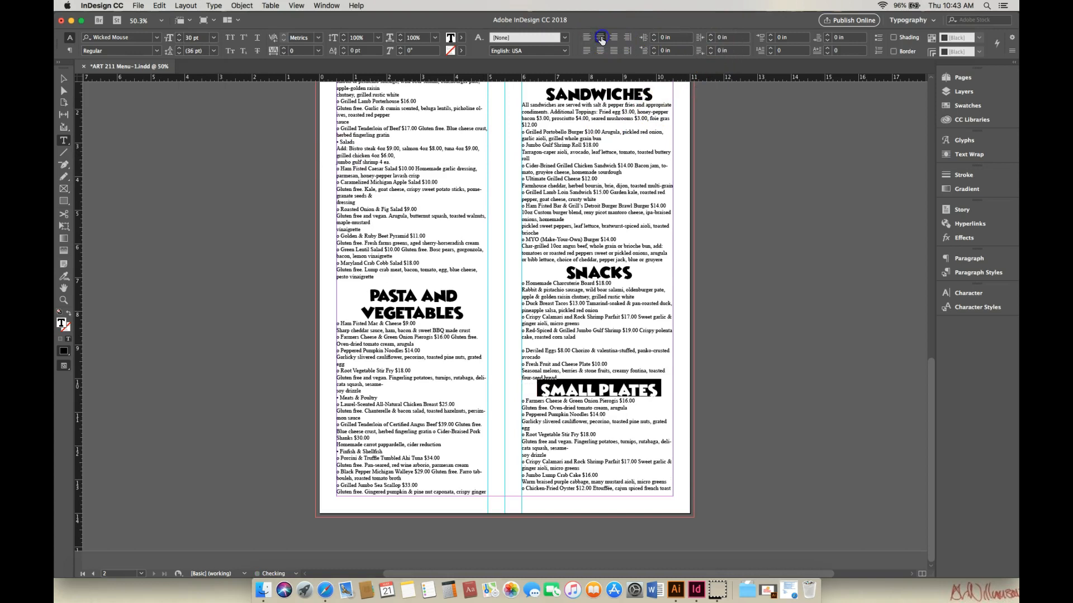
Step: Set the Dessert heading on page 1 to the Wicked Mouse font
drag(932, 381, 952, 127)
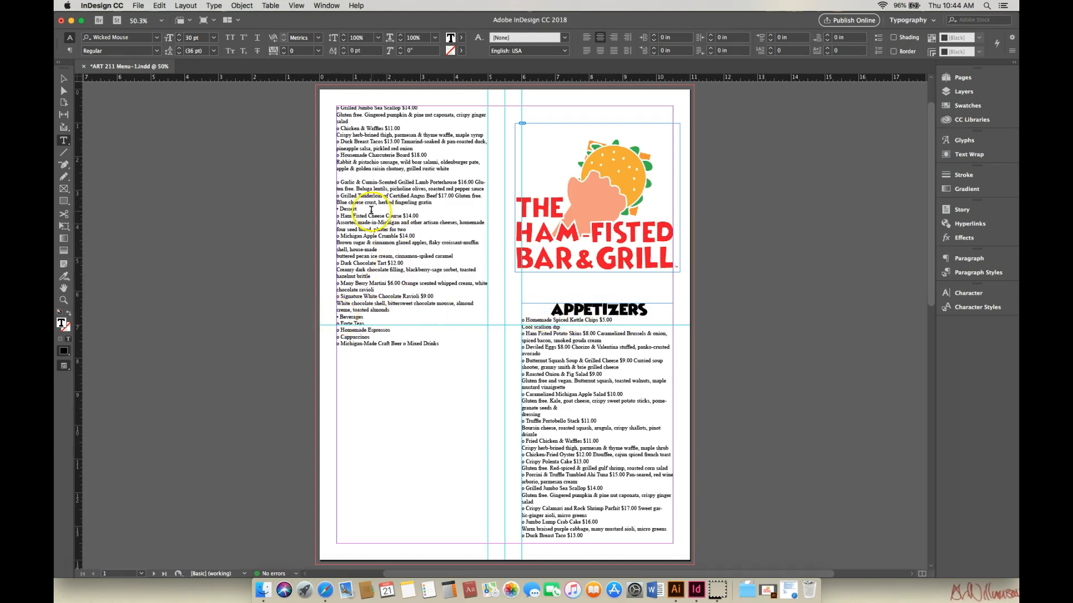
drag(337, 209, 358, 211)
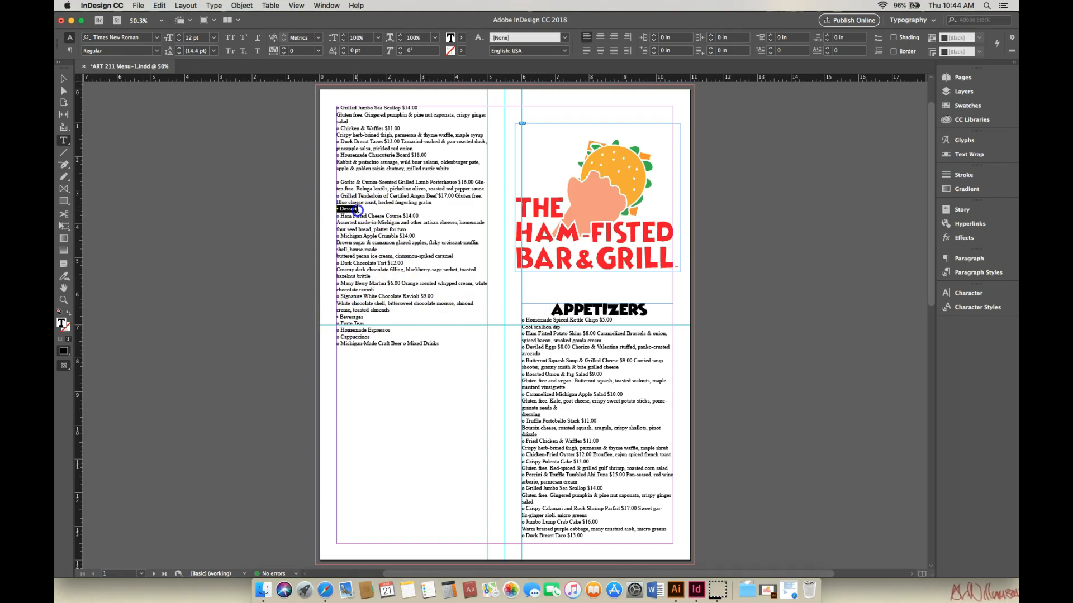
click(157, 37)
click(163, 67)
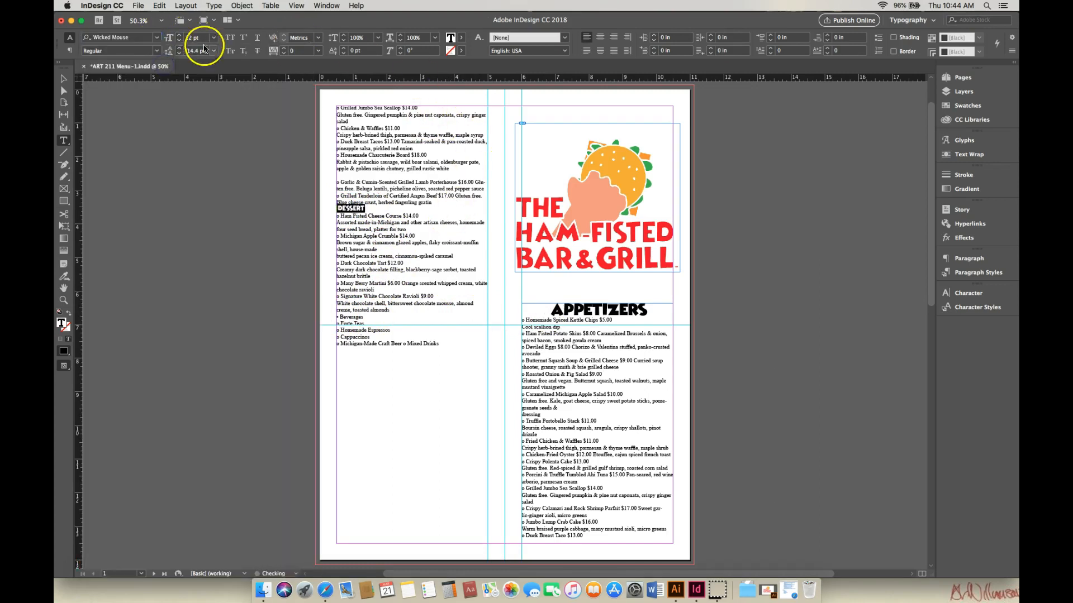
Step: Set the Dessert heading to 30 pt and center-align it
click(213, 38)
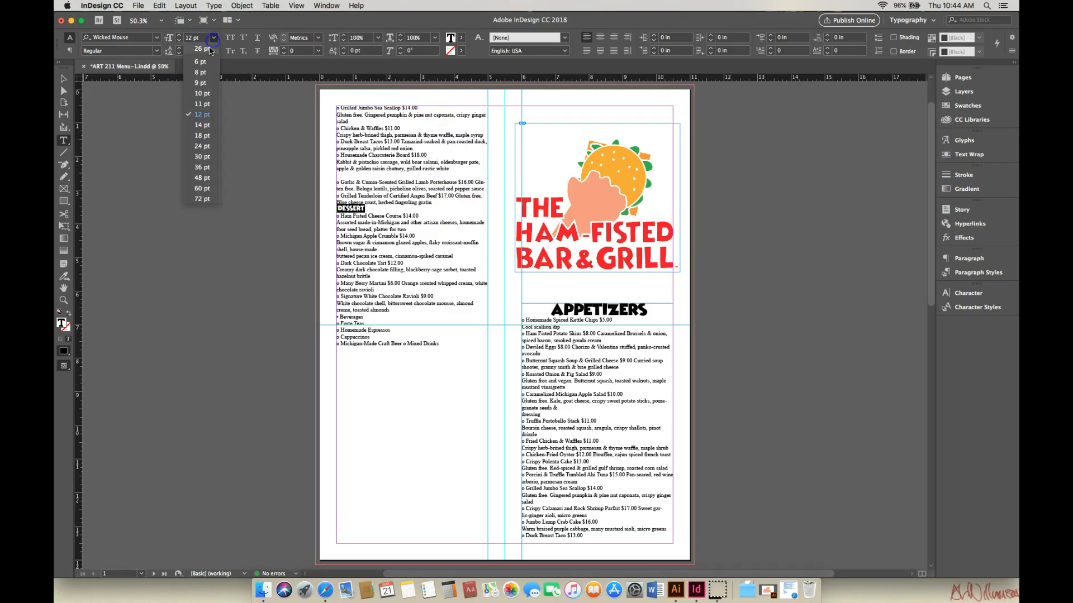
click(198, 156)
click(600, 40)
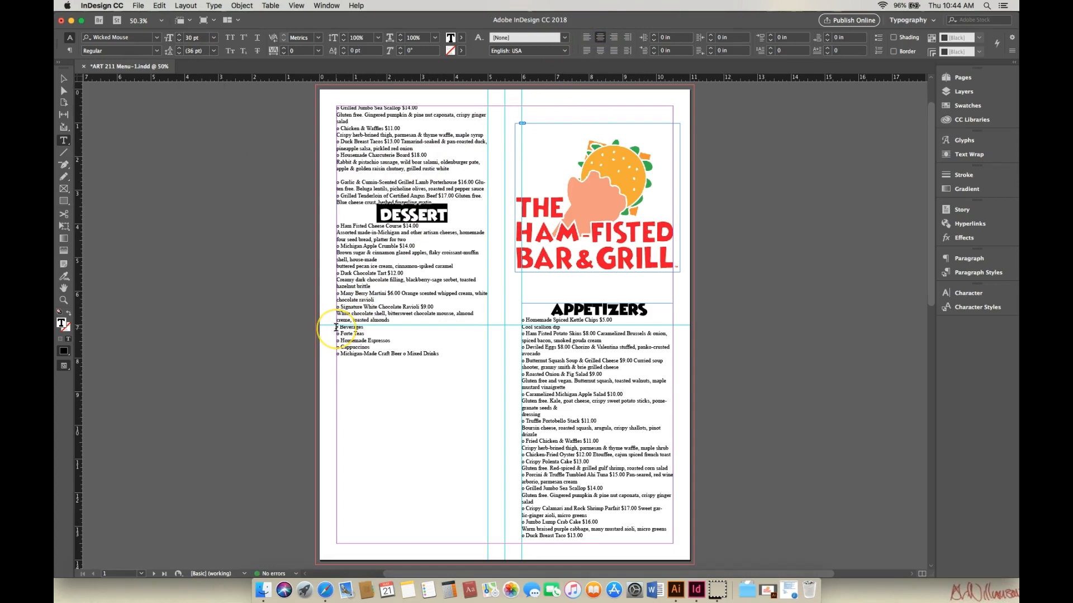
Step: Set the Beverages heading to the Wicked Mouse font
drag(336, 328, 359, 329)
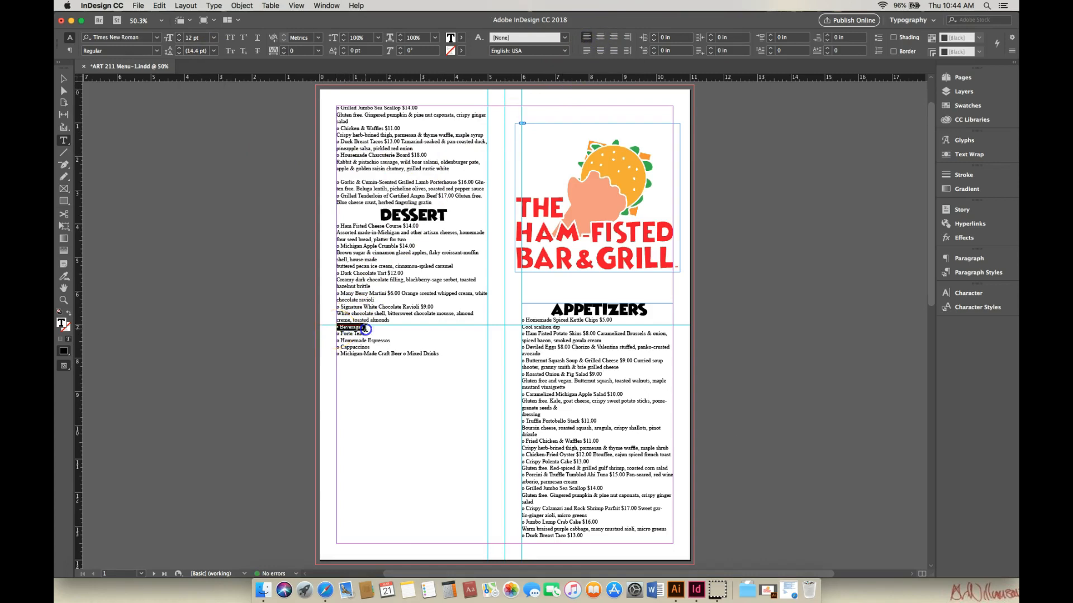
click(157, 38)
key(Up)
key(Up)
key(Return)
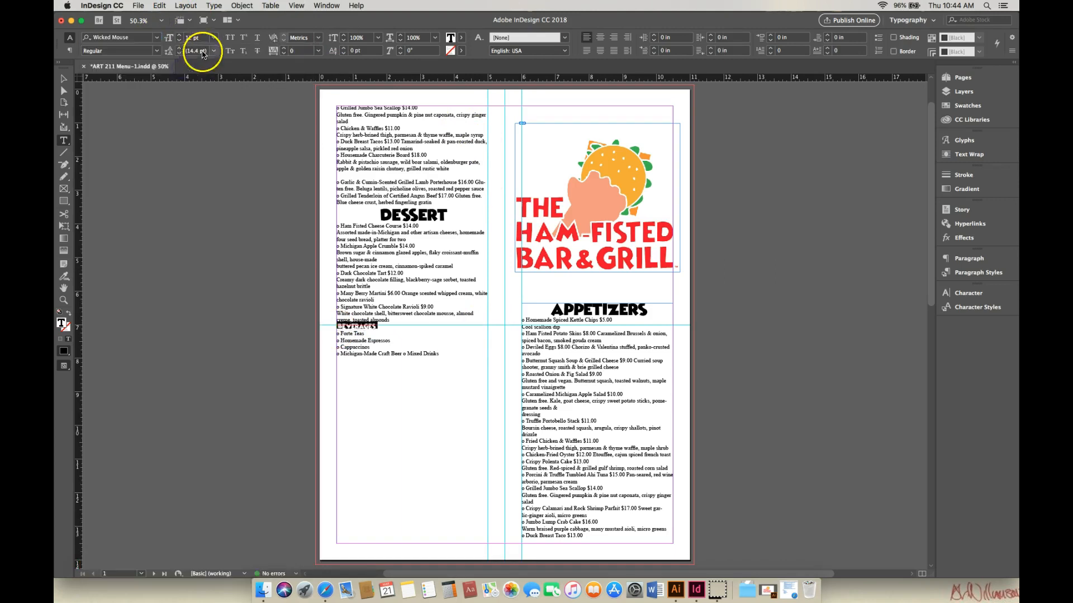
Step: Set the Beverages heading to 30 pt and center-align it
click(214, 40)
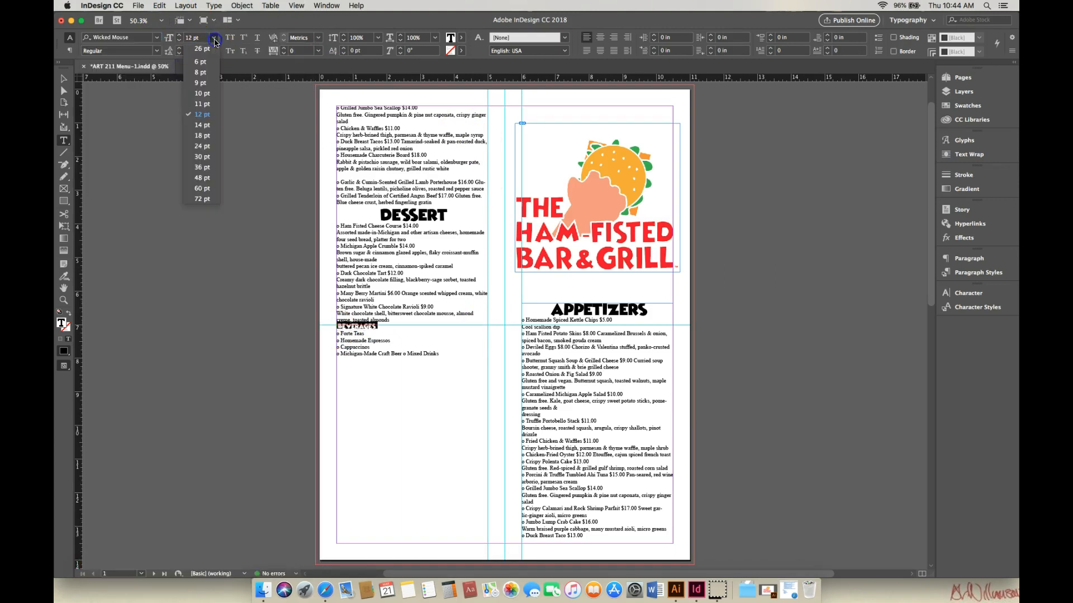
click(203, 159)
click(600, 37)
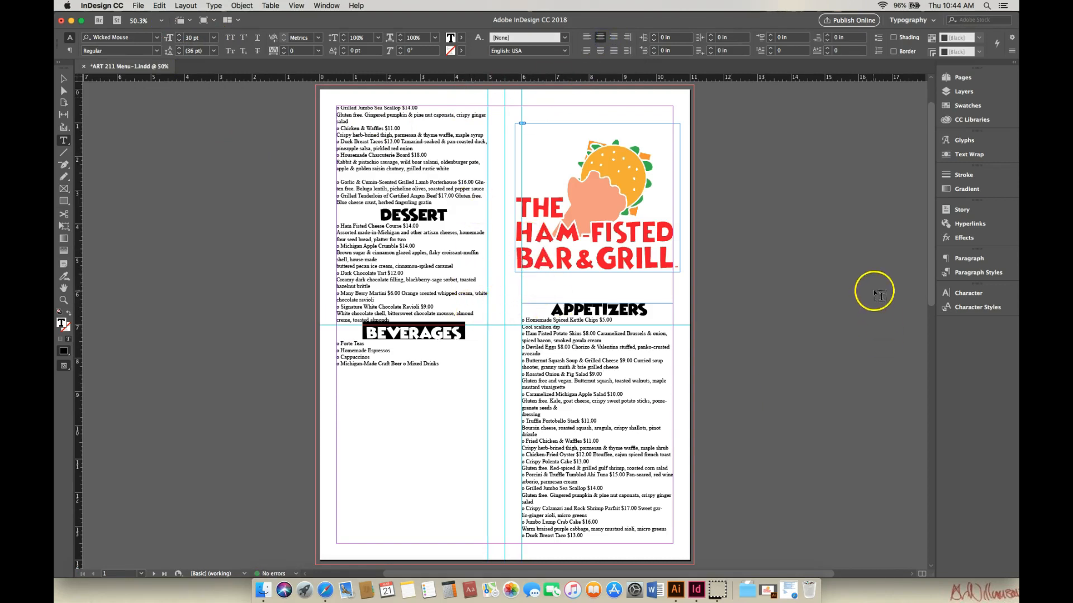
Step: Color the Appetizers heading with the red C=15 M=100 Y=100 K=0 swatch
mouse_move(931, 297)
mouse_down()
mouse_move(936, 315)
mouse_move(939, 294)
mouse_up()
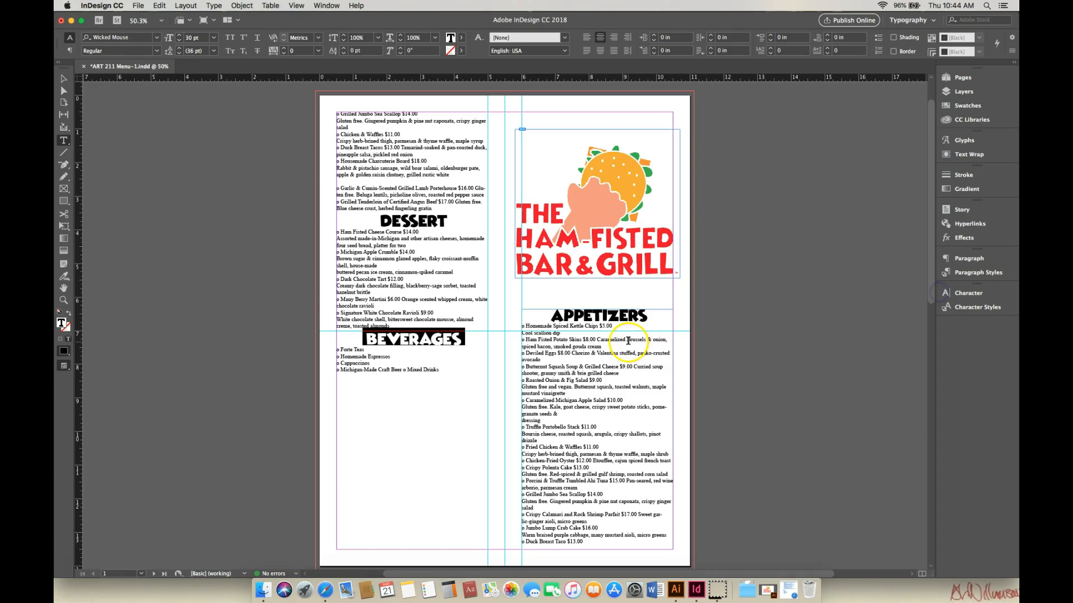
mouse_move(933, 268)
mouse_down()
mouse_move(935, 292)
mouse_move(938, 281)
mouse_up()
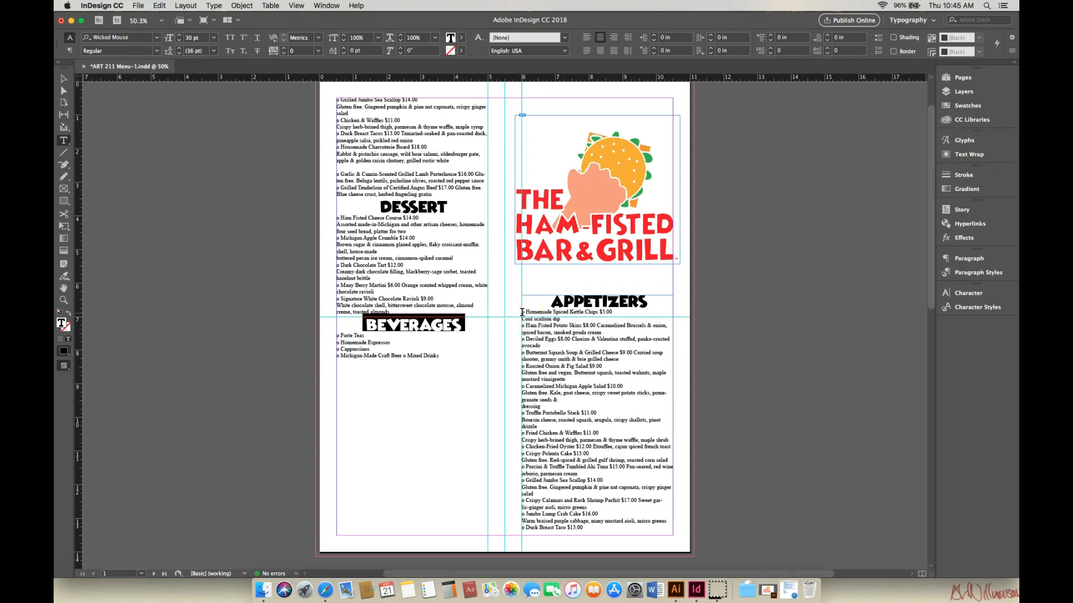
drag(553, 305, 661, 303)
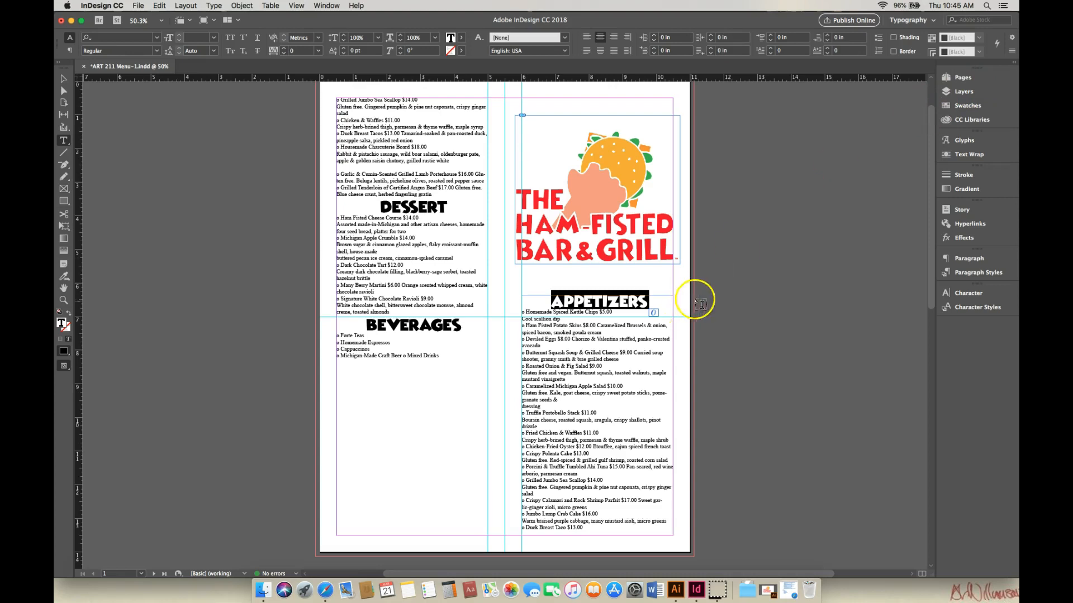
click(525, 311)
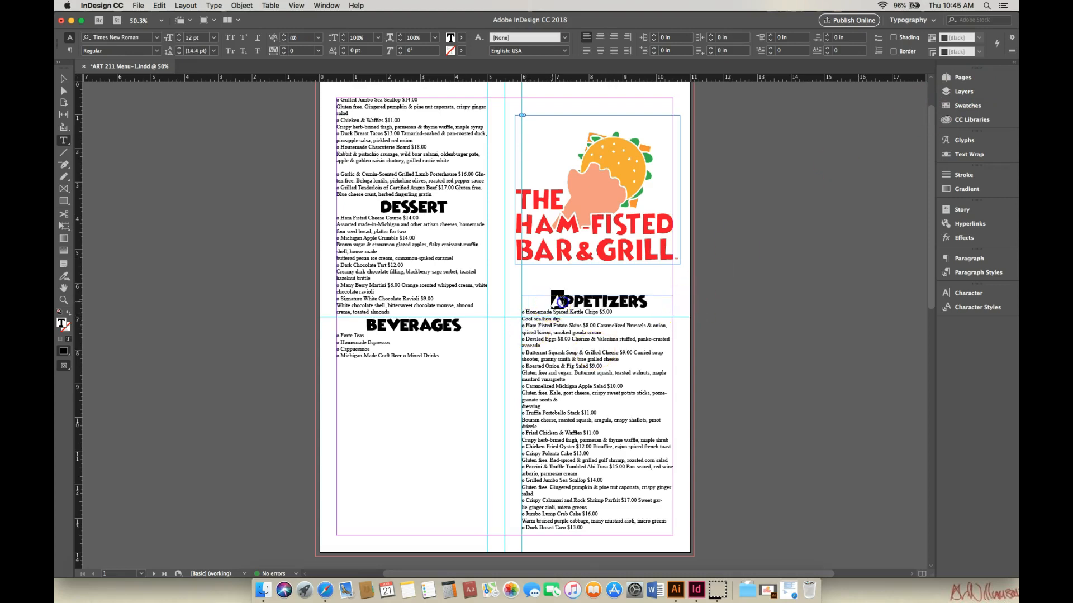
drag(553, 303, 662, 303)
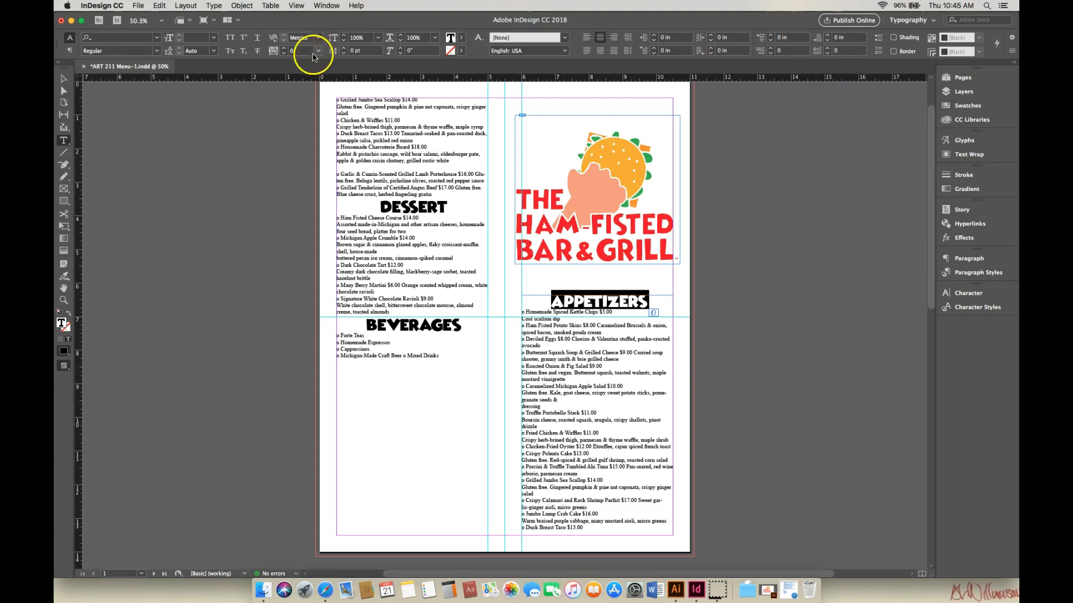
click(462, 39)
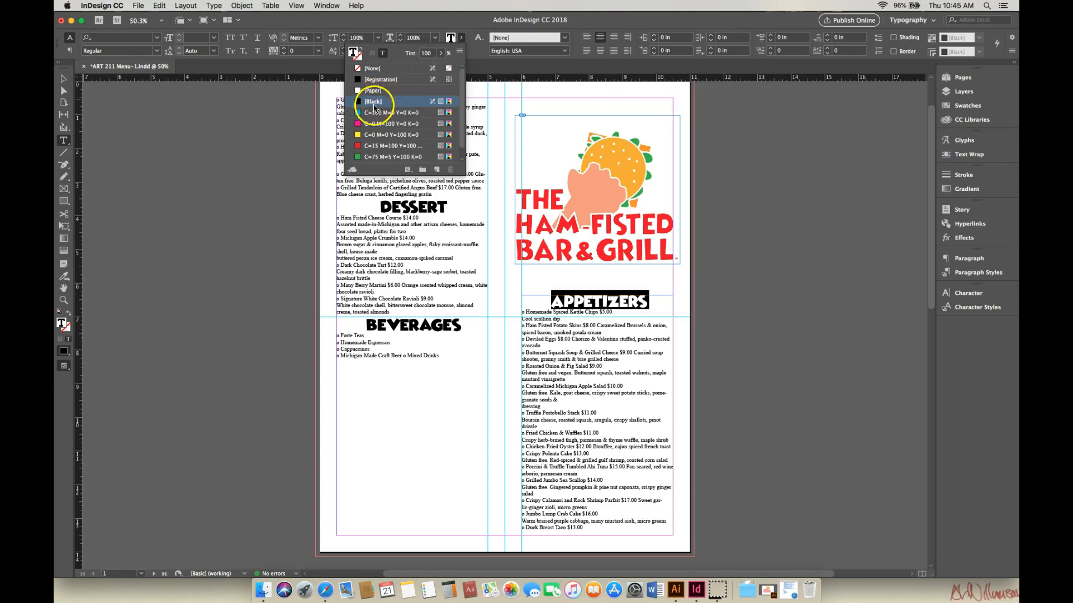
click(361, 148)
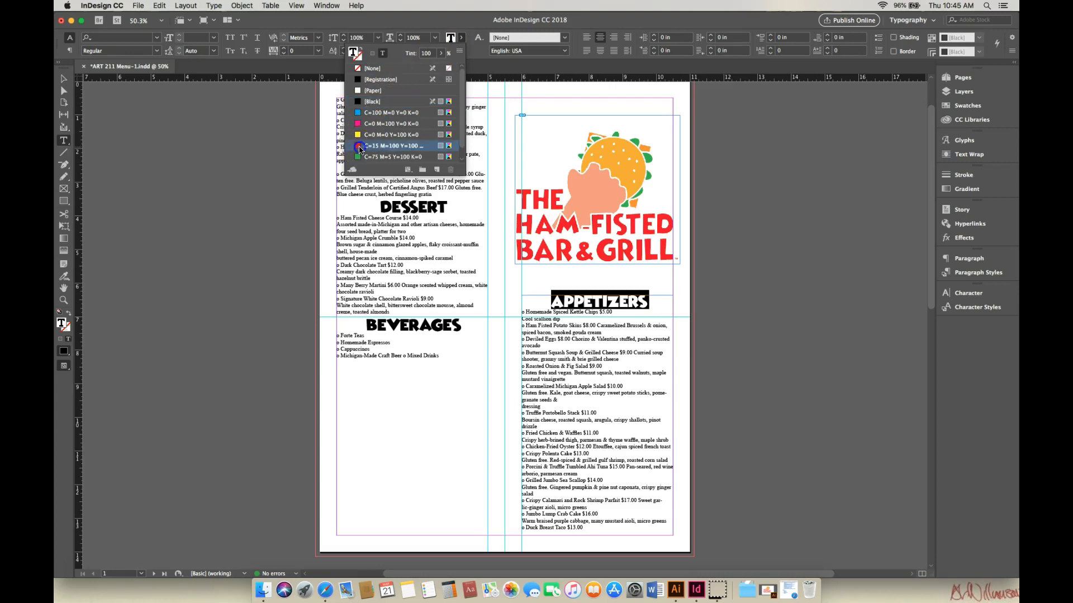
click(564, 299)
Step: Color the Dessert heading with the red C=15 M=100 Y=100 K=0 swatch
drag(380, 208, 451, 209)
click(455, 41)
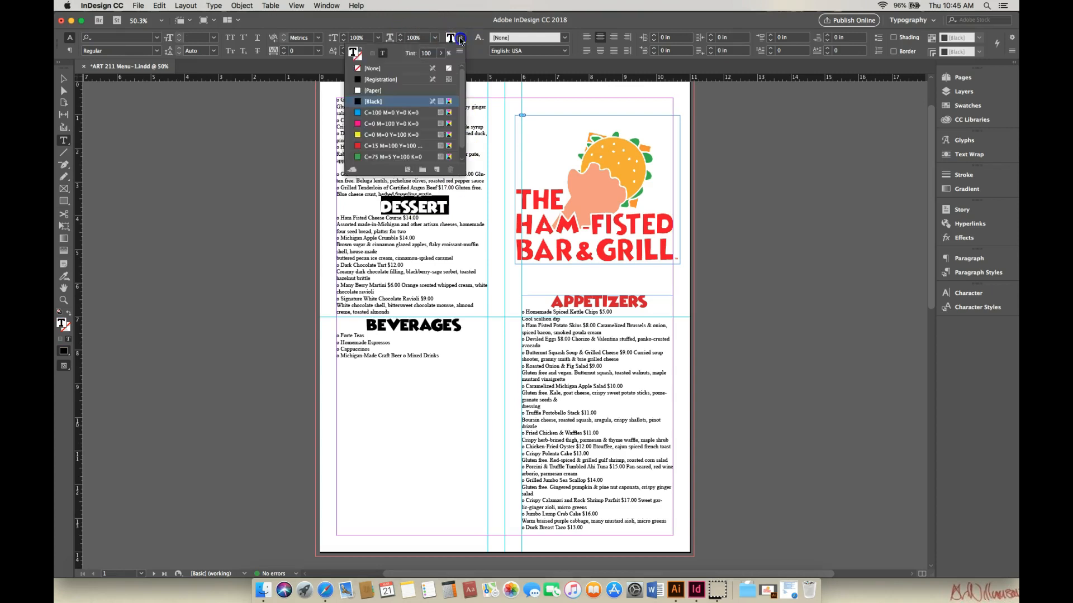
click(362, 147)
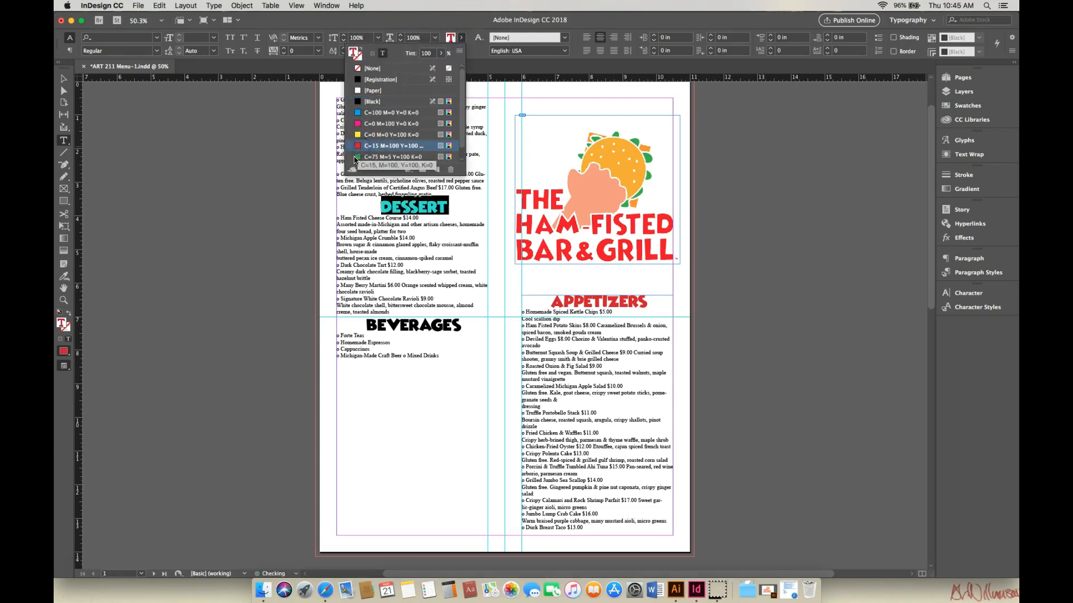
click(368, 324)
Step: Color the Beverages heading with the red C=15 M=100 Y=100 K=0 swatch
drag(368, 325, 463, 328)
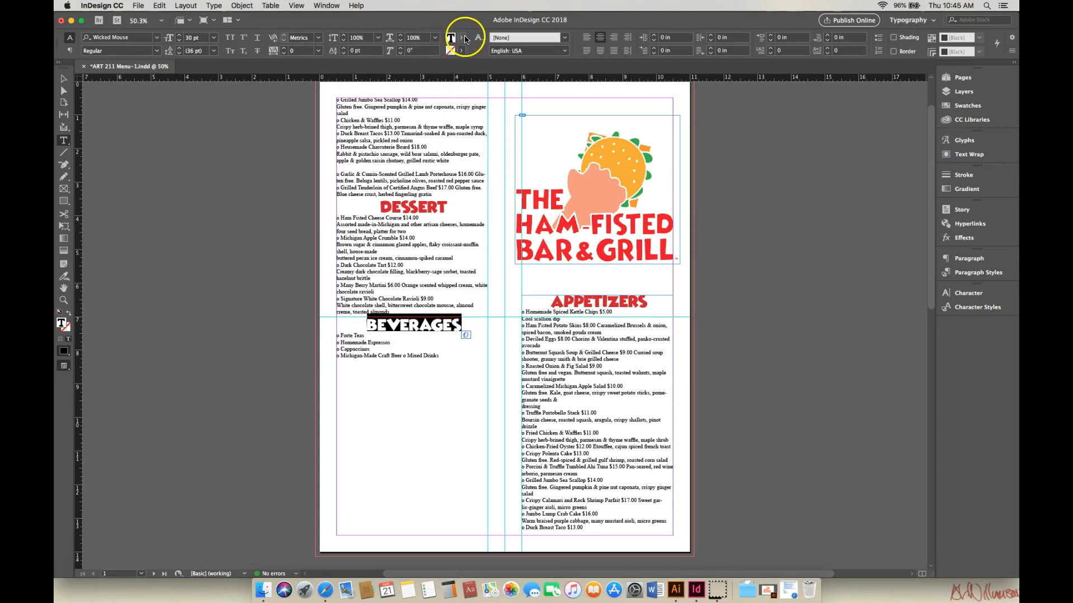
click(462, 40)
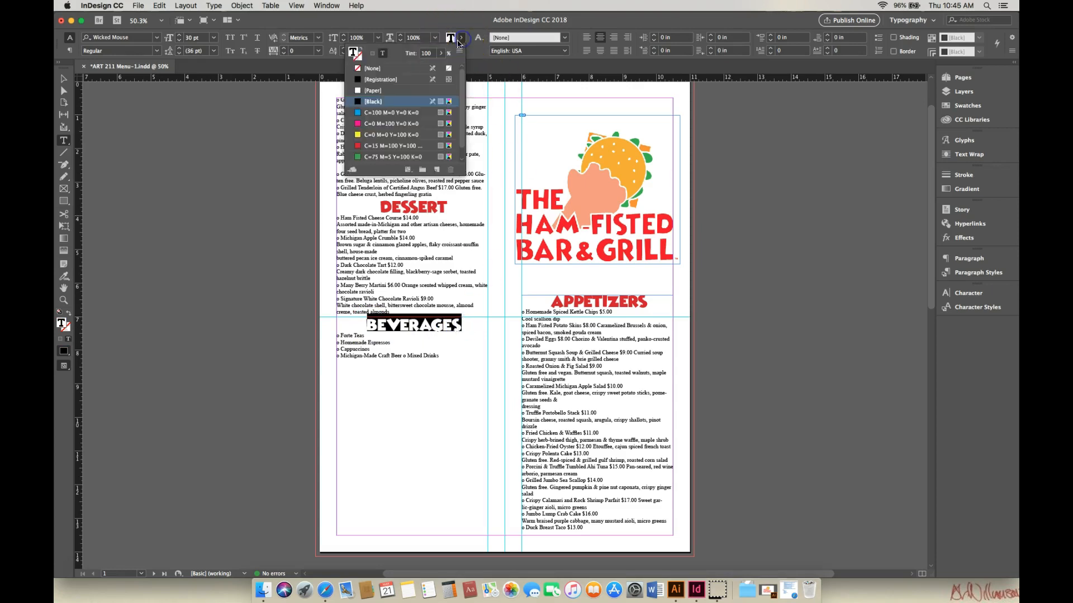
click(358, 146)
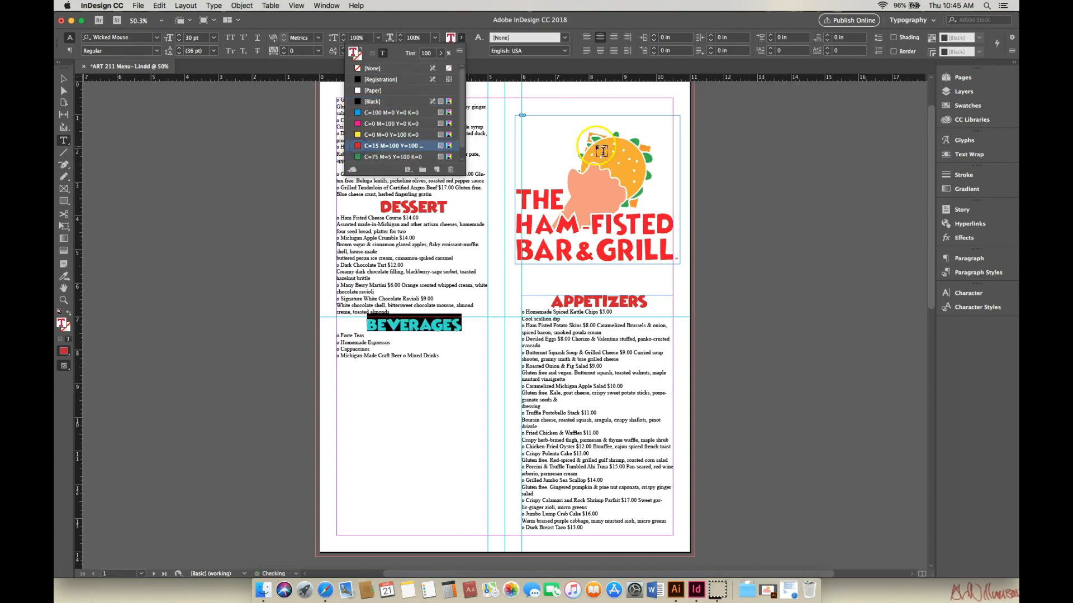
Step: Color the Sandwiches heading on page 2 with the red C=15 M=100 Y=100 K=0 swatch
drag(931, 174, 953, 401)
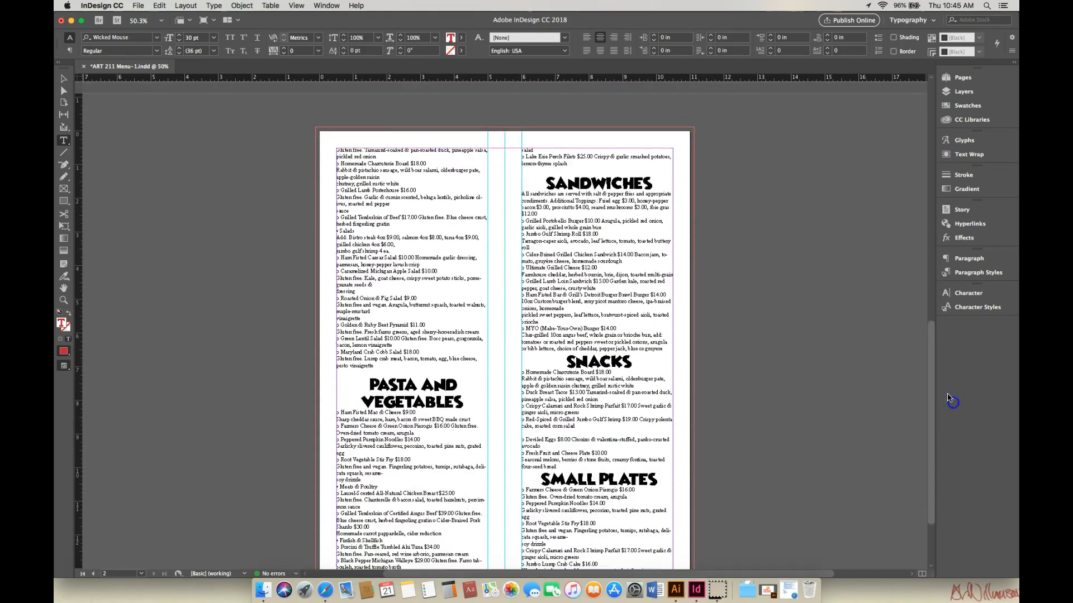
drag(546, 148, 664, 148)
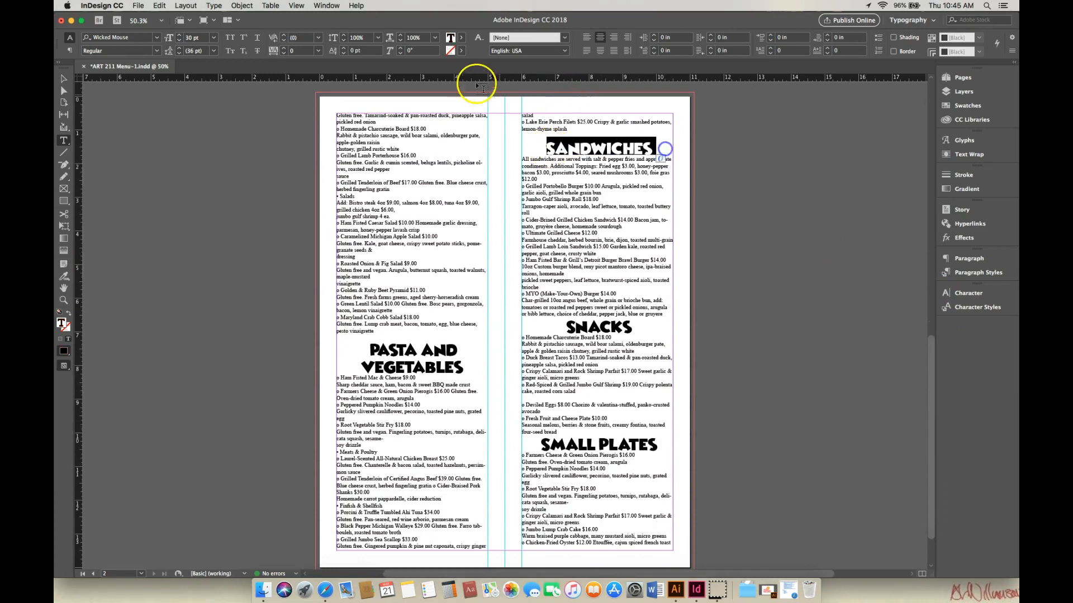
click(452, 39)
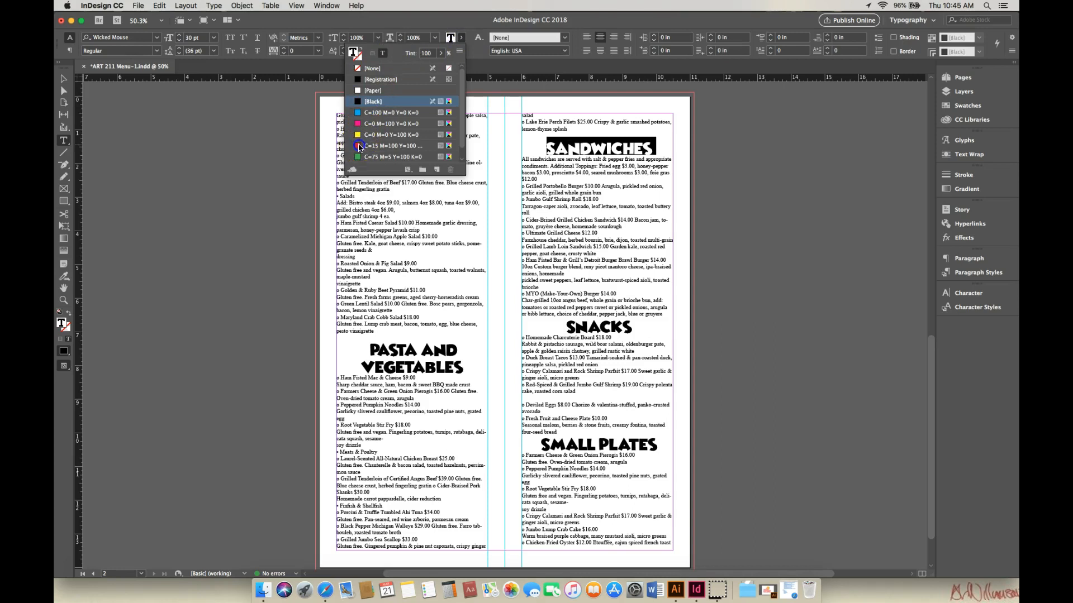
click(361, 146)
Step: Color the Snacks heading with the red C=15 M=100 Y=100 K=0 swatch
drag(568, 329, 633, 328)
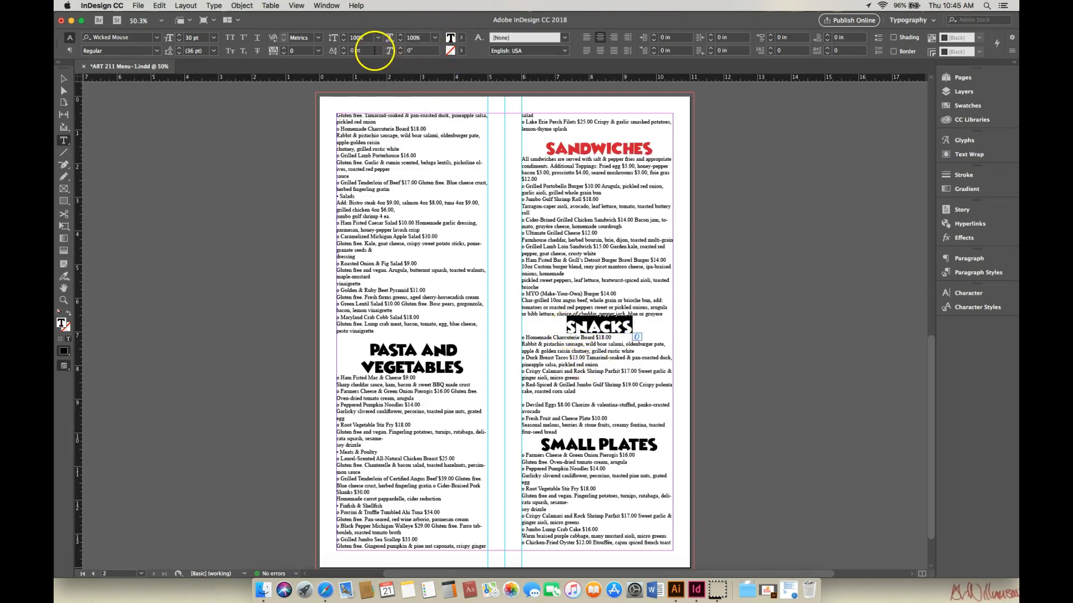
click(451, 38)
click(461, 39)
click(385, 145)
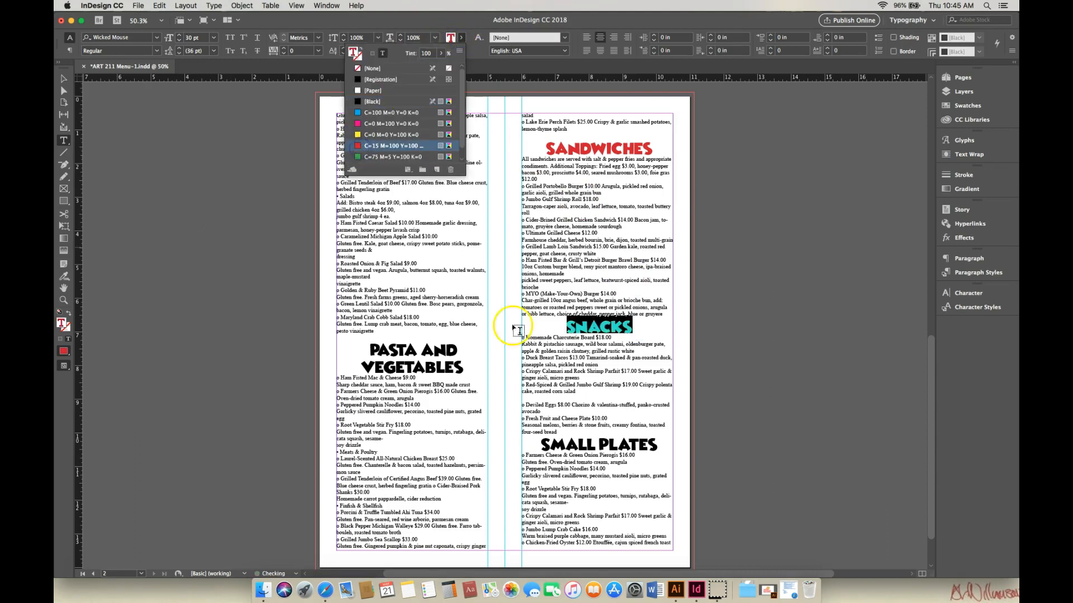
Step: Color the Small Plates heading with the red C=15 M=100 Y=100 K=0 swatch
drag(541, 445, 664, 449)
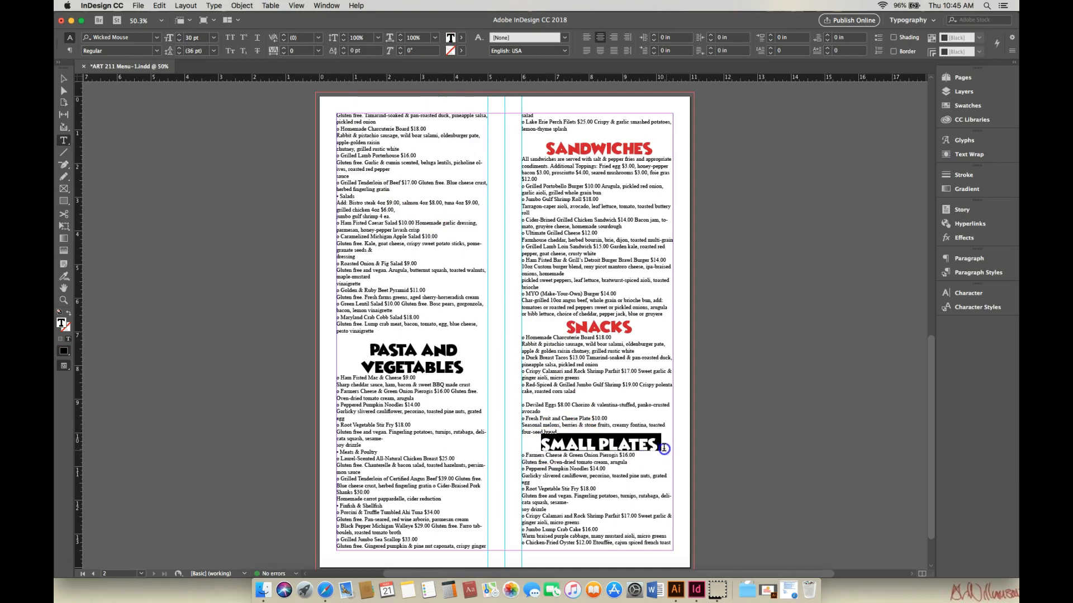
click(459, 39)
click(360, 146)
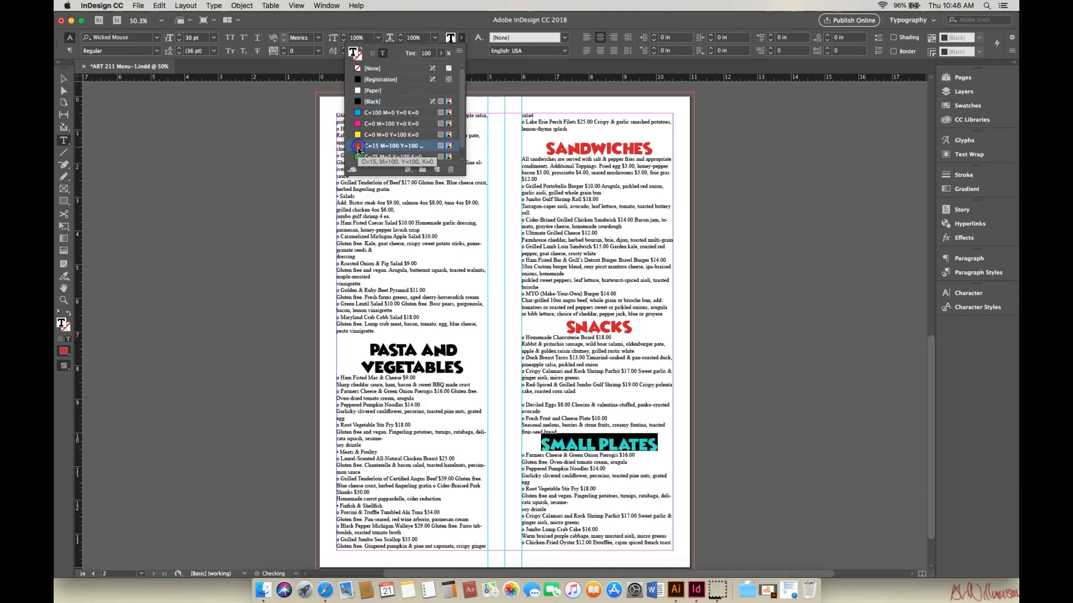
Step: Color the Pasta and Vegetables heading with the red C=15 M=100 Y=100 K=0 swatch, then deselect the text
drag(368, 347, 464, 370)
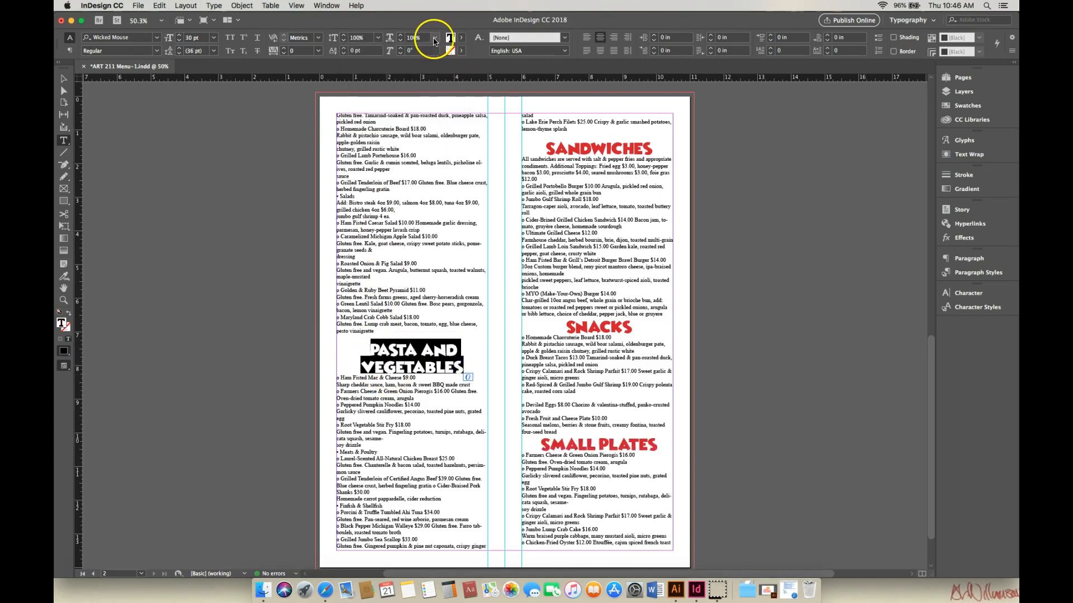
click(463, 40)
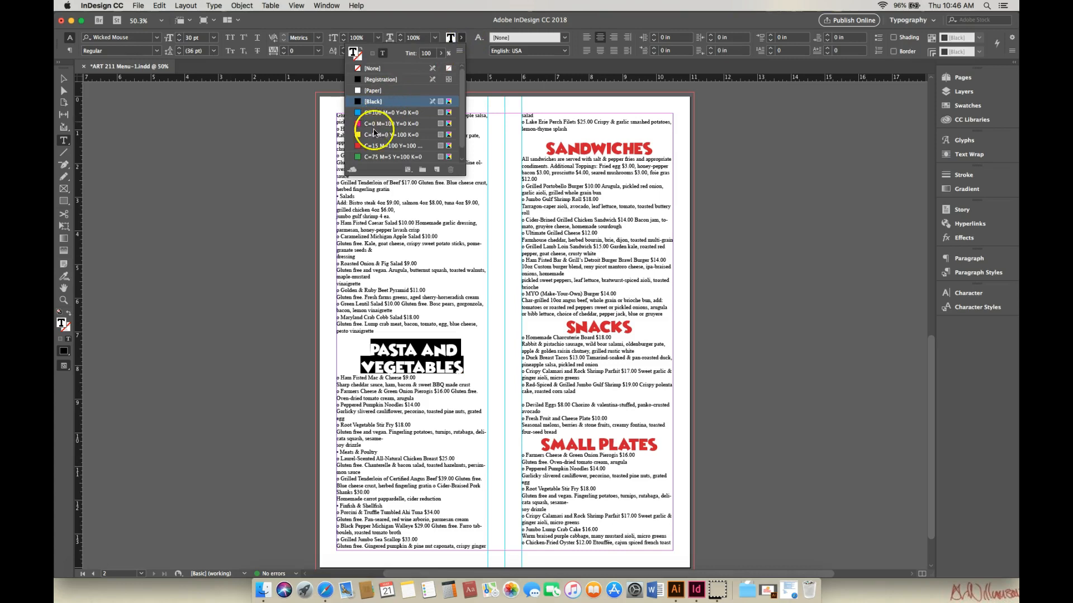
click(367, 146)
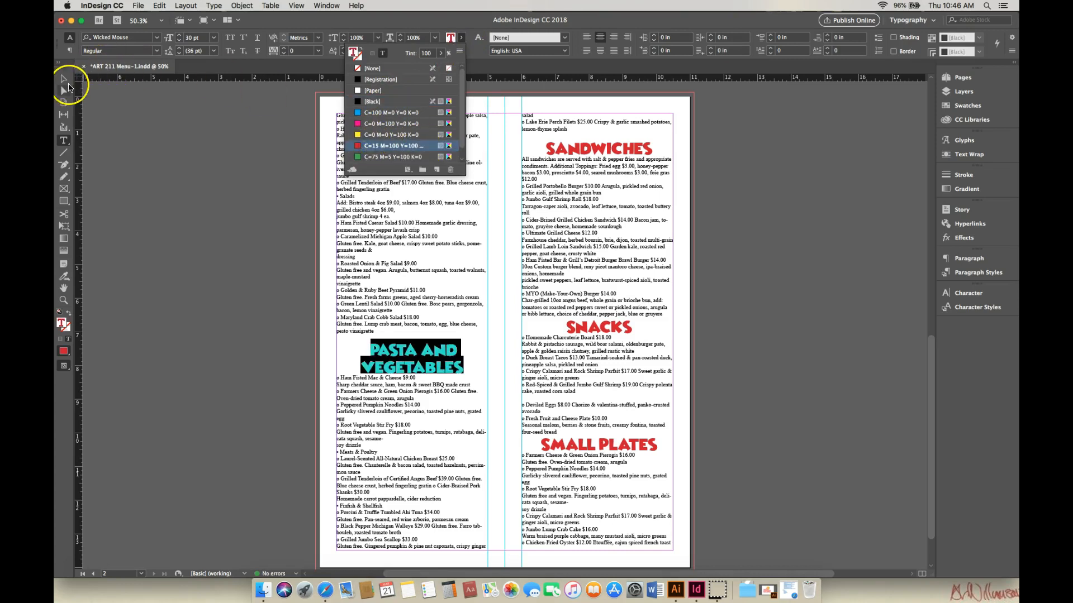
click(67, 84)
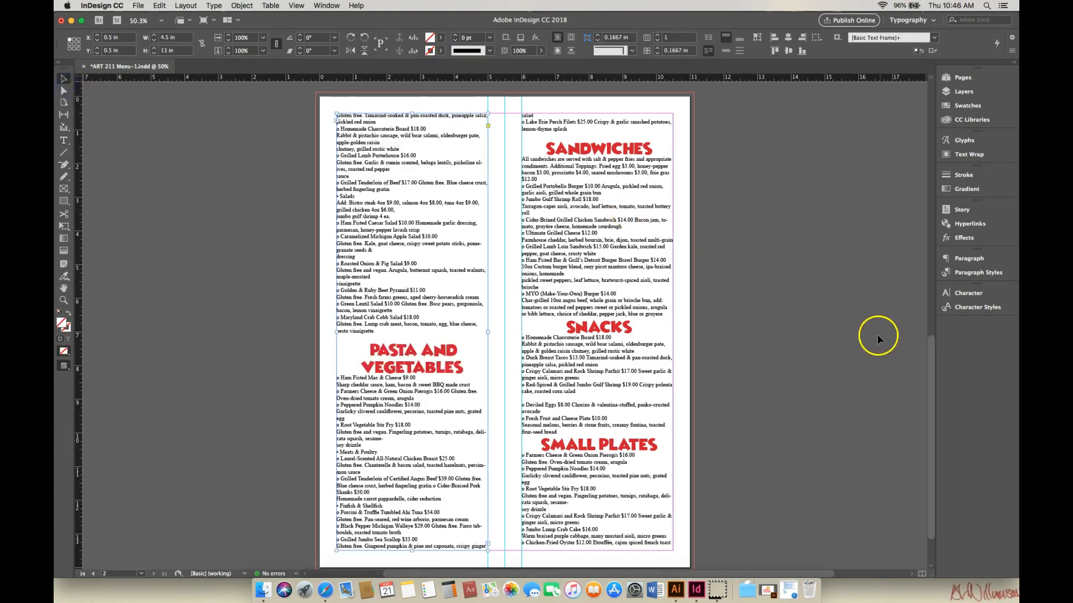
Step: Scroll through both menu pages to review the red section headings
drag(932, 379, 987, 144)
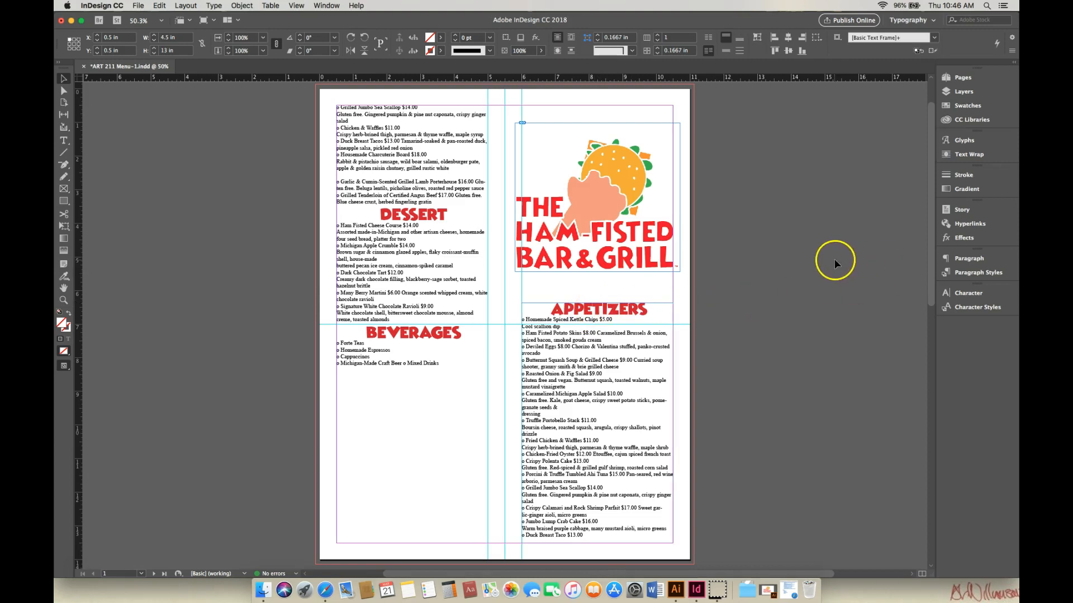
drag(930, 295, 970, 510)
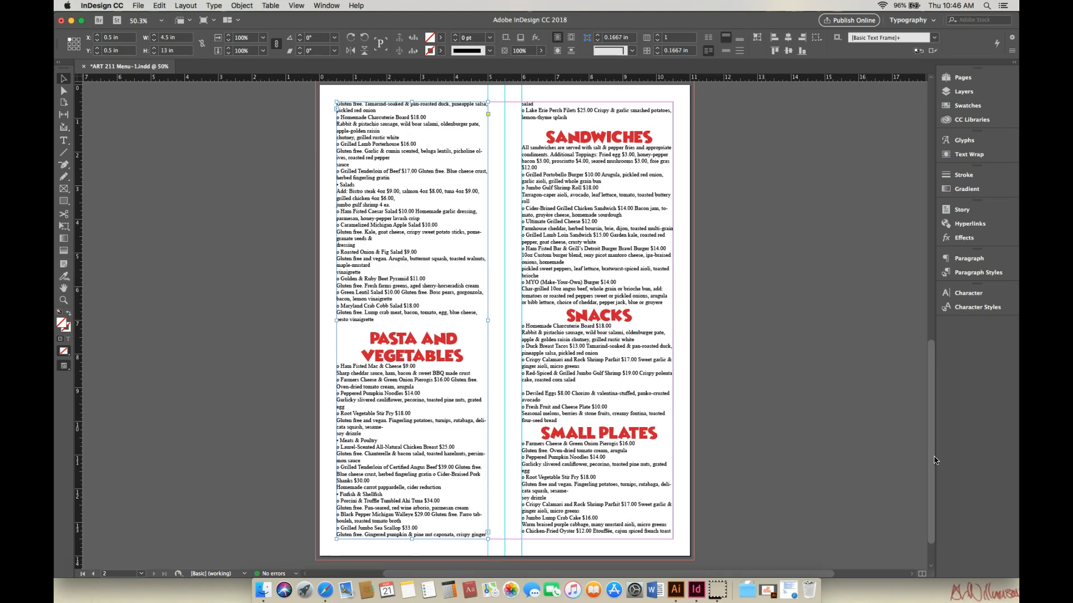
click(926, 441)
drag(936, 408, 960, 196)
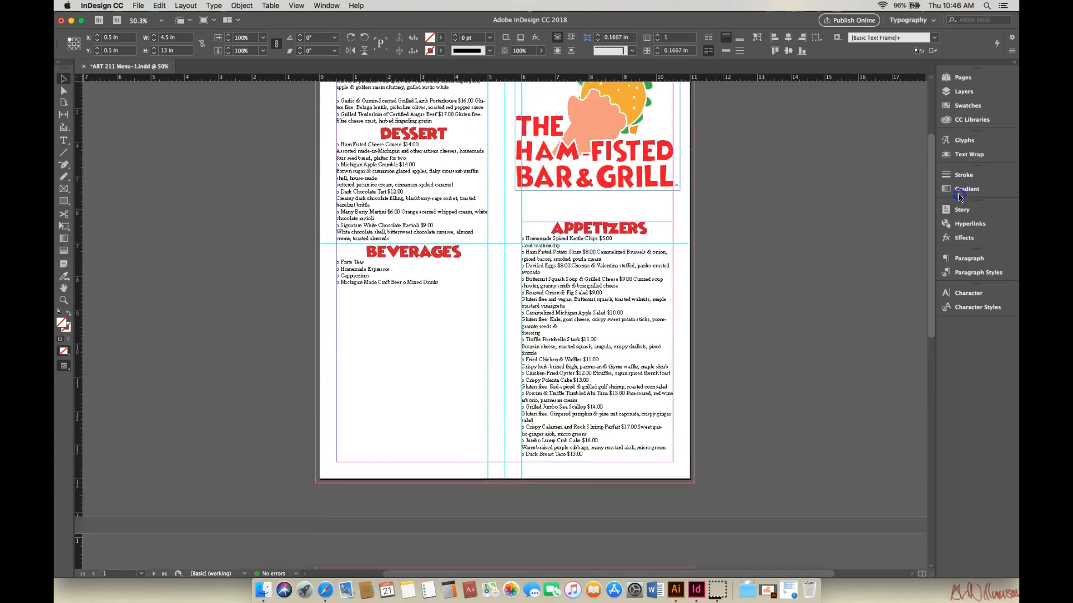
click(960, 190)
click(917, 172)
scroll(930, 274, up, 5)
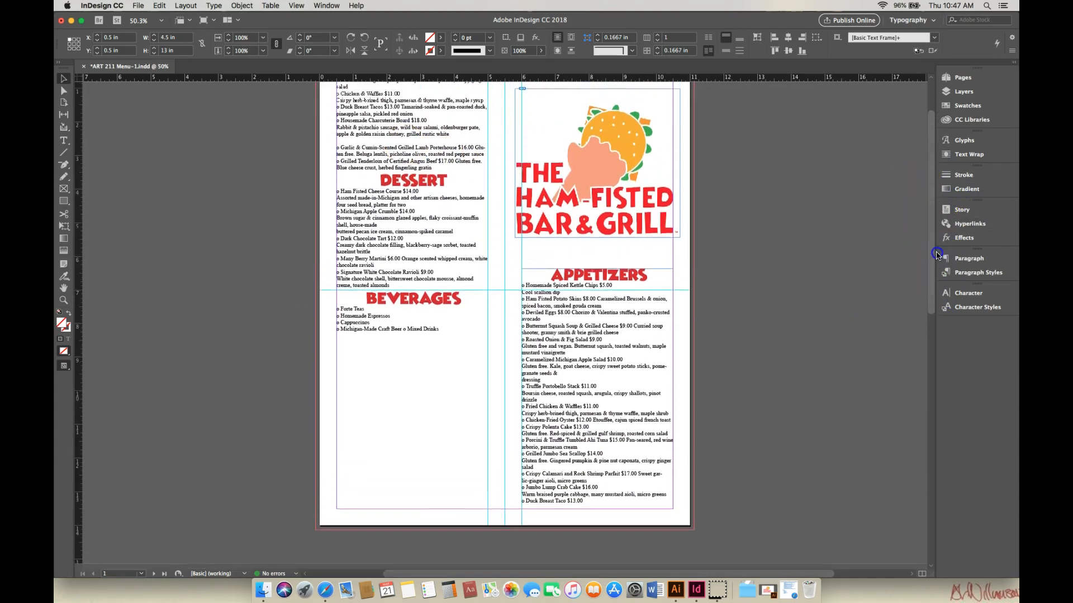